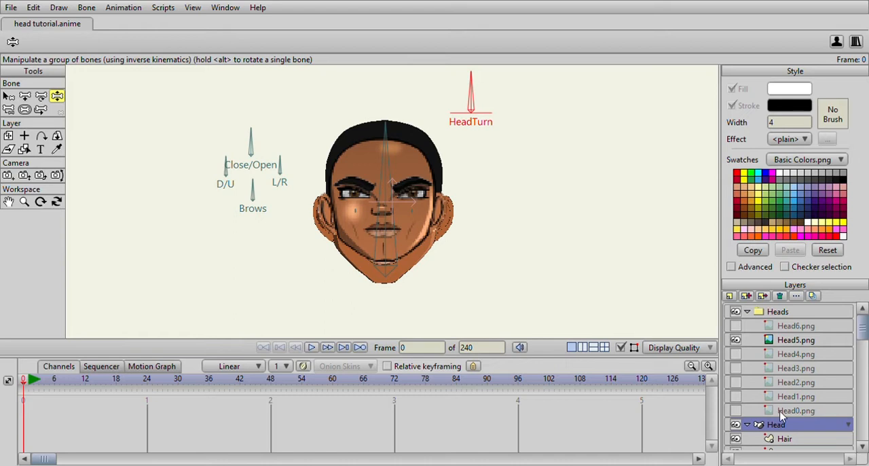
- Add a short upright control bone with no parent beside the HeadTurn bone
{"action": "left_click", "coordinate": [24, 97]}
{"action": "scroll", "coordinate": [412, 114], "scroll_direction": "down", "scroll_amount": 2}
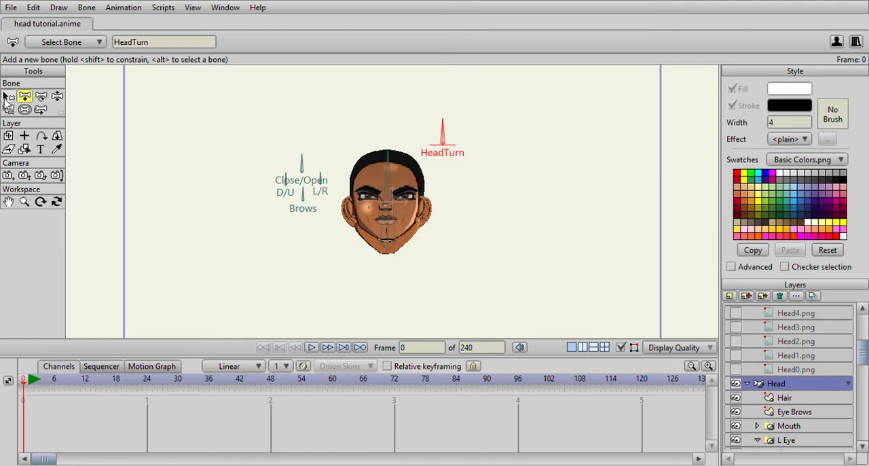
{"action": "left_click", "coordinate": [8, 97]}
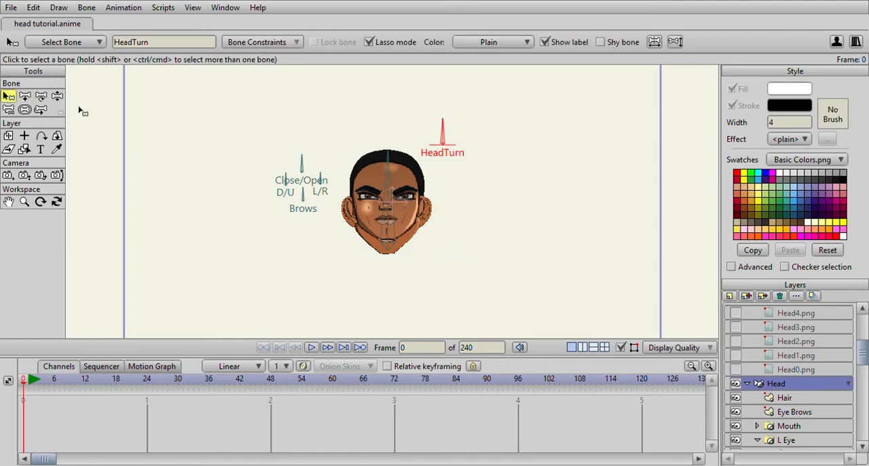
{"action": "left_click", "coordinate": [25, 98]}
{"action": "left_click", "coordinate": [202, 145]}
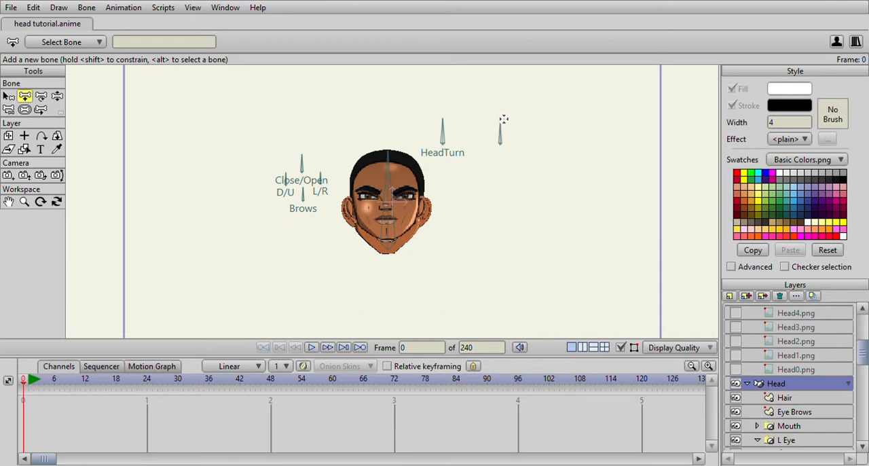
{"action": "key", "text": "b"}
{"action": "left_click", "coordinate": [501, 121]}
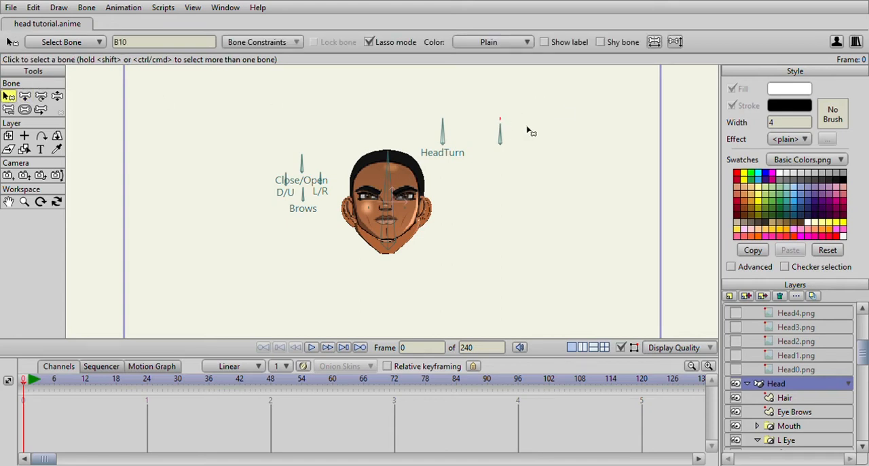
{"action": "left_click", "coordinate": [530, 131]}
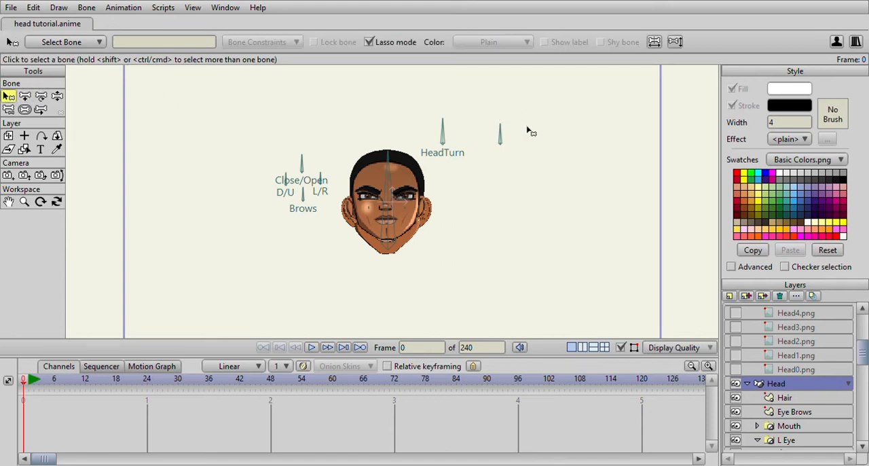
{"action": "left_click", "coordinate": [25, 96]}
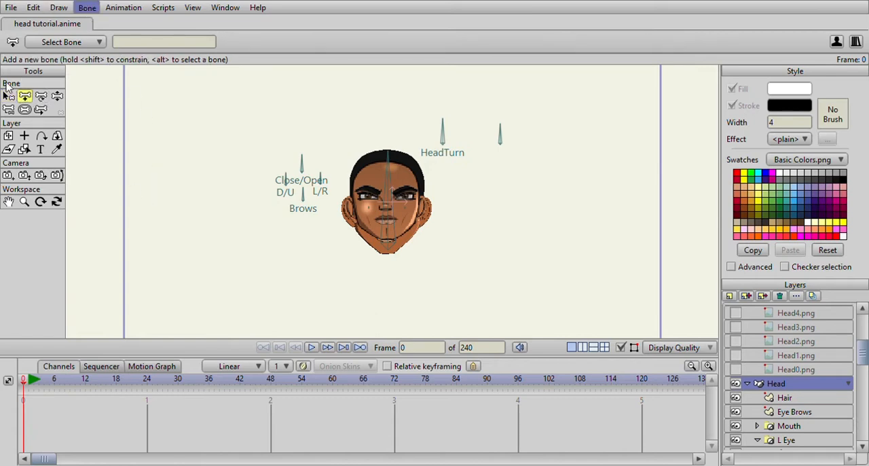
- Name the new bone Hup/Hdown, show its label and create a smart bone action for it
{"action": "left_click", "coordinate": [9, 96]}
{"action": "left_click", "coordinate": [501, 136]}
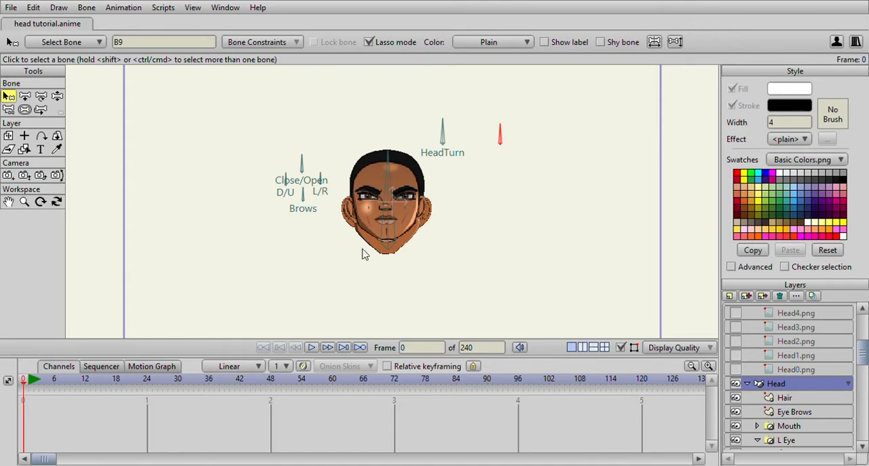
{"action": "left_click", "coordinate": [446, 299]}
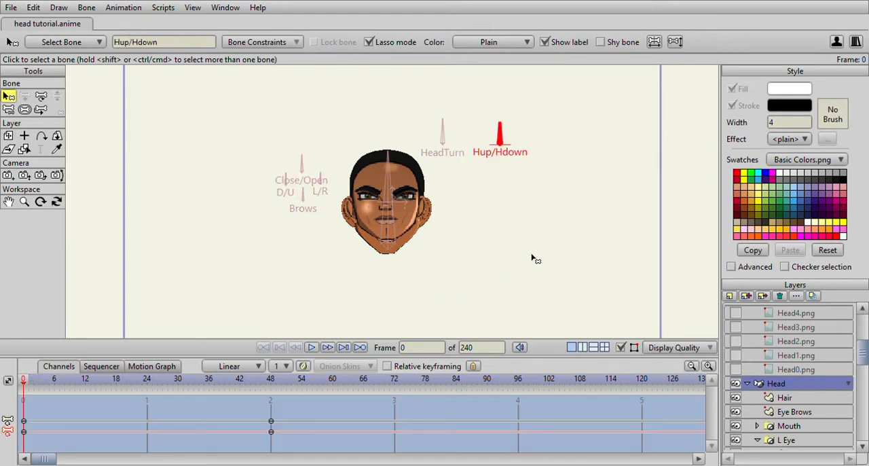
- At frame 48 of the Hup/Hdown action, lower the crown and upper-side points of the Head layer to match the reference
{"action": "left_click_drag", "start_coordinate": [29, 384], "coordinate": [272, 404]}
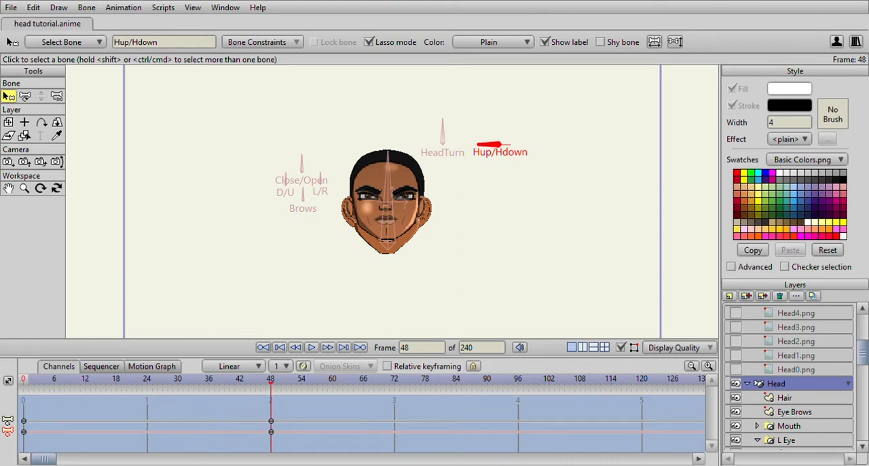
{"action": "scroll", "coordinate": [808, 404], "scroll_direction": "down", "scroll_amount": 4}
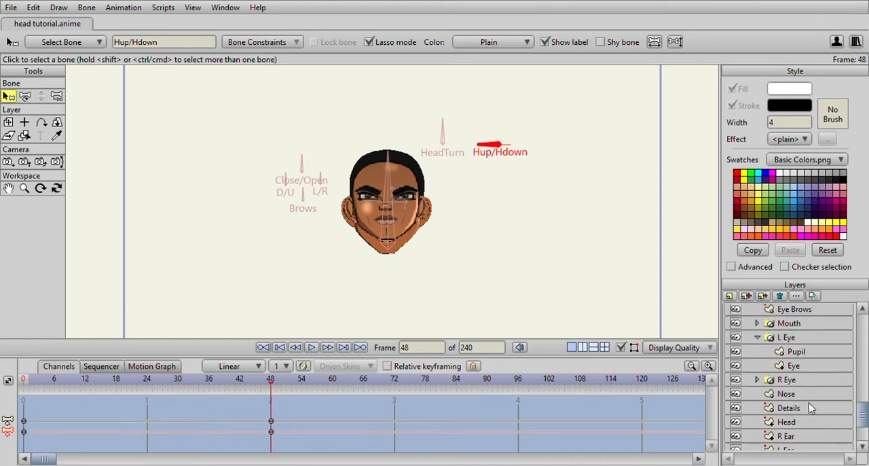
{"action": "scroll", "coordinate": [809, 402], "scroll_direction": "down", "scroll_amount": 1}
{"action": "left_click", "coordinate": [809, 402]}
{"action": "key", "text": "t"}
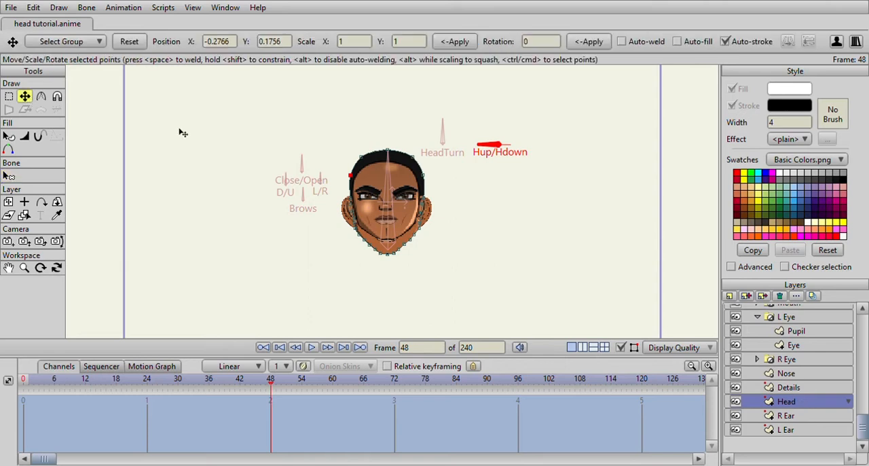
{"action": "scroll", "coordinate": [379, 131], "scroll_direction": "up", "scroll_amount": 4}
{"action": "left_click_drag", "start_coordinate": [378, 132], "coordinate": [382, 157]}
{"action": "scroll", "coordinate": [382, 156], "scroll_direction": "up", "scroll_amount": 3}
{"action": "left_click_drag", "start_coordinate": [352, 107], "coordinate": [352, 134]}
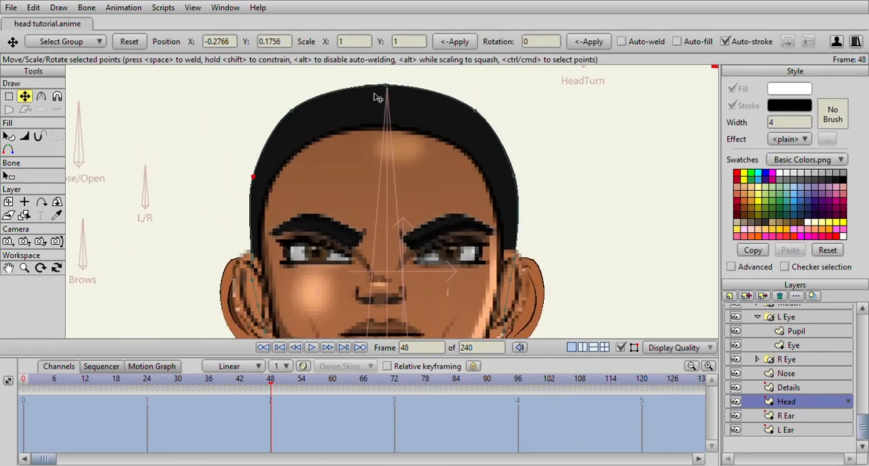
{"action": "left_click_drag", "start_coordinate": [388, 91], "coordinate": [388, 121]}
{"action": "left_click", "coordinate": [476, 110]}
{"action": "left_click_drag", "start_coordinate": [477, 110], "coordinate": [469, 136]}
{"action": "left_click_drag", "start_coordinate": [519, 179], "coordinate": [476, 120]}
{"action": "left_click_drag", "start_coordinate": [491, 130], "coordinate": [498, 94]}
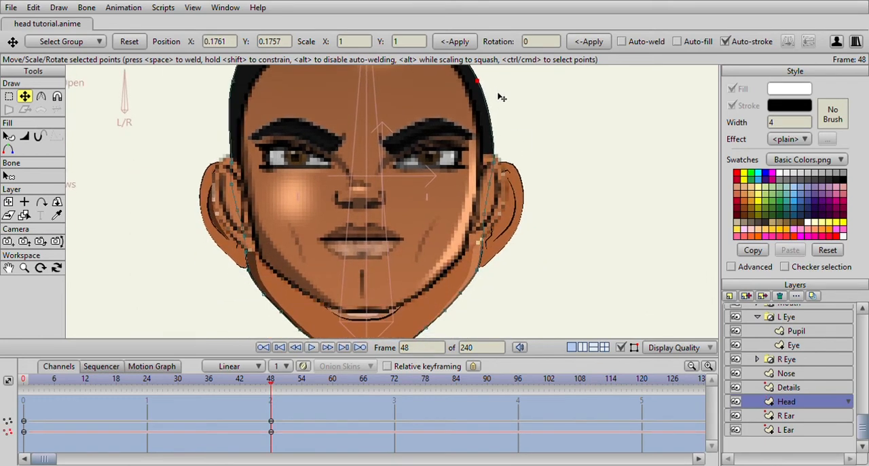
- Fit the Head outline's remaining upper-side and temple points to the reference skull at frame 48
{"action": "left_click_drag", "start_coordinate": [280, 99], "coordinate": [357, 206]}
{"action": "left_click_drag", "start_coordinate": [304, 187], "coordinate": [313, 193]}
{"action": "left_click_drag", "start_coordinate": [336, 132], "coordinate": [353, 159]}
{"action": "left_click", "coordinate": [560, 186]}
{"action": "left_click_drag", "start_coordinate": [585, 283], "coordinate": [552, 192]}
{"action": "left_click_drag", "start_coordinate": [498, 323], "coordinate": [511, 233]}
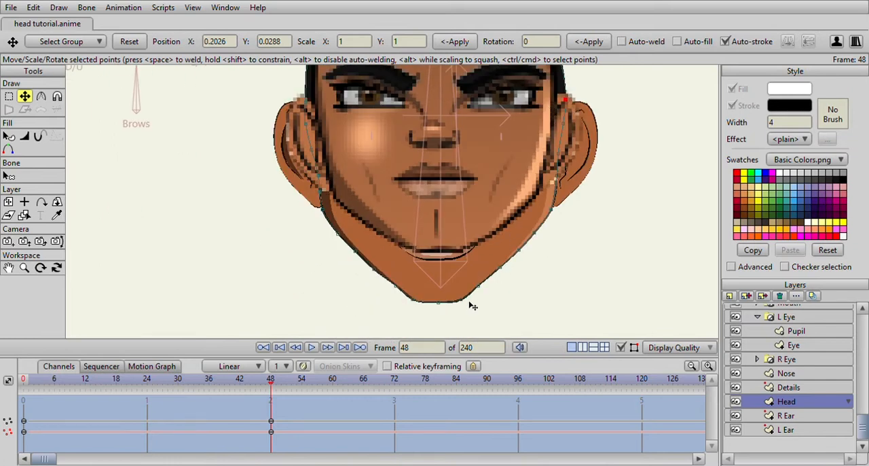
- Raise the chin and lower jaw points of the Head outline towards the reference jawline
{"action": "left_click", "coordinate": [355, 255]}
{"action": "left_click_drag", "start_coordinate": [356, 254], "coordinate": [440, 261]}
{"action": "left_click_drag", "start_coordinate": [414, 300], "coordinate": [413, 268]}
{"action": "left_click_drag", "start_coordinate": [462, 297], "coordinate": [548, 204]}
{"action": "left_click_drag", "start_coordinate": [547, 209], "coordinate": [521, 295]}
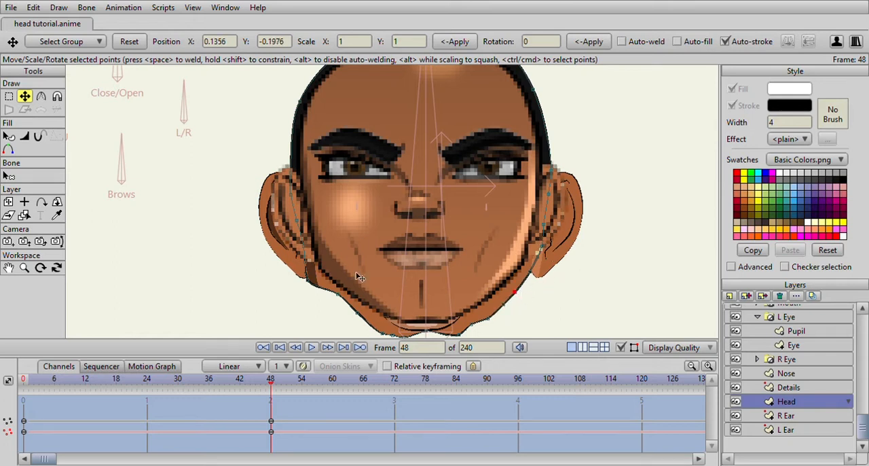
- Adjust the Head outline points from below the R Ear along the jaw into a smooth curve
{"action": "left_click", "coordinate": [305, 264]}
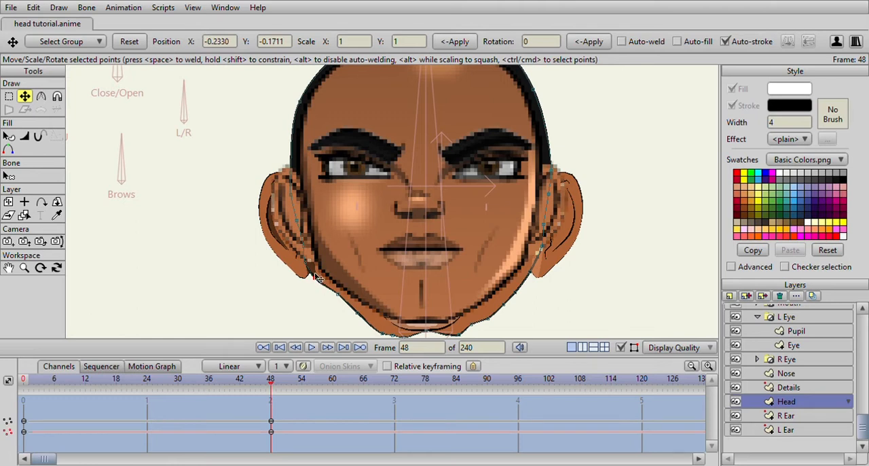
{"action": "left_click_drag", "start_coordinate": [306, 264], "coordinate": [323, 282]}
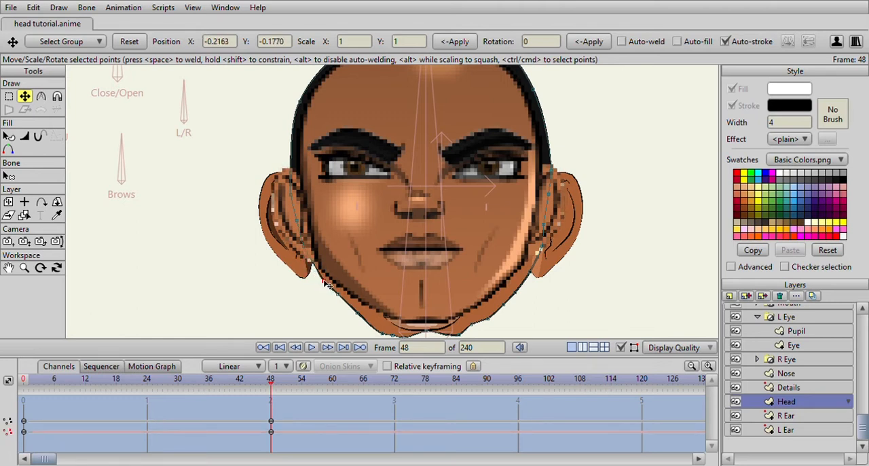
{"action": "left_click_drag", "start_coordinate": [314, 264], "coordinate": [311, 263]}
{"action": "left_click", "coordinate": [340, 297]}
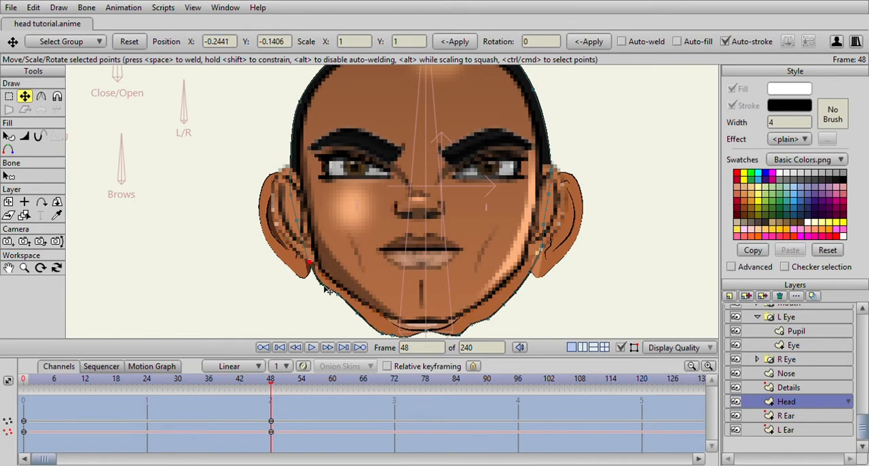
{"action": "left_click_drag", "start_coordinate": [340, 300], "coordinate": [360, 263]}
{"action": "left_click_drag", "start_coordinate": [432, 230], "coordinate": [341, 218]}
{"action": "left_click_drag", "start_coordinate": [341, 272], "coordinate": [308, 276]}
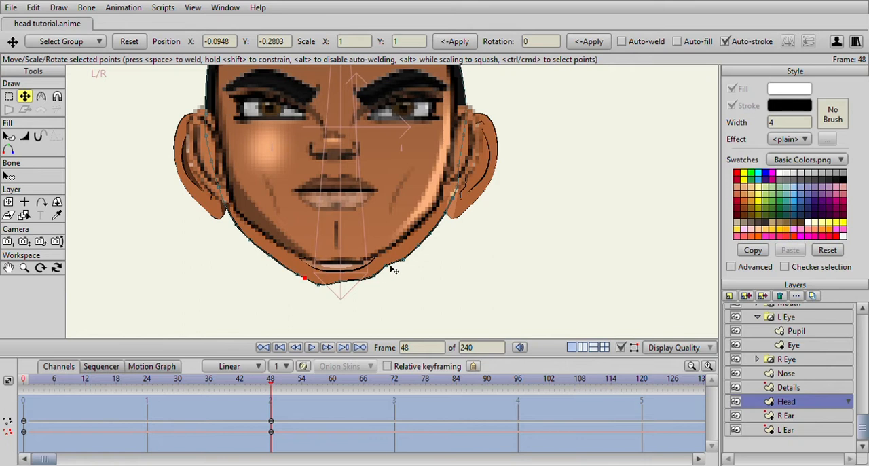
- Reposition the bottom chin points of the Head outline to round off the chin
{"action": "left_click_drag", "start_coordinate": [374, 277], "coordinate": [349, 288]}
{"action": "scroll", "coordinate": [409, 281], "scroll_direction": "down", "scroll_amount": 3}
{"action": "left_click_drag", "start_coordinate": [458, 224], "coordinate": [454, 241]}
{"action": "scroll", "coordinate": [453, 242], "scroll_direction": "up", "scroll_amount": 2}
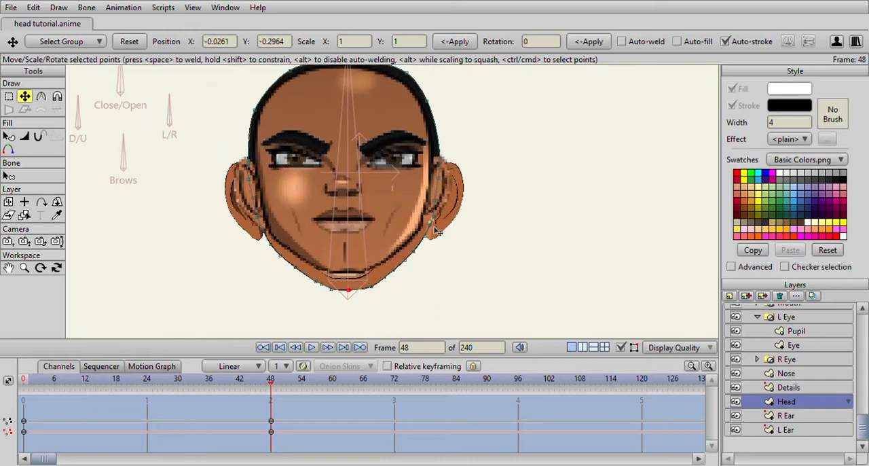
- Adjust the Head outline points beside the L Ear and along the adjoining jaw
{"action": "scroll", "coordinate": [438, 234], "scroll_direction": "up", "scroll_amount": 3}
{"action": "left_click", "coordinate": [467, 160]}
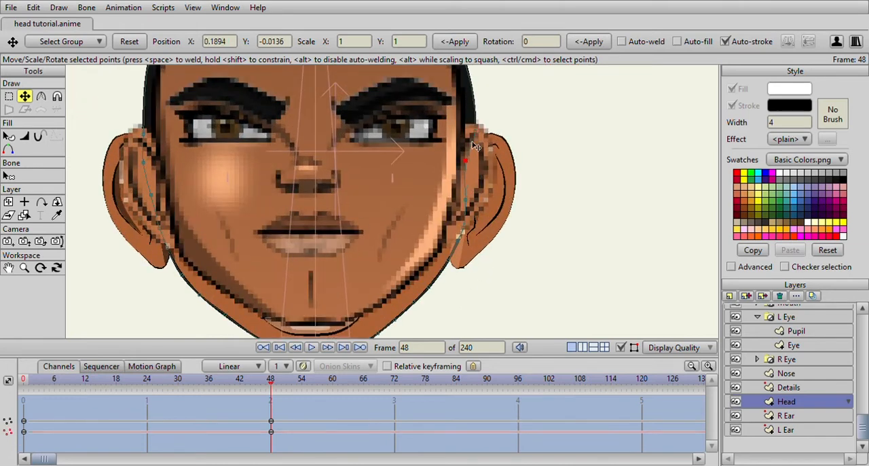
{"action": "left_click", "coordinate": [462, 227]}
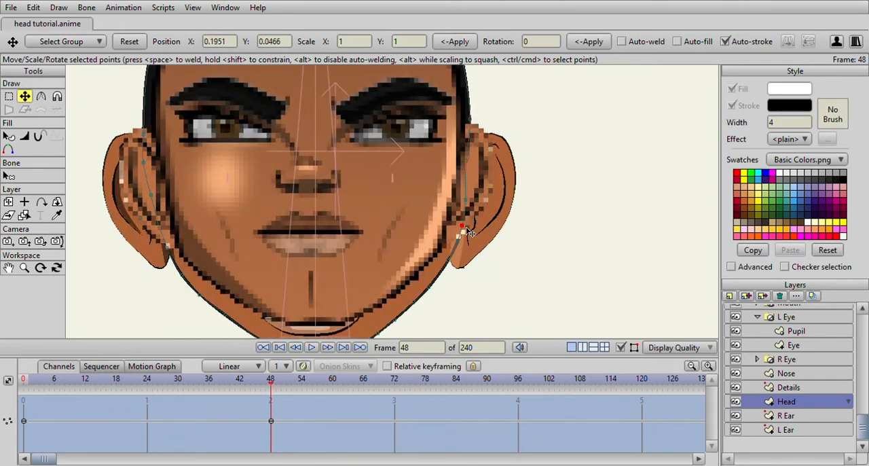
{"action": "left_click", "coordinate": [425, 286]}
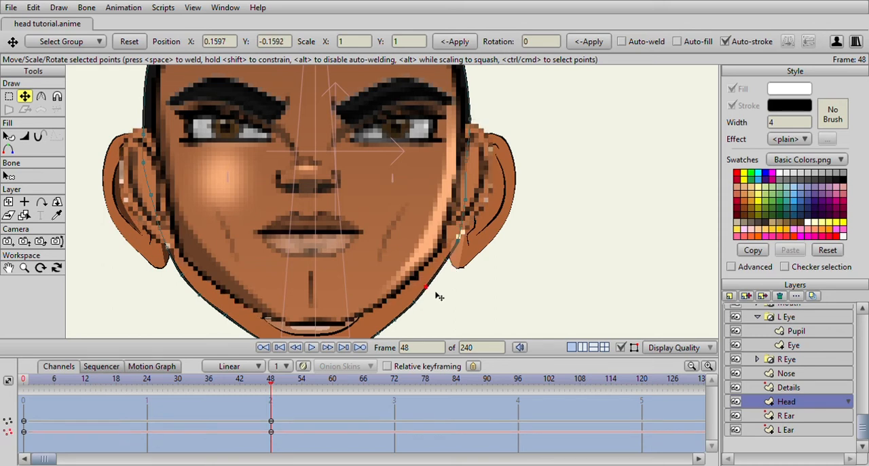
{"action": "left_click", "coordinate": [460, 241]}
{"action": "left_click_drag", "start_coordinate": [460, 241], "coordinate": [480, 127]}
- Shift the Head outline points beside the R Ear and at the adjoining jaw corner slightly inward
{"action": "left_click_drag", "start_coordinate": [147, 167], "coordinate": [160, 168]}
{"action": "left_click_drag", "start_coordinate": [149, 139], "coordinate": [150, 127]}
{"action": "left_click_drag", "start_coordinate": [150, 194], "coordinate": [158, 196]}
{"action": "left_click_drag", "start_coordinate": [156, 228], "coordinate": [161, 229]}
{"action": "left_click_drag", "start_coordinate": [162, 252], "coordinate": [168, 261]}
{"action": "left_click", "coordinate": [182, 284]}
{"action": "scroll", "coordinate": [281, 252], "scroll_direction": "down", "scroll_amount": 7}
{"action": "left_click_drag", "start_coordinate": [282, 251], "coordinate": [282, 237]}
{"action": "scroll", "coordinate": [282, 236], "scroll_direction": "up", "scroll_amount": 6}
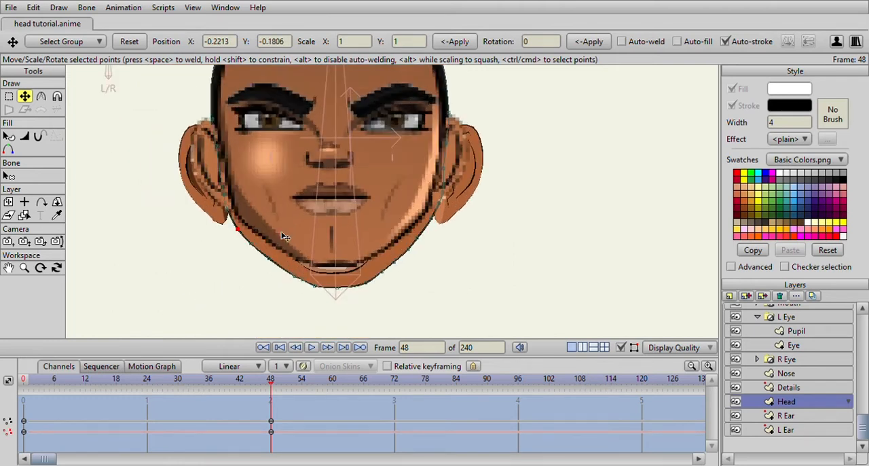
{"action": "left_click_drag", "start_coordinate": [251, 204], "coordinate": [299, 284]}
{"action": "scroll", "coordinate": [302, 289], "scroll_direction": "down", "scroll_amount": 2}
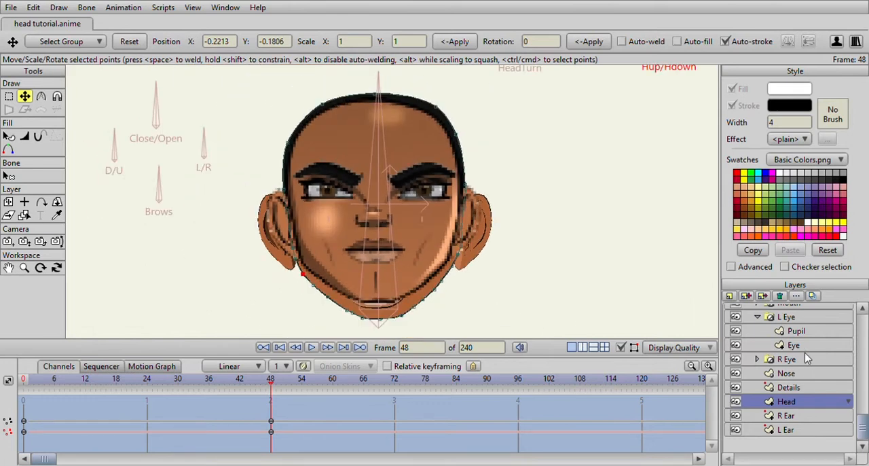
- Select all points of the R Ear layer and move the ear slightly up and inward at frame 48
{"action": "left_click", "coordinate": [794, 417]}
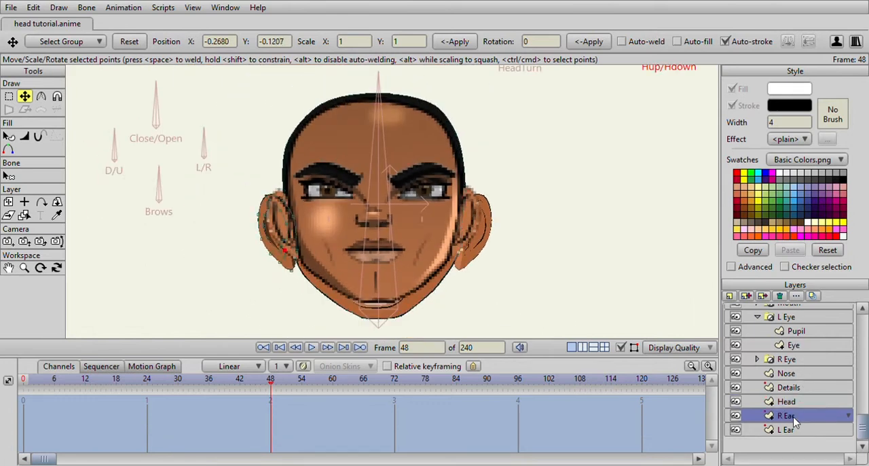
{"action": "left_click", "coordinate": [8, 96]}
{"action": "mouse_move", "coordinate": [258, 126]}
{"action": "left_mouse_down"}
{"action": "mouse_move", "coordinate": [200, 242]}
{"action": "mouse_move", "coordinate": [320, 285]}
{"action": "mouse_move", "coordinate": [216, 160]}
{"action": "left_mouse_up"}
{"action": "left_click", "coordinate": [25, 96]}
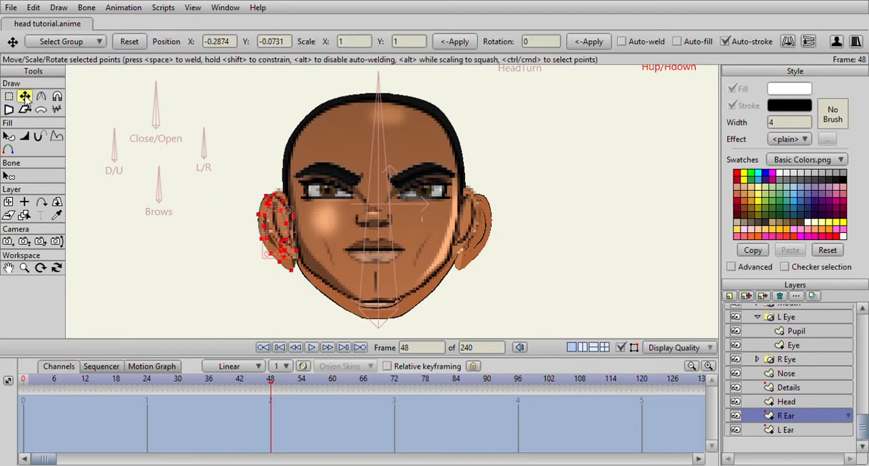
{"action": "scroll", "coordinate": [320, 254], "scroll_direction": "up", "scroll_amount": 1}
{"action": "mouse_move", "coordinate": [260, 233]}
{"action": "left_mouse_down"}
{"action": "mouse_move", "coordinate": [260, 216]}
{"action": "mouse_move", "coordinate": [266, 222]}
{"action": "left_mouse_up"}
- Select all points of the L Ear layer and move the ear slightly up and inward at frame 48
{"action": "left_click", "coordinate": [825, 429]}
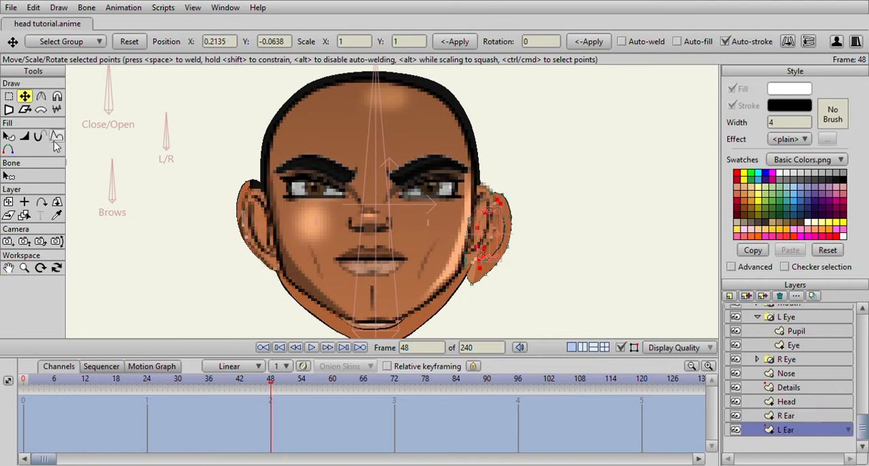
{"action": "left_click", "coordinate": [9, 96]}
{"action": "mouse_move", "coordinate": [438, 139]}
{"action": "left_mouse_down"}
{"action": "mouse_move", "coordinate": [432, 190]}
{"action": "mouse_move", "coordinate": [543, 292]}
{"action": "mouse_move", "coordinate": [463, 165]}
{"action": "mouse_move", "coordinate": [437, 142]}
{"action": "left_mouse_up"}
{"action": "left_click", "coordinate": [24, 95]}
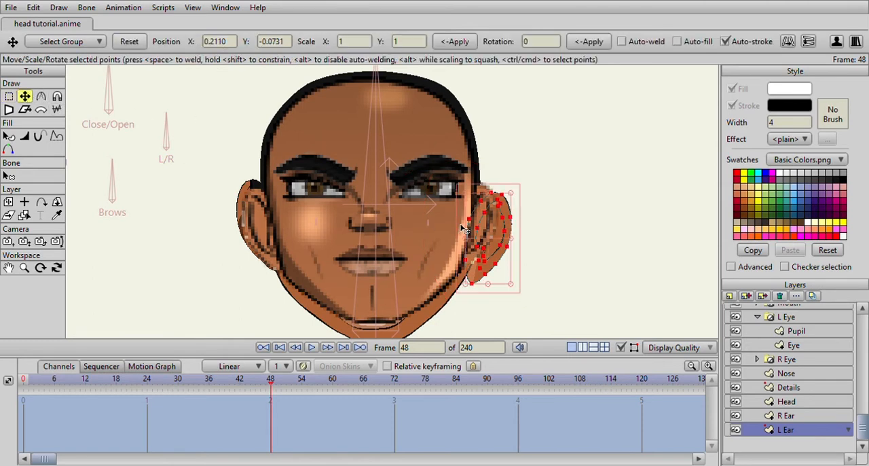
{"action": "left_click_drag", "start_coordinate": [498, 240], "coordinate": [489, 228]}
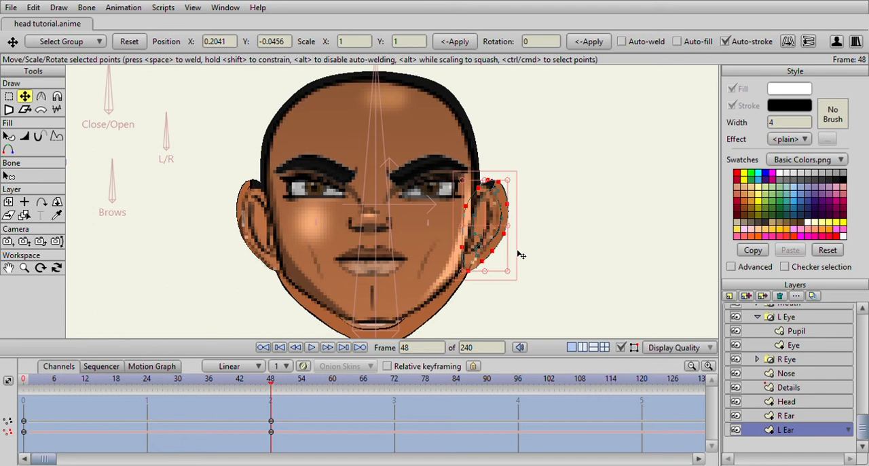
{"action": "scroll", "coordinate": [442, 234], "scroll_direction": "down", "scroll_amount": 1}
{"action": "scroll", "coordinate": [439, 231], "scroll_direction": "up", "scroll_amount": 2}
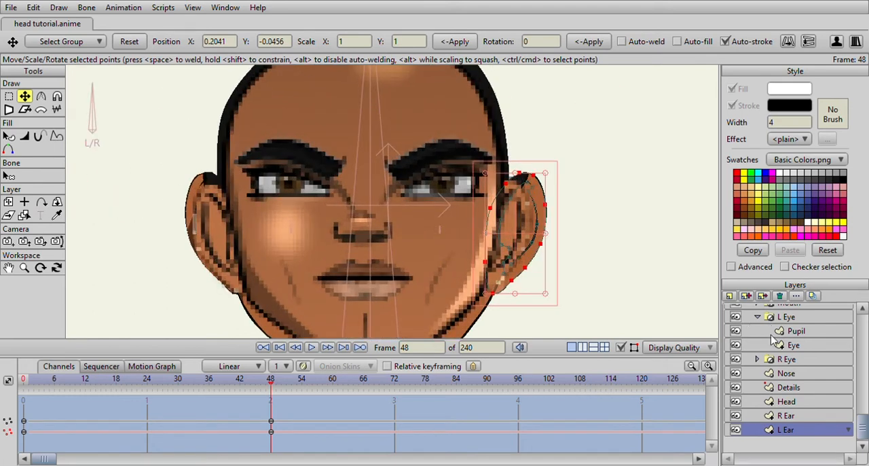
- Hide the Head5.png reference and scrub the timeline around frame 48 to check the reshaped head and ears
{"action": "scroll", "coordinate": [774, 330], "scroll_direction": "up", "scroll_amount": 6}
{"action": "left_click", "coordinate": [736, 340]}
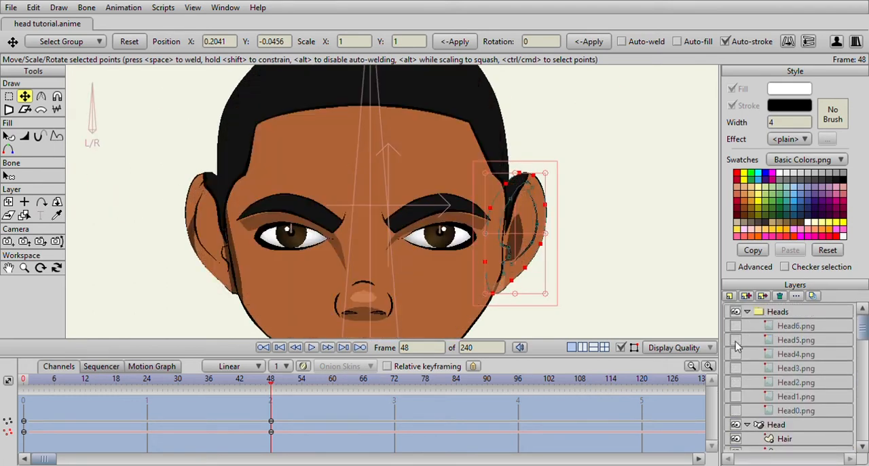
{"action": "scroll", "coordinate": [350, 235], "scroll_direction": "down", "scroll_amount": 2}
{"action": "left_click", "coordinate": [267, 385]}
{"action": "mouse_move", "coordinate": [266, 387]}
{"action": "left_mouse_down"}
{"action": "mouse_move", "coordinate": [19, 385]}
{"action": "mouse_move", "coordinate": [233, 375]}
{"action": "mouse_move", "coordinate": [258, 383]}
{"action": "mouse_move", "coordinate": [48, 382]}
{"action": "mouse_move", "coordinate": [271, 385]}
{"action": "left_mouse_up"}
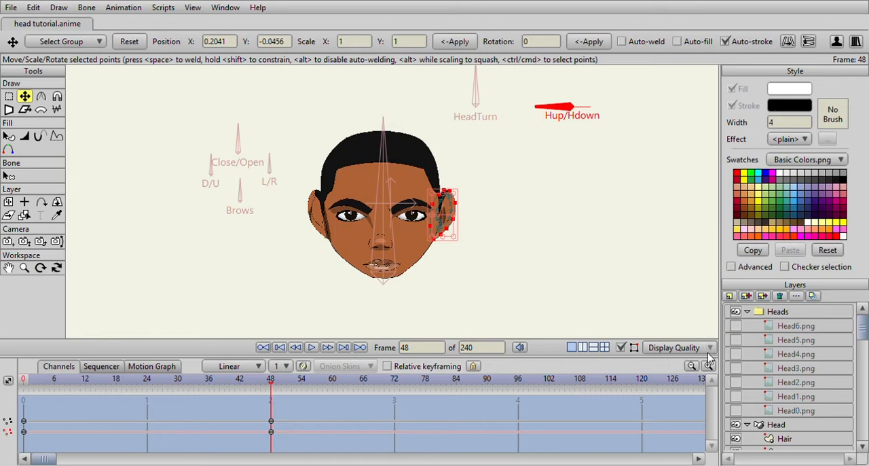
- Show the Head5.png reference image again and make its layer semi-transparent
{"action": "left_click", "coordinate": [737, 329]}
{"action": "left_click", "coordinate": [737, 329]}
{"action": "left_click", "coordinate": [736, 338]}
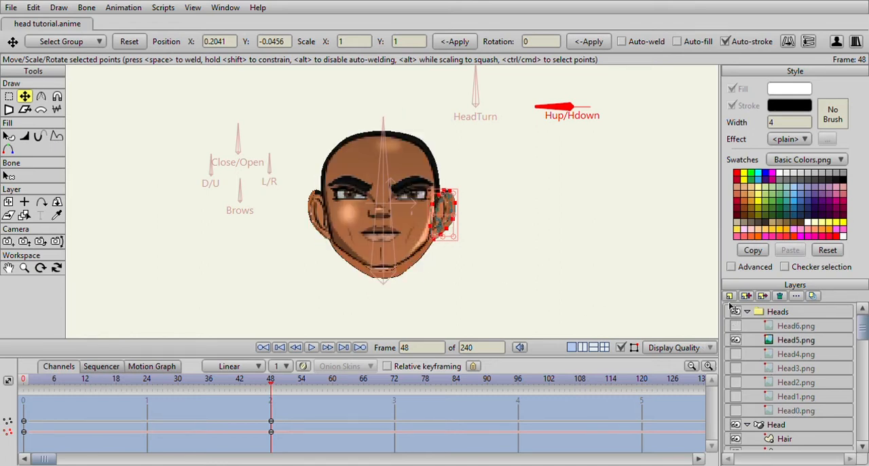
{"action": "left_click", "coordinate": [798, 344]}
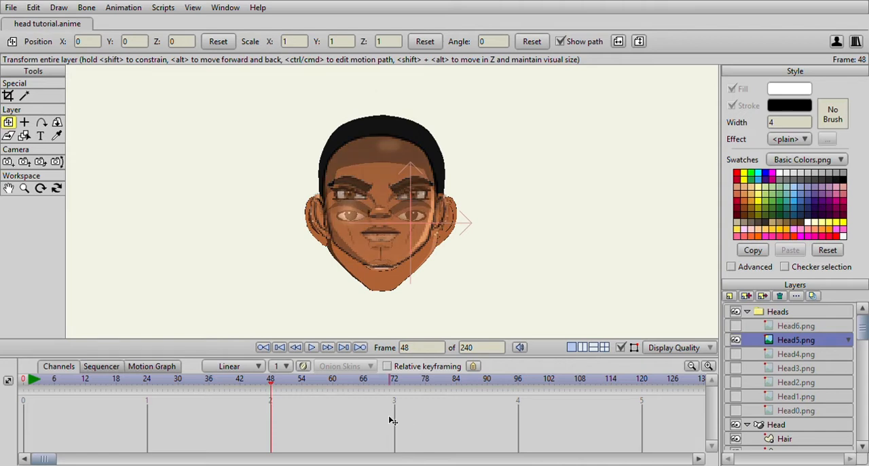
- Select the Head bone layer, activate the Hup/Hdown smart bone action and go to frame 48
{"action": "left_click", "coordinate": [777, 428]}
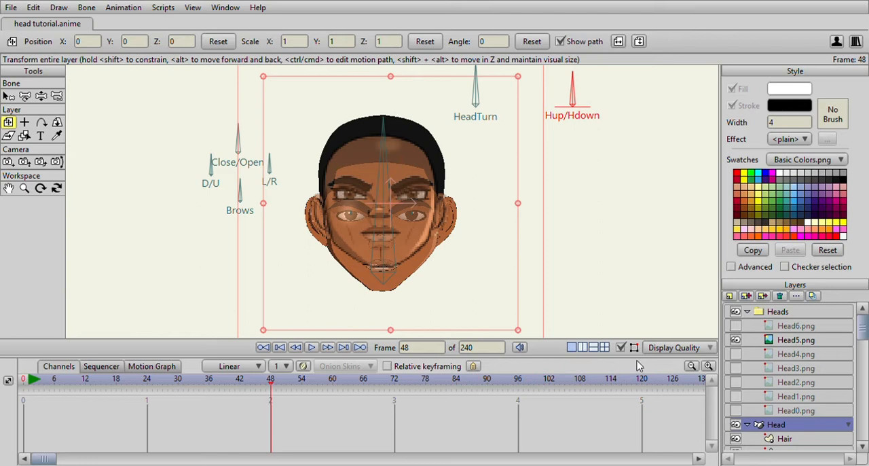
{"action": "double_click", "coordinate": [636, 264]}
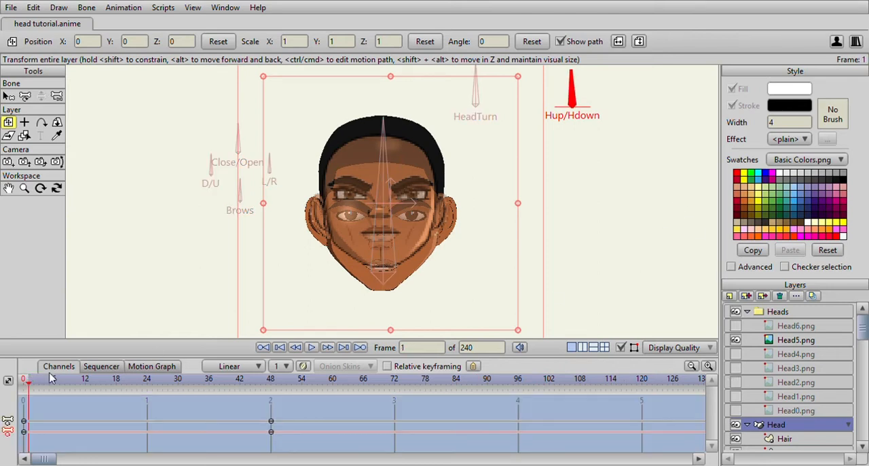
{"action": "left_click_drag", "start_coordinate": [37, 384], "coordinate": [271, 384]}
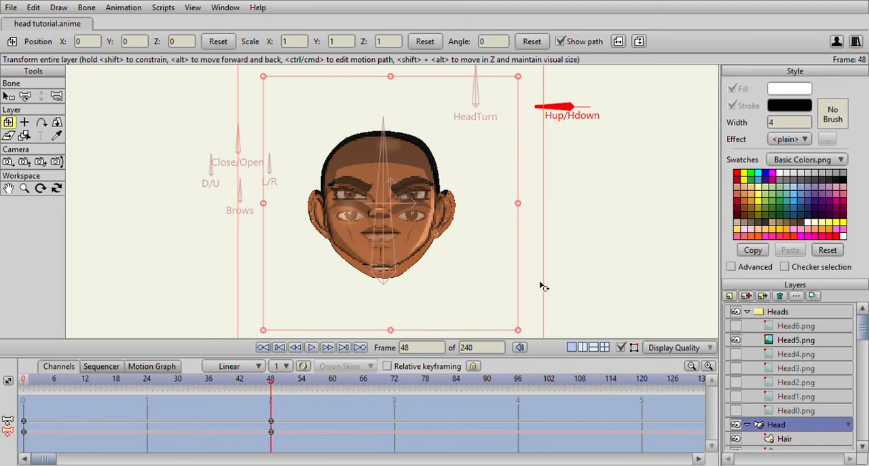
- Move the whole Nose layer straight up to Y 0.1026 at frame 48 to align it with the reference nose
{"action": "scroll", "coordinate": [503, 277], "scroll_direction": "up", "scroll_amount": 1}
{"action": "scroll", "coordinate": [811, 421], "scroll_direction": "down", "scroll_amount": 4}
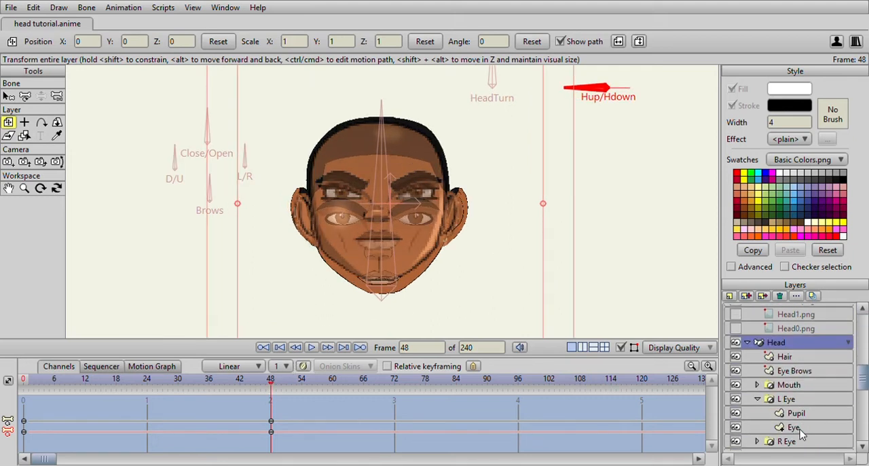
{"action": "left_click", "coordinate": [820, 376]}
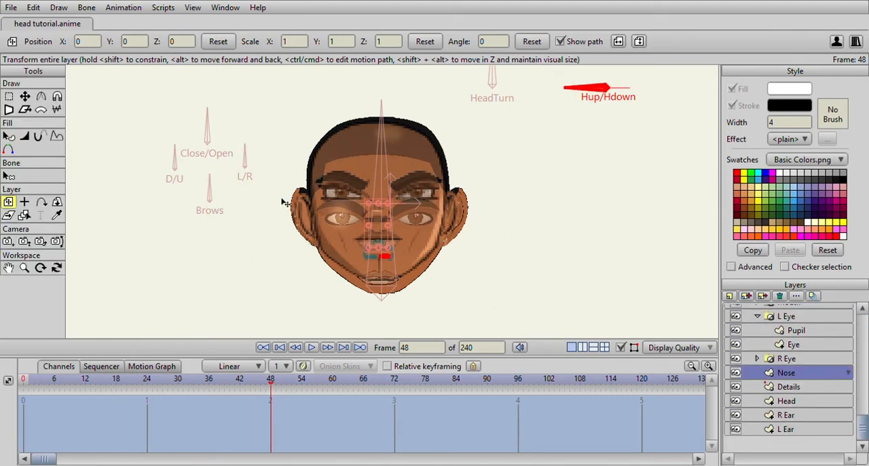
{"action": "scroll", "coordinate": [296, 211], "scroll_direction": "up", "scroll_amount": 5}
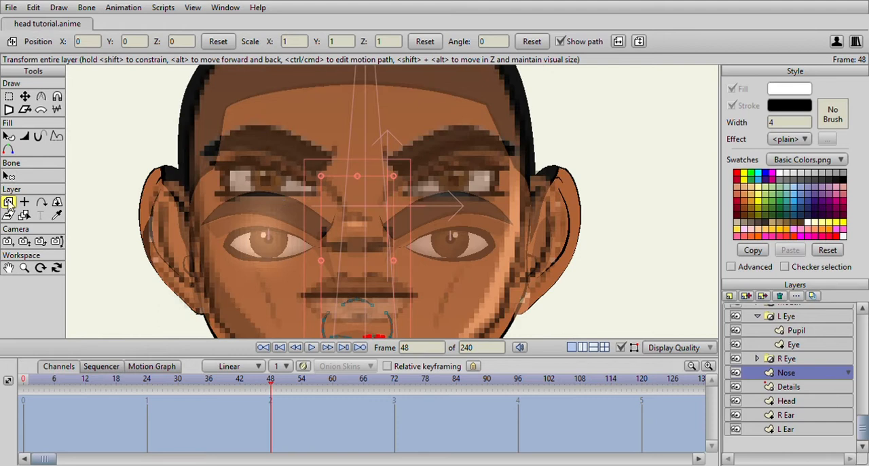
{"action": "scroll", "coordinate": [336, 255], "scroll_direction": "down", "scroll_amount": 4}
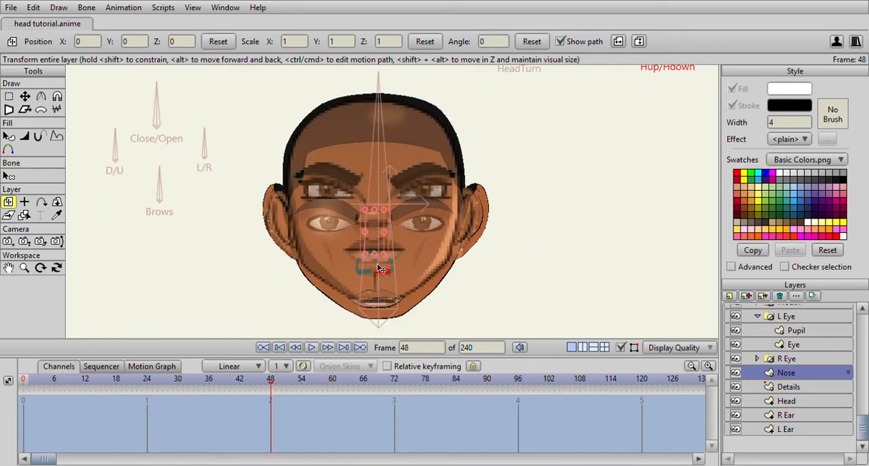
{"action": "left_click_drag", "start_coordinate": [374, 232], "coordinate": [374, 191]}
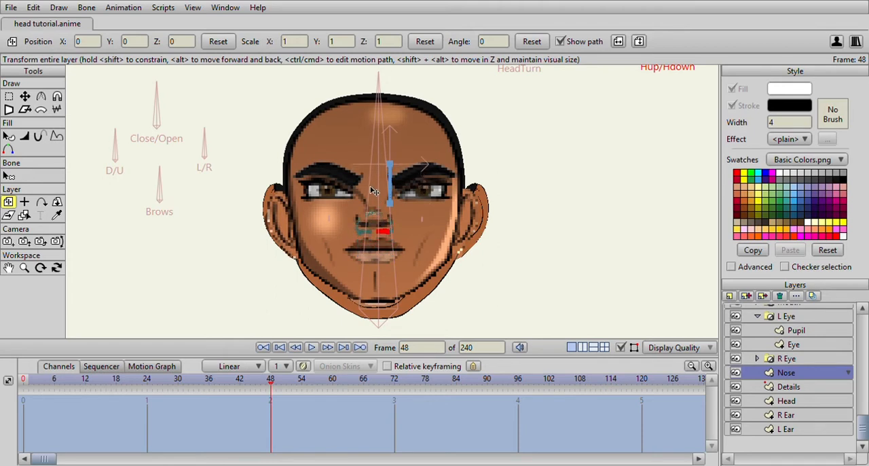
- Reshape the right-hand nostril of the Nose layer by moving its upper outline points outward into a taller, rounder opening
{"action": "scroll", "coordinate": [374, 192], "scroll_direction": "up", "scroll_amount": 3}
{"action": "key", "text": "t"}
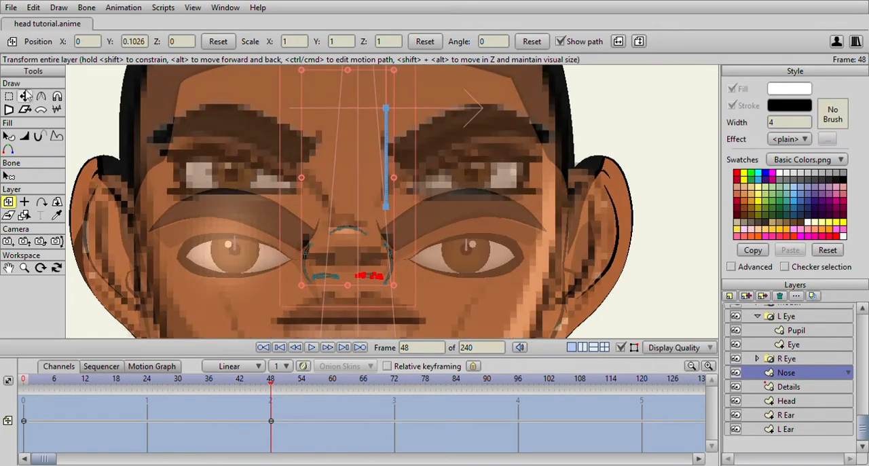
{"action": "scroll", "coordinate": [334, 227], "scroll_direction": "up", "scroll_amount": 4}
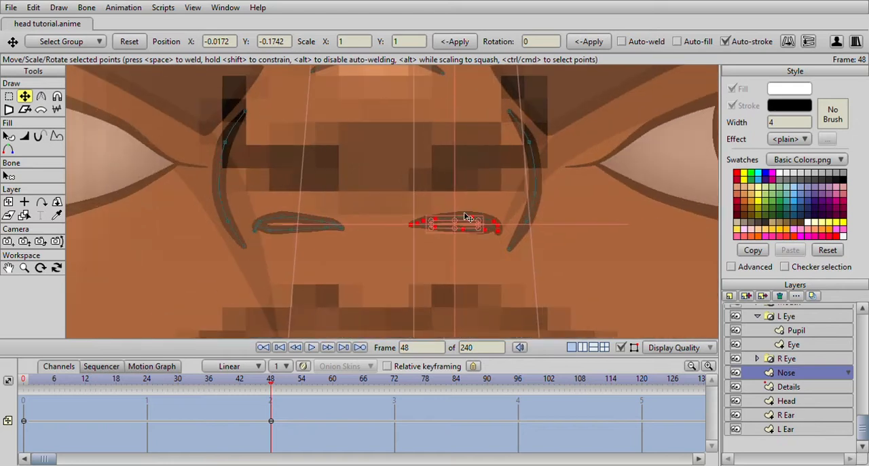
{"action": "left_click_drag", "start_coordinate": [472, 215], "coordinate": [435, 203]}
{"action": "scroll", "coordinate": [488, 235], "scroll_direction": "down", "scroll_amount": 3}
{"action": "scroll", "coordinate": [415, 237], "scroll_direction": "up", "scroll_amount": 5}
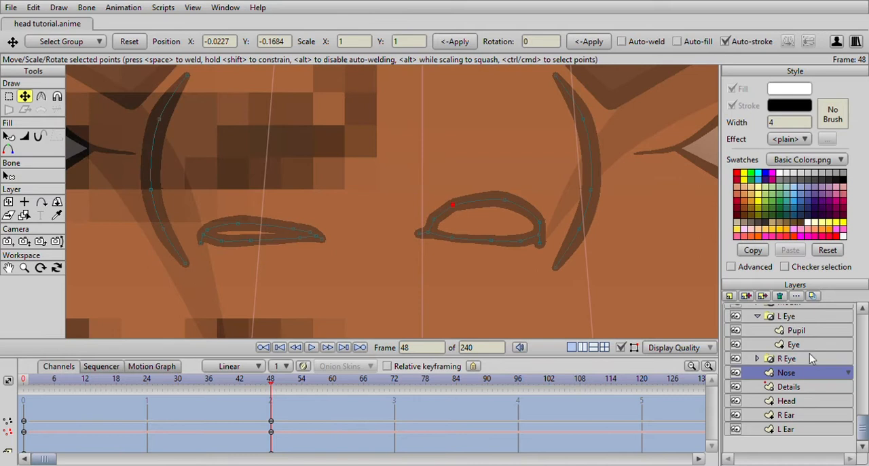
- Raise and round the left-hand nostril's outline points to match the other one, and adjust the inner tips of both nostrils
{"action": "scroll", "coordinate": [233, 255], "scroll_direction": "up", "scroll_amount": 2}
{"action": "left_click_drag", "start_coordinate": [292, 237], "coordinate": [273, 218]}
{"action": "left_click_drag", "start_coordinate": [205, 234], "coordinate": [201, 215]}
{"action": "left_click_drag", "start_coordinate": [169, 237], "coordinate": [166, 223]}
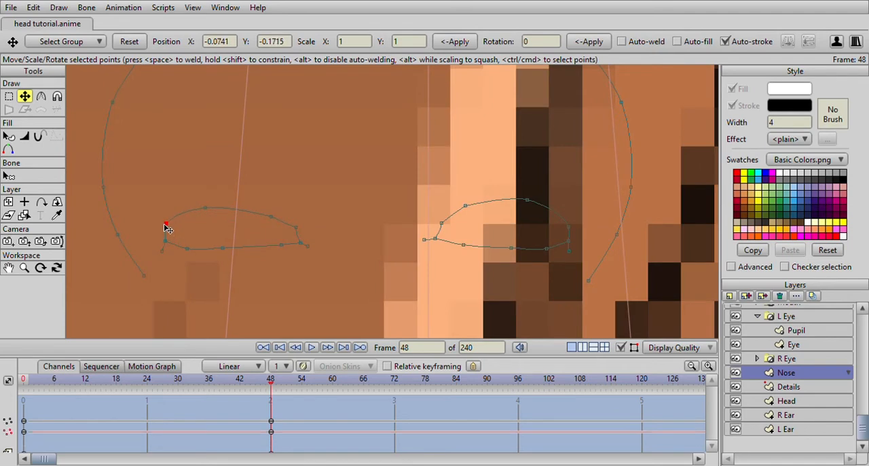
{"action": "left_click_drag", "start_coordinate": [189, 255], "coordinate": [226, 253]}
{"action": "left_click_drag", "start_coordinate": [286, 245], "coordinate": [303, 243]}
{"action": "left_click_drag", "start_coordinate": [311, 248], "coordinate": [321, 253]}
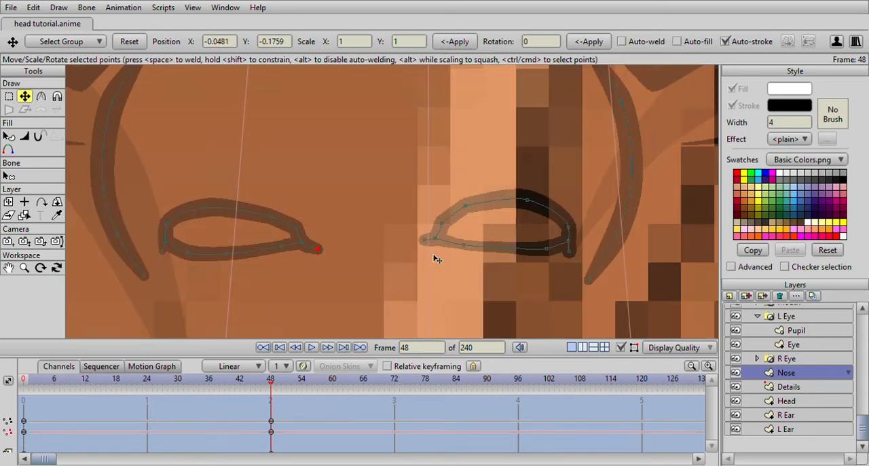
{"action": "mouse_move", "coordinate": [422, 242]}
{"action": "left_mouse_down"}
{"action": "mouse_move", "coordinate": [415, 248]}
{"action": "mouse_move", "coordinate": [435, 239]}
{"action": "left_mouse_up"}
{"action": "scroll", "coordinate": [564, 258], "scroll_direction": "down", "scroll_amount": 5}
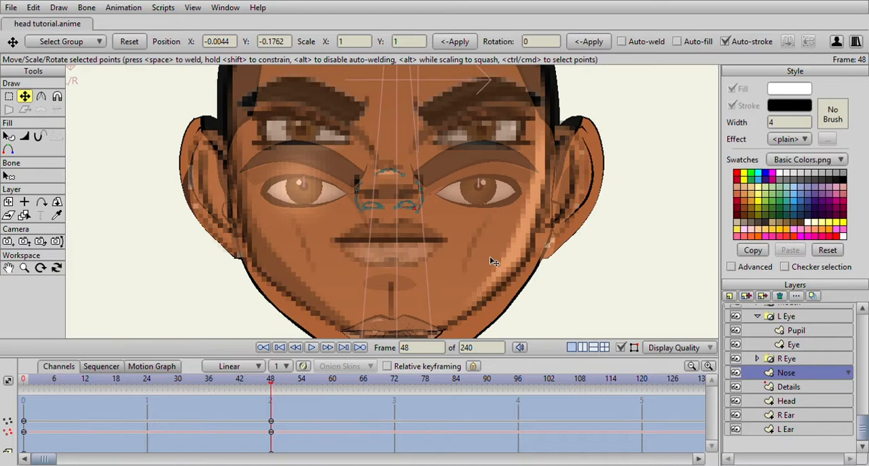
- Adjust the points of the nose tip arc and of the upper nose wing lines on both sides at frame 48
{"action": "scroll", "coordinate": [488, 257], "scroll_direction": "up", "scroll_amount": 2}
{"action": "mouse_move", "coordinate": [267, 379]}
{"action": "left_mouse_down"}
{"action": "mouse_move", "coordinate": [70, 379]}
{"action": "mouse_move", "coordinate": [102, 370]}
{"action": "mouse_move", "coordinate": [271, 378]}
{"action": "left_mouse_up"}
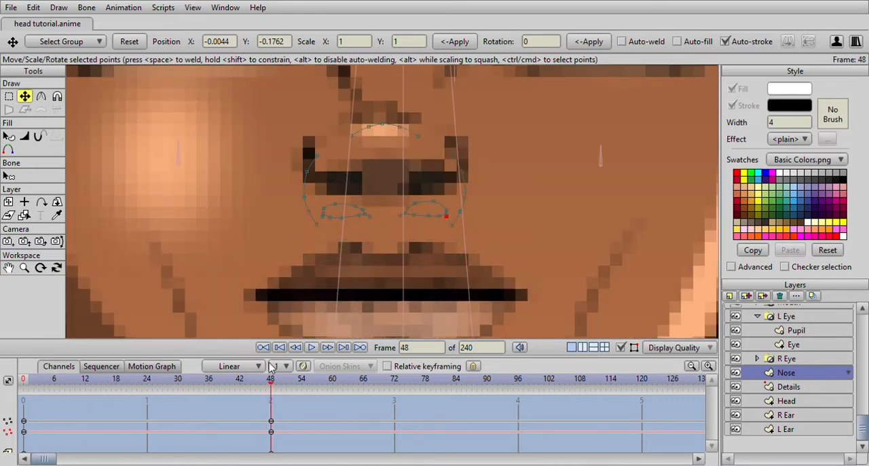
{"action": "scroll", "coordinate": [353, 156], "scroll_direction": "up", "scroll_amount": 2}
{"action": "scroll", "coordinate": [326, 135], "scroll_direction": "down", "scroll_amount": 1}
{"action": "left_click", "coordinate": [287, 123]}
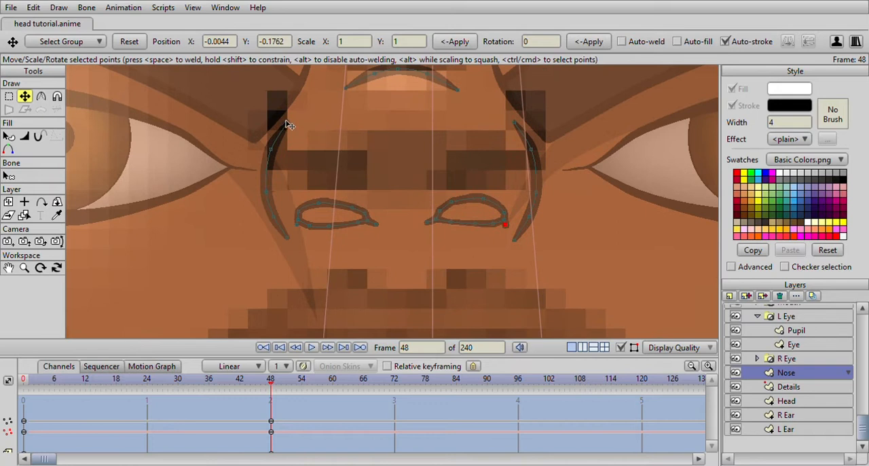
{"action": "left_click", "coordinate": [270, 153]}
{"action": "left_click", "coordinate": [386, 74]}
{"action": "left_click_drag", "start_coordinate": [395, 77], "coordinate": [393, 93]}
{"action": "left_click_drag", "start_coordinate": [289, 127], "coordinate": [271, 155]}
{"action": "left_click_drag", "start_coordinate": [515, 122], "coordinate": [510, 124]}
{"action": "scroll", "coordinate": [531, 144], "scroll_direction": "down", "scroll_amount": 5}
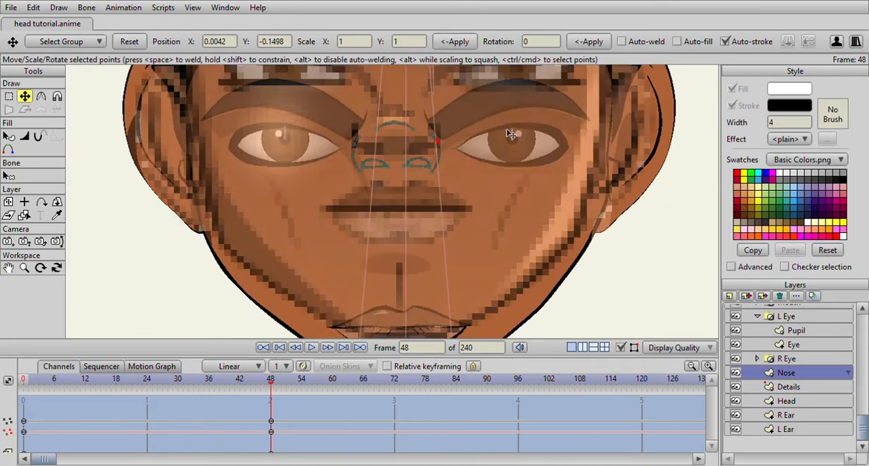
- Move the Mouth layer group straight up to Y -0.2089 at frame 48, toward the reference mouth
{"action": "scroll", "coordinate": [771, 387], "scroll_direction": "up", "scroll_amount": 3}
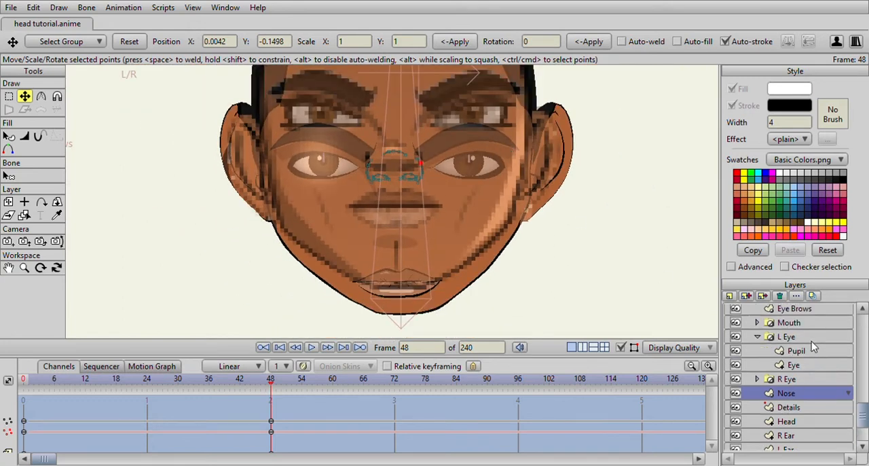
{"action": "left_click", "coordinate": [805, 343]}
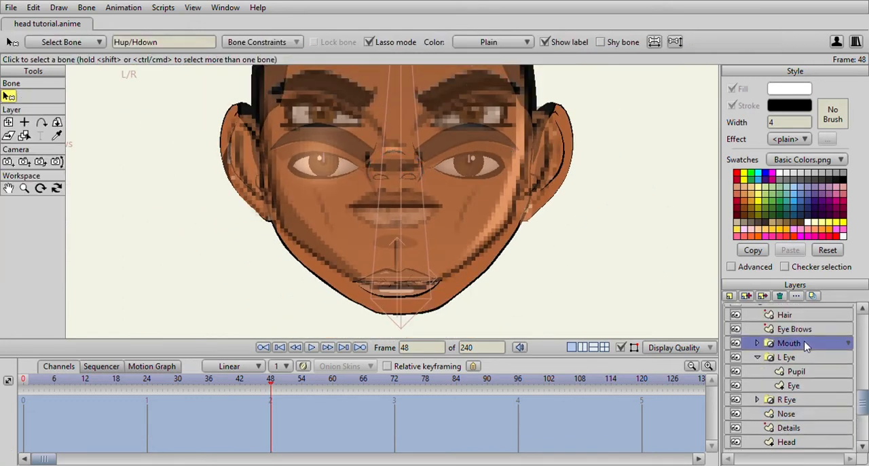
{"action": "left_click", "coordinate": [9, 123]}
{"action": "left_click_drag", "start_coordinate": [409, 239], "coordinate": [417, 191]}
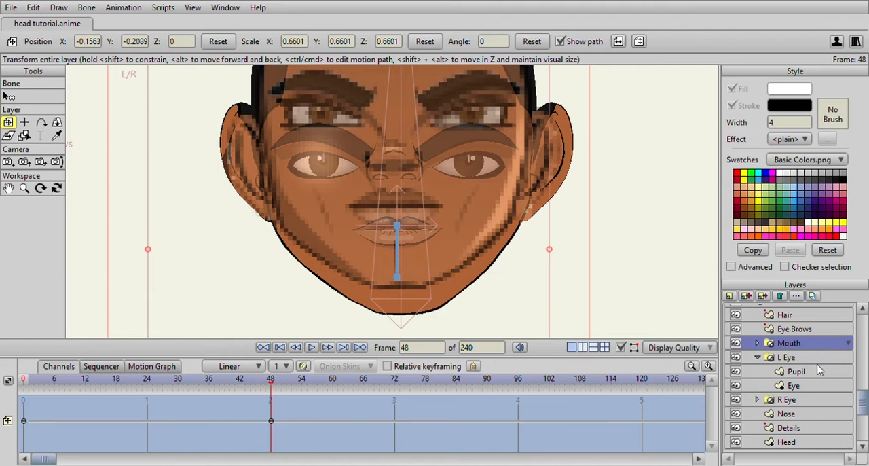
- Move the L Eye and R Eye groups up to Y -0.0502 and the Eye Brows layer up to Y 0.0922 at frame 48
{"action": "left_click", "coordinate": [771, 357]}
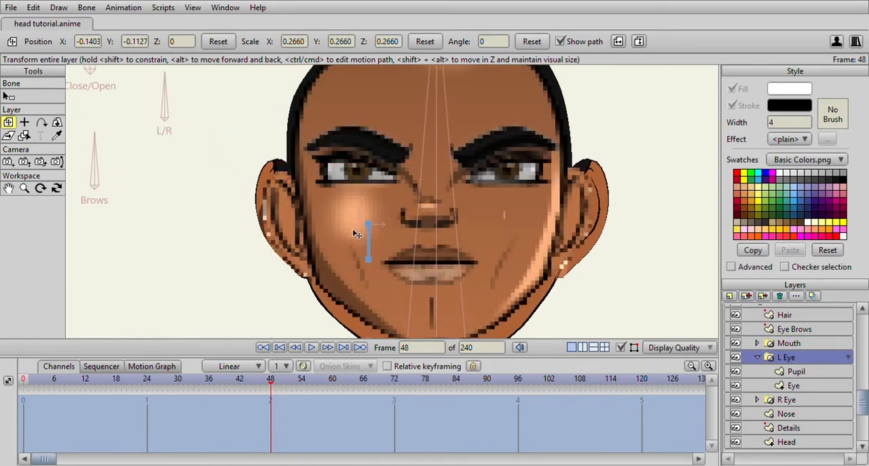
{"action": "left_click_drag", "start_coordinate": [356, 234], "coordinate": [356, 232]}
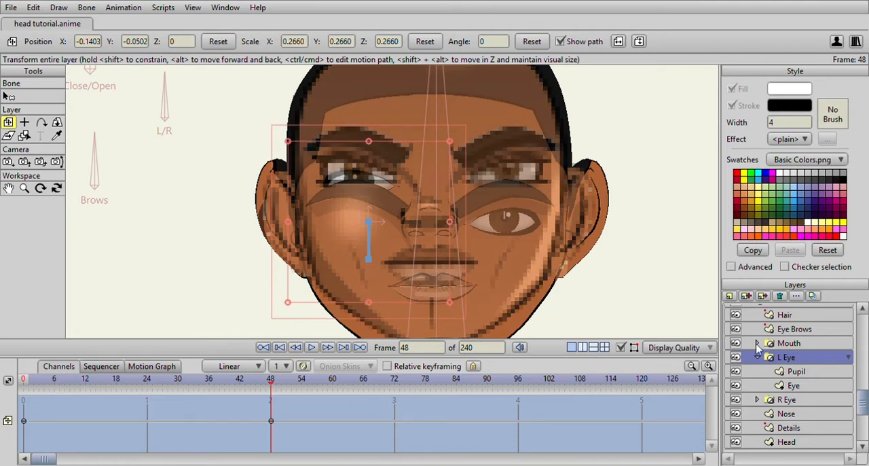
{"action": "left_click", "coordinate": [786, 399]}
{"action": "left_click_drag", "start_coordinate": [487, 270], "coordinate": [484, 238]}
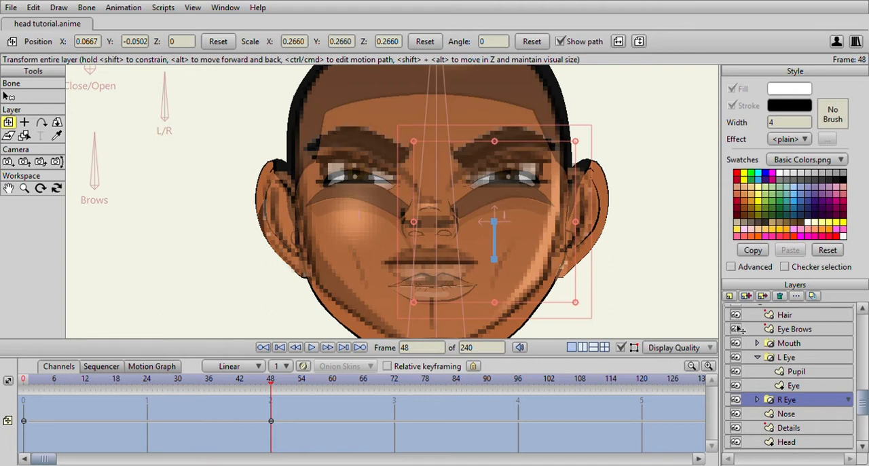
{"action": "left_click", "coordinate": [794, 330]}
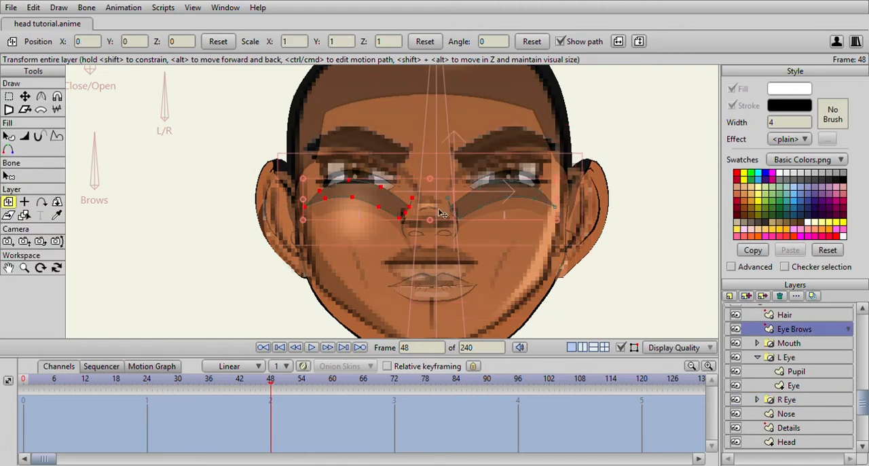
{"action": "left_click_drag", "start_coordinate": [442, 217], "coordinate": [437, 156]}
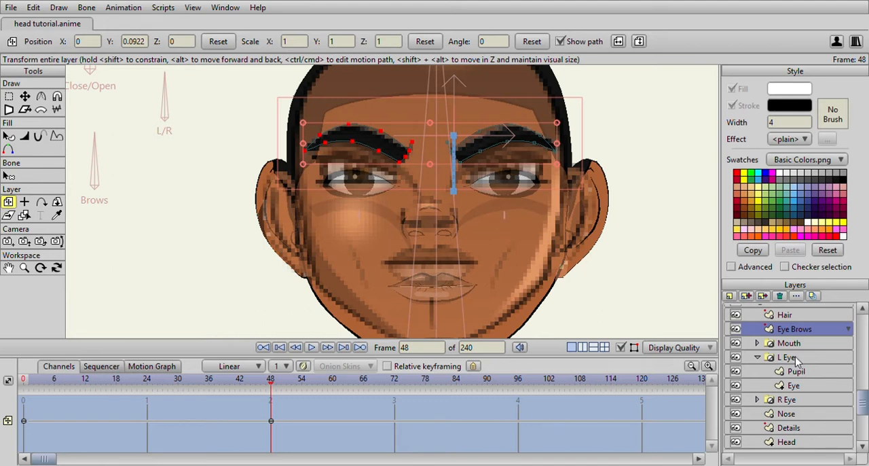
- Hide the Head5.png reference and scrub the timeline around frame 48 to check the raised facial features
{"action": "scroll", "coordinate": [768, 336], "scroll_direction": "up", "scroll_amount": 3}
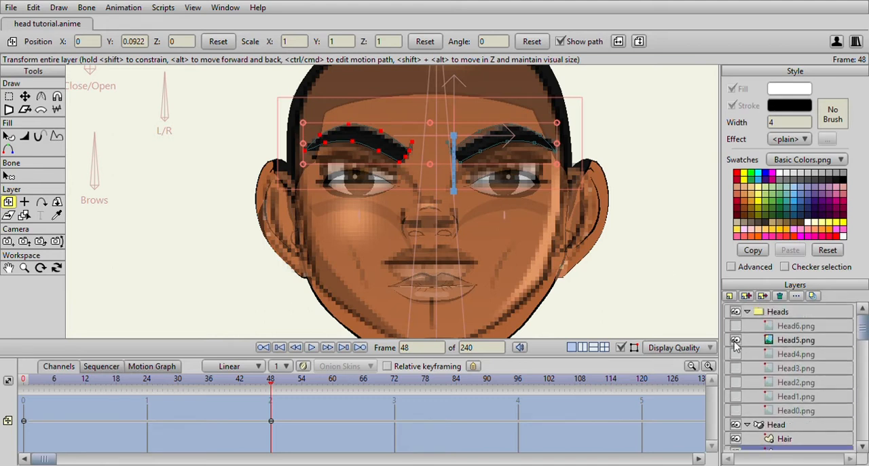
{"action": "left_click", "coordinate": [735, 341]}
{"action": "scroll", "coordinate": [410, 260], "scroll_direction": "down", "scroll_amount": 5}
{"action": "scroll", "coordinate": [410, 260], "scroll_direction": "up", "scroll_amount": 4}
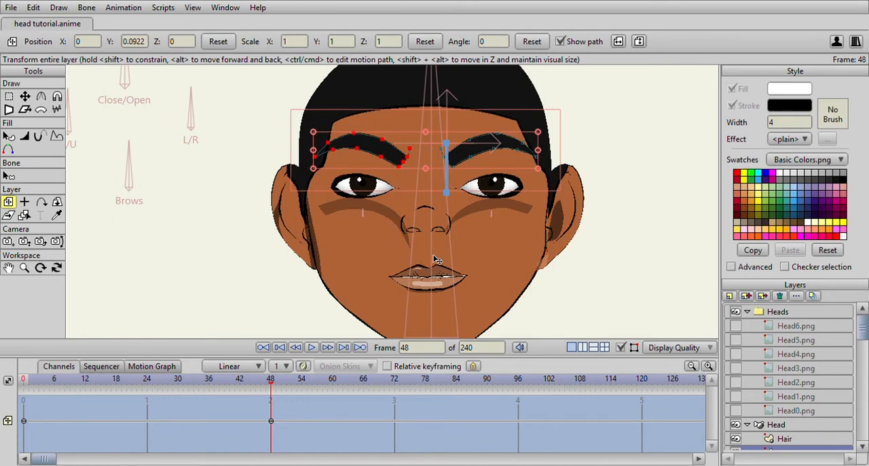
{"action": "scroll", "coordinate": [361, 273], "scroll_direction": "down", "scroll_amount": 2}
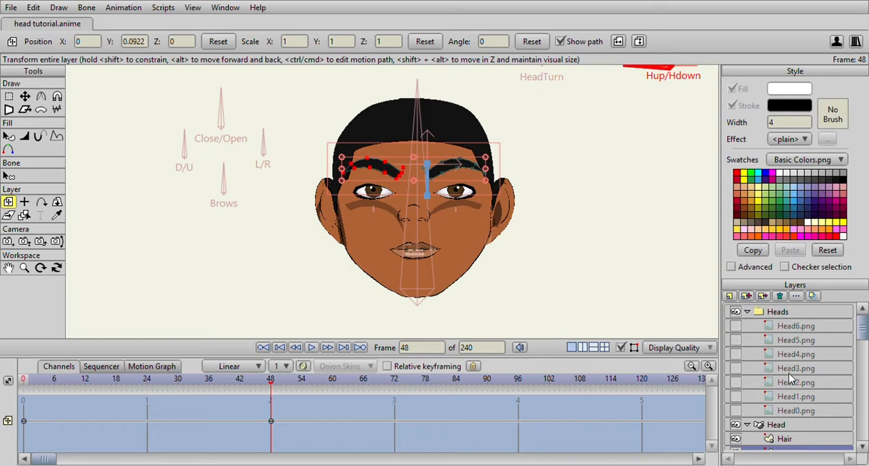
{"action": "scroll", "coordinate": [370, 243], "scroll_direction": "up", "scroll_amount": 3}
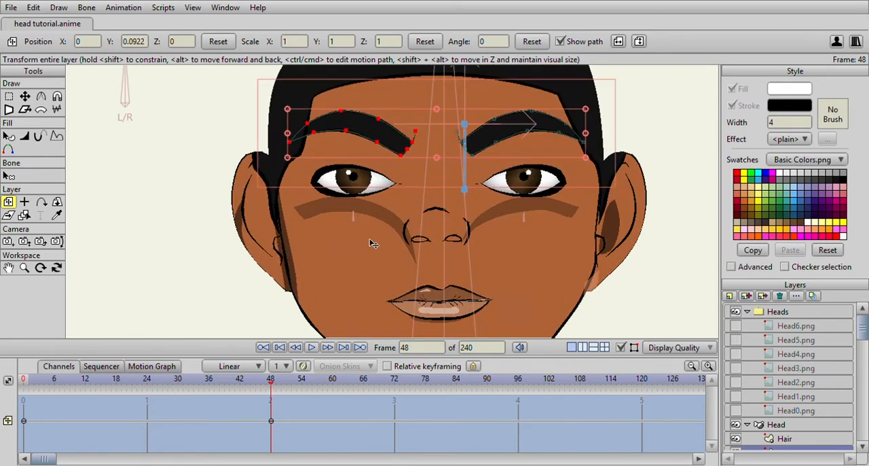
{"action": "scroll", "coordinate": [355, 283], "scroll_direction": "down", "scroll_amount": 3}
{"action": "left_click", "coordinate": [267, 384]}
{"action": "left_click_drag", "start_coordinate": [267, 385], "coordinate": [280, 348]}
{"action": "left_click", "coordinate": [279, 348]}
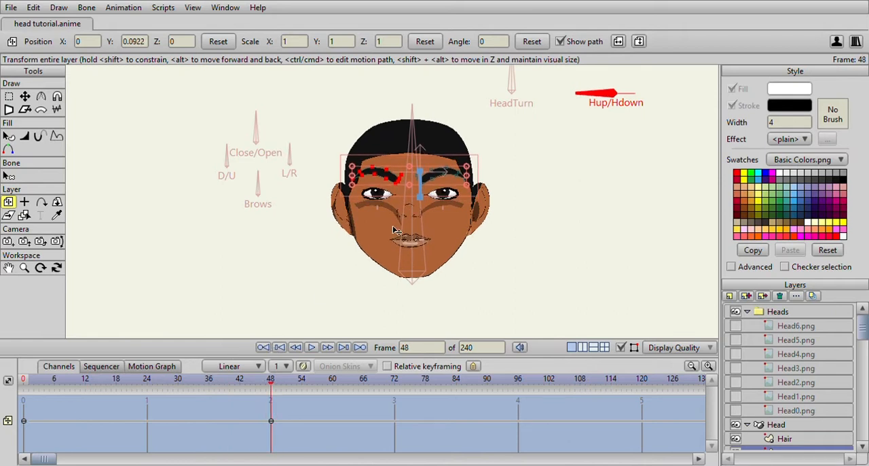
{"action": "scroll", "coordinate": [401, 229], "scroll_direction": "up", "scroll_amount": 4}
{"action": "mouse_move", "coordinate": [271, 378]}
{"action": "left_mouse_down"}
{"action": "mouse_move", "coordinate": [23, 378]}
{"action": "mouse_move", "coordinate": [192, 371]}
{"action": "mouse_move", "coordinate": [271, 378]}
{"action": "left_mouse_up"}
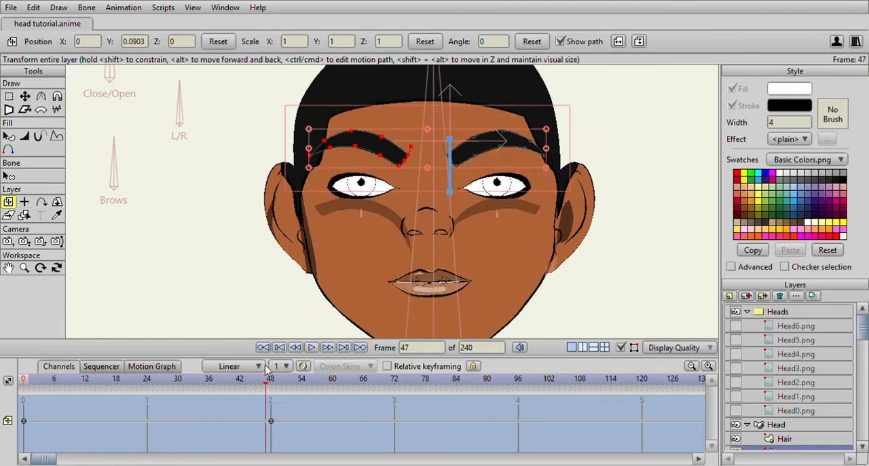
- Move the Nose layer straight down to Y 0.0890 at frame 48
{"action": "scroll", "coordinate": [796, 434], "scroll_direction": "down", "scroll_amount": 3}
{"action": "scroll", "coordinate": [796, 433], "scroll_direction": "down", "scroll_amount": 3}
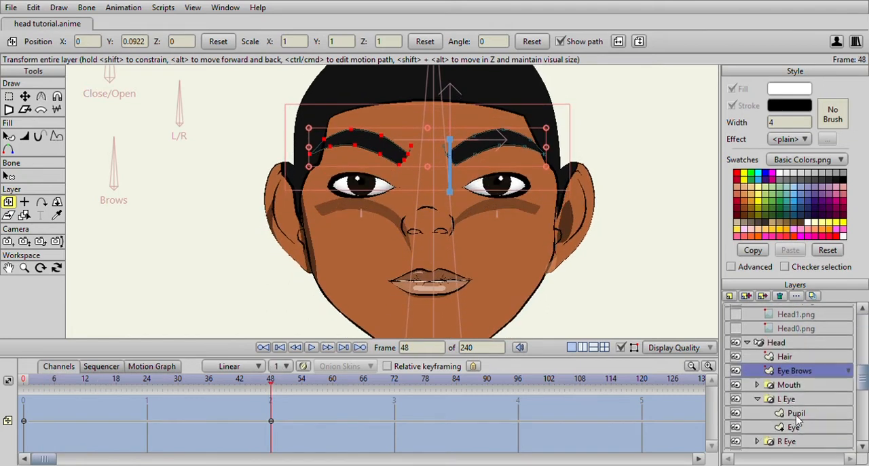
{"action": "scroll", "coordinate": [799, 410], "scroll_direction": "down", "scroll_amount": 4}
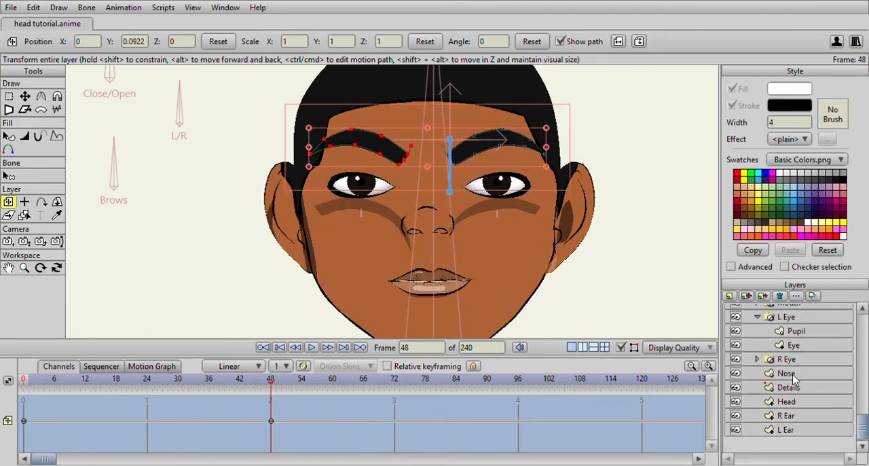
{"action": "left_click", "coordinate": [793, 377]}
{"action": "left_click", "coordinate": [9, 96]}
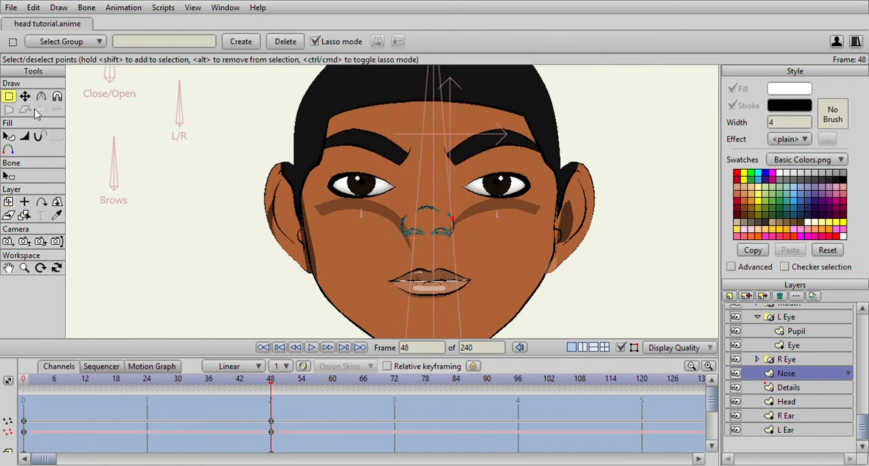
{"action": "left_click", "coordinate": [9, 201]}
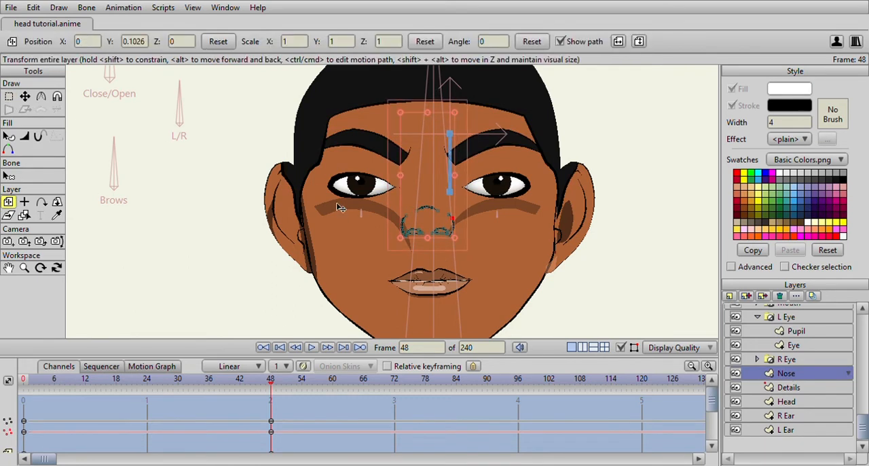
{"action": "left_click_drag", "start_coordinate": [440, 189], "coordinate": [434, 201]}
- Lower the Eye Brows layer to Y 0.0764 at frame 48
{"action": "scroll", "coordinate": [509, 247], "scroll_direction": "up", "scroll_amount": 2}
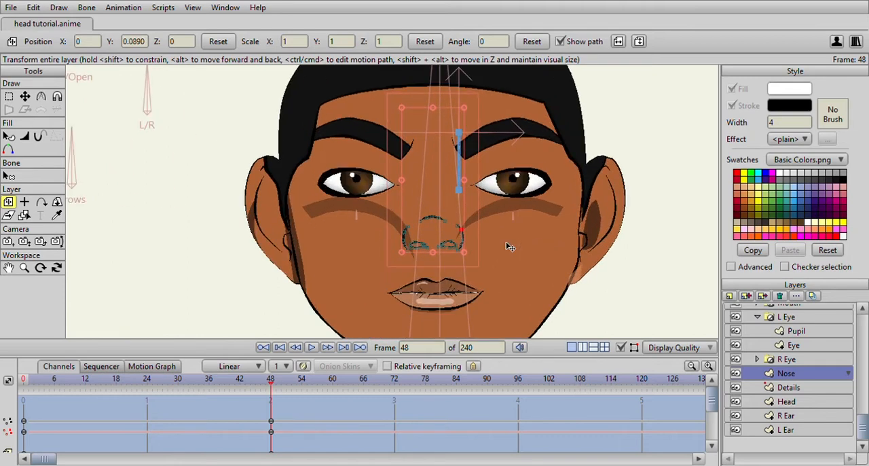
{"action": "scroll", "coordinate": [791, 359], "scroll_direction": "up", "scroll_amount": 3}
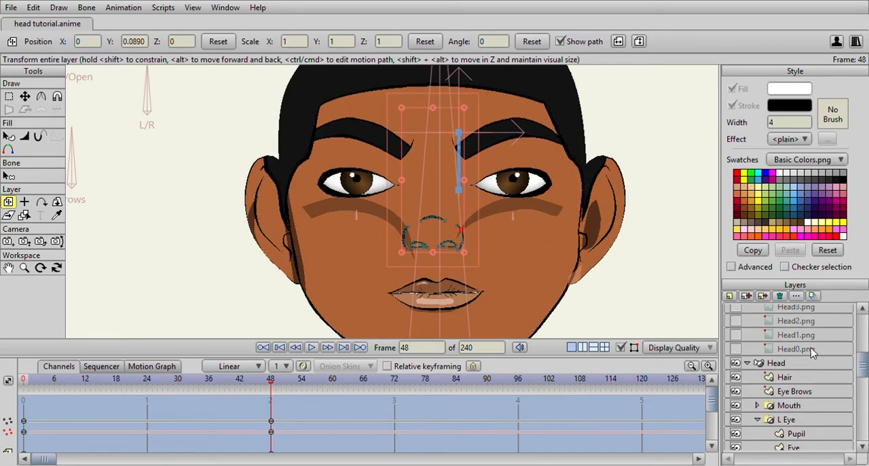
{"action": "left_click", "coordinate": [801, 391]}
{"action": "left_click_drag", "start_coordinate": [442, 125], "coordinate": [439, 136]}
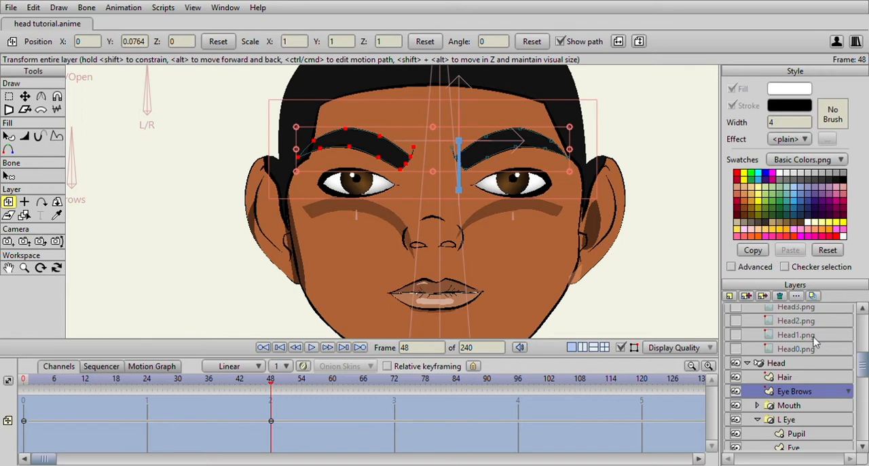
- Move the Details layer straight up to Y 0.0738 at frame 48
{"action": "scroll", "coordinate": [809, 360], "scroll_direction": "down", "scroll_amount": 2}
{"action": "left_click", "coordinate": [790, 409]}
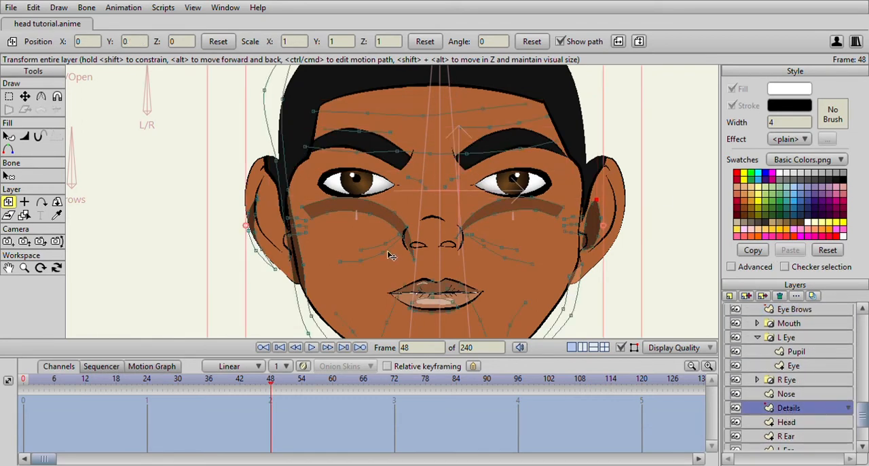
{"action": "scroll", "coordinate": [410, 243], "scroll_direction": "down", "scroll_amount": 3}
{"action": "left_click_drag", "start_coordinate": [415, 235], "coordinate": [415, 206]}
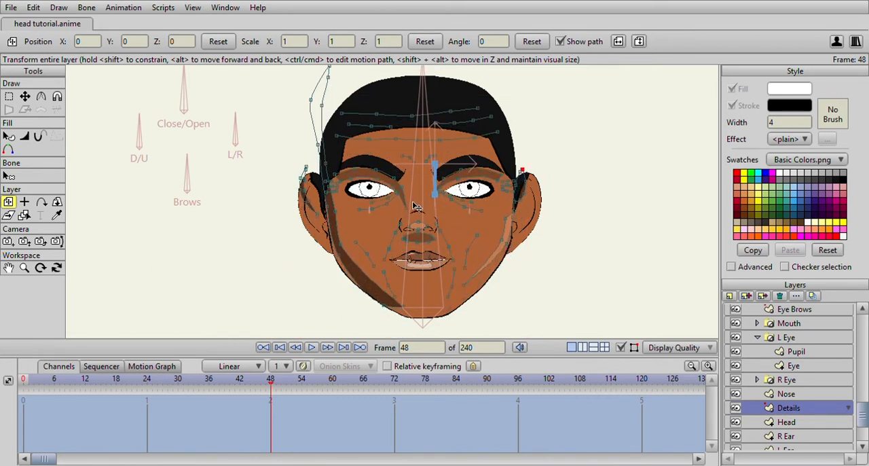
{"action": "left_click_drag", "start_coordinate": [416, 206], "coordinate": [417, 207]}
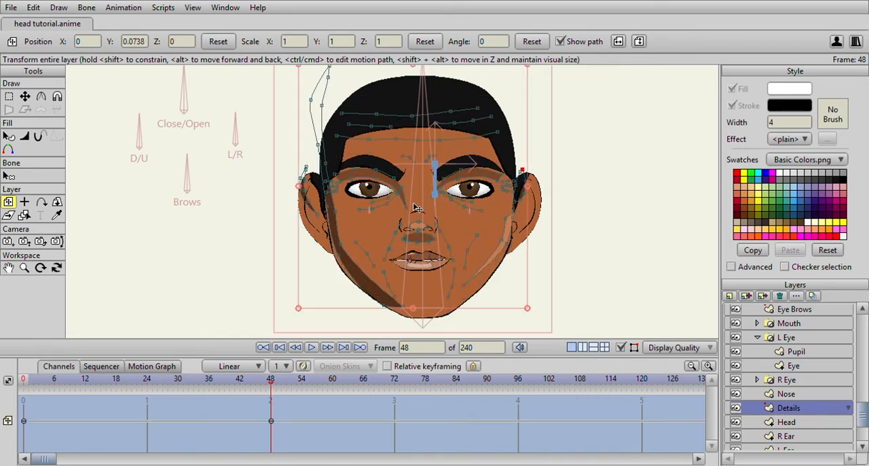
- Adjust the points of the eyelid shading beneath both eyebrows in the Details layer at frame 48
{"action": "left_click", "coordinate": [25, 97]}
{"action": "scroll", "coordinate": [235, 148], "scroll_direction": "up", "scroll_amount": 3}
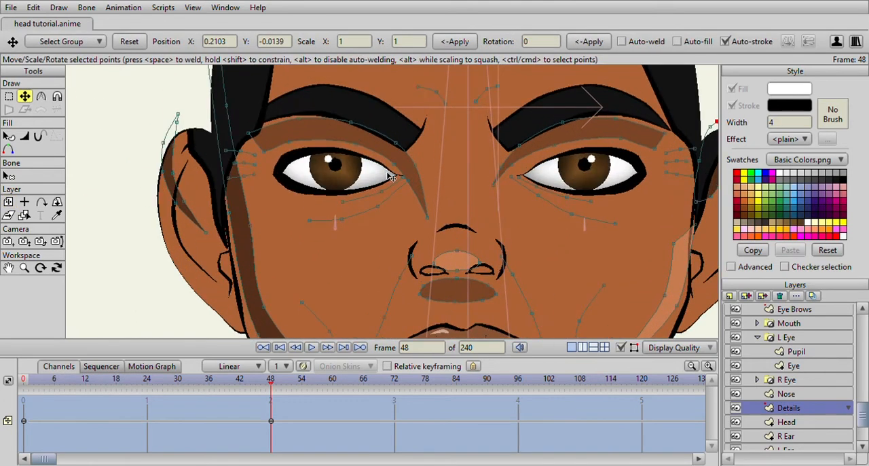
{"action": "left_click", "coordinate": [248, 135]}
{"action": "left_click_drag", "start_coordinate": [249, 135], "coordinate": [298, 120]}
{"action": "left_click_drag", "start_coordinate": [607, 142], "coordinate": [389, 89]}
{"action": "left_click_drag", "start_coordinate": [435, 105], "coordinate": [434, 103]}
{"action": "scroll", "coordinate": [367, 144], "scroll_direction": "down", "scroll_amount": 4}
{"action": "scroll", "coordinate": [343, 180], "scroll_direction": "up", "scroll_amount": 4}
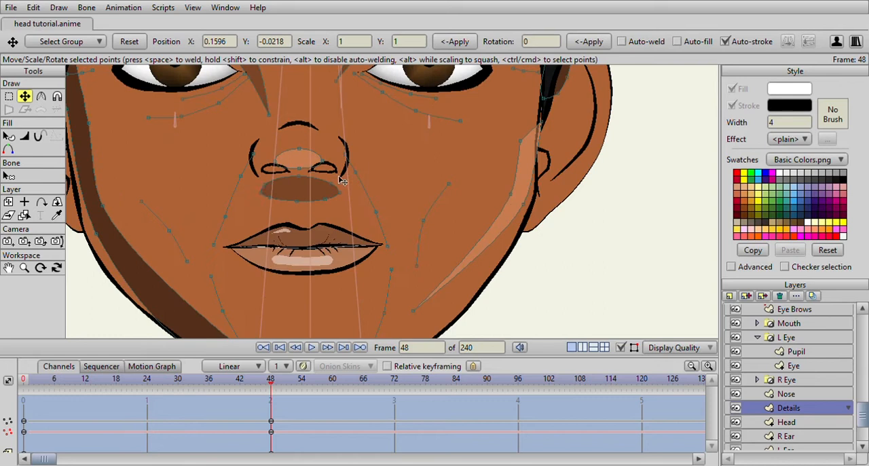
- Adjust the points of the smile lines running from the nose wings to the mouth corners at frame 48
{"action": "left_click", "coordinate": [239, 171]}
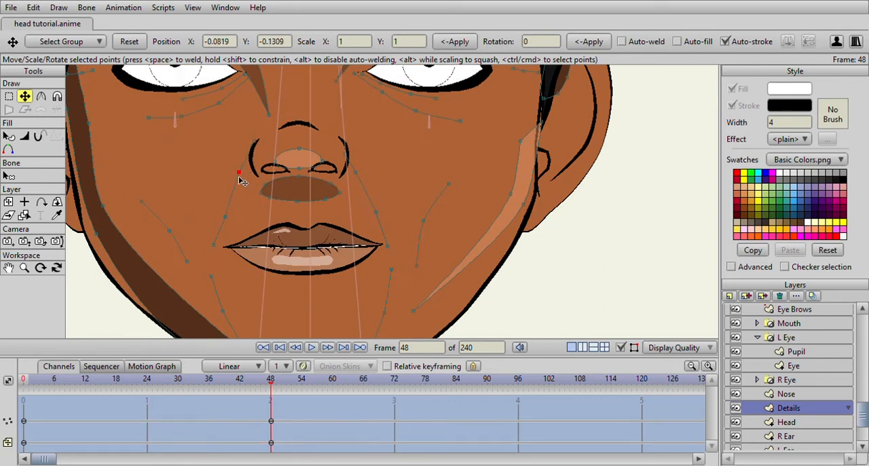
{"action": "left_click_drag", "start_coordinate": [345, 157], "coordinate": [343, 137]}
{"action": "left_click_drag", "start_coordinate": [362, 174], "coordinate": [361, 162]}
{"action": "left_click", "coordinate": [376, 209]}
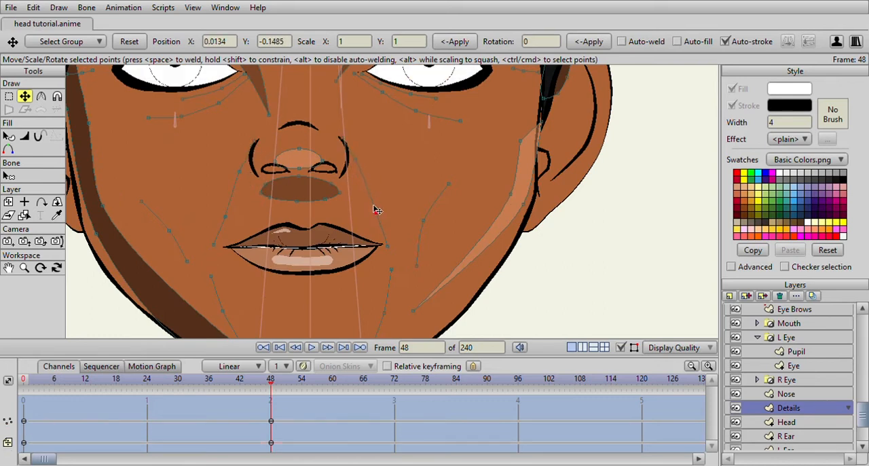
- Move the nose tip highlight and the shadow below the nose up to fit the raised nose
{"action": "left_click", "coordinate": [299, 155]}
{"action": "left_click_drag", "start_coordinate": [296, 160], "coordinate": [297, 138]}
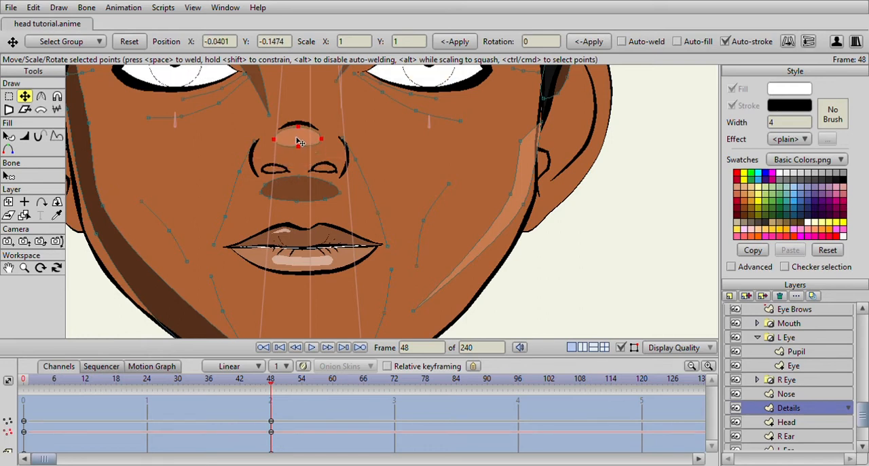
{"action": "left_click", "coordinate": [301, 194]}
{"action": "left_click_drag", "start_coordinate": [301, 195], "coordinate": [301, 179]}
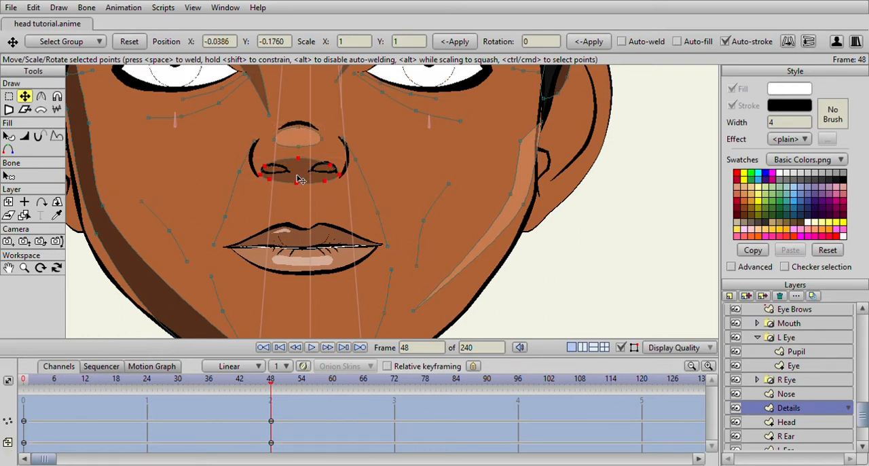
- Reshape the shadow below the nose by moving its lower points outward on both sides at frame 48
{"action": "left_click", "coordinate": [268, 179]}
{"action": "left_click_drag", "start_coordinate": [269, 182], "coordinate": [330, 160]}
{"action": "left_click_drag", "start_coordinate": [298, 183], "coordinate": [269, 184]}
{"action": "left_click_drag", "start_coordinate": [325, 181], "coordinate": [336, 184]}
{"action": "scroll", "coordinate": [336, 187], "scroll_direction": "down", "scroll_amount": 1}
{"action": "scroll", "coordinate": [342, 195], "scroll_direction": "up", "scroll_amount": 1}
{"action": "scroll", "coordinate": [351, 212], "scroll_direction": "down", "scroll_amount": 2}
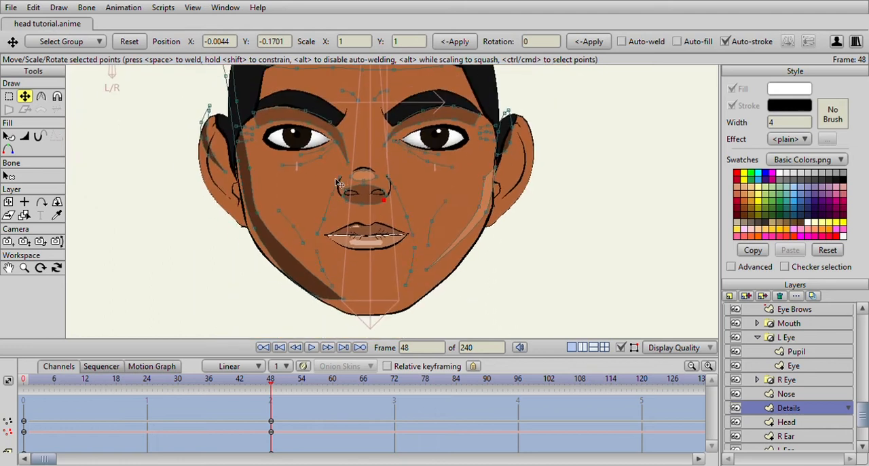
- Select the Eye layer of the L Eye group and scrub the timeline up to frame 48 to check the face
{"action": "left_click", "coordinate": [794, 366]}
{"action": "scroll", "coordinate": [360, 243], "scroll_direction": "up", "scroll_amount": 2}
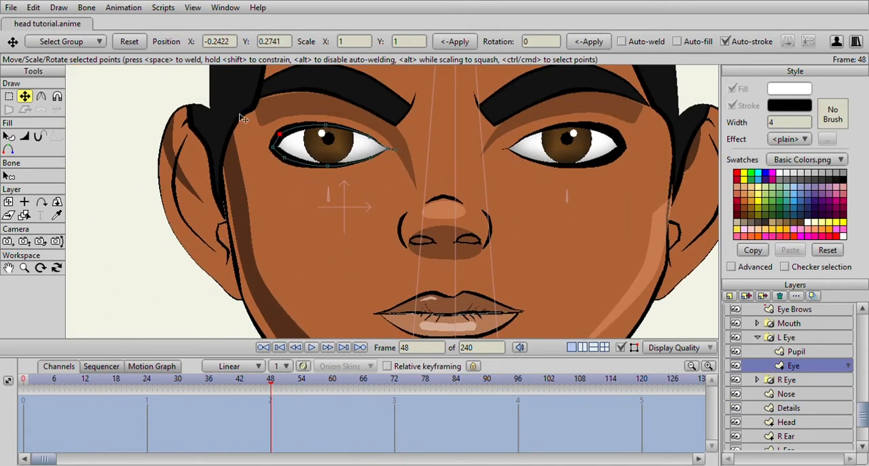
{"action": "left_click", "coordinate": [8, 202]}
{"action": "scroll", "coordinate": [296, 189], "scroll_direction": "down", "scroll_amount": 2}
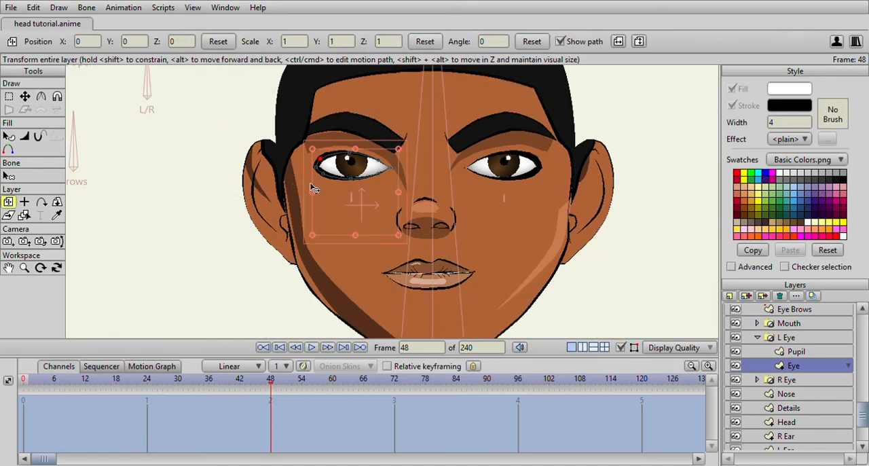
{"action": "scroll", "coordinate": [362, 196], "scroll_direction": "down", "scroll_amount": 3}
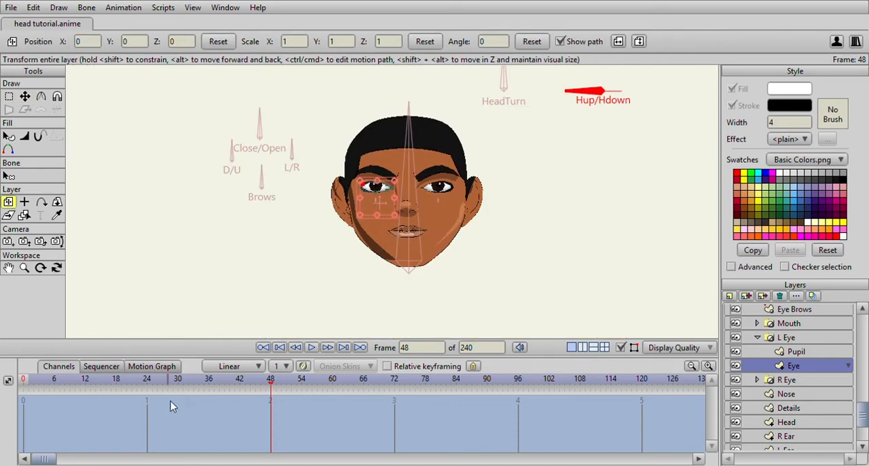
{"action": "left_click", "coordinate": [267, 384]}
{"action": "left_click_drag", "start_coordinate": [155, 385], "coordinate": [272, 381]}
{"action": "scroll", "coordinate": [272, 170], "scroll_direction": "up", "scroll_amount": 4}
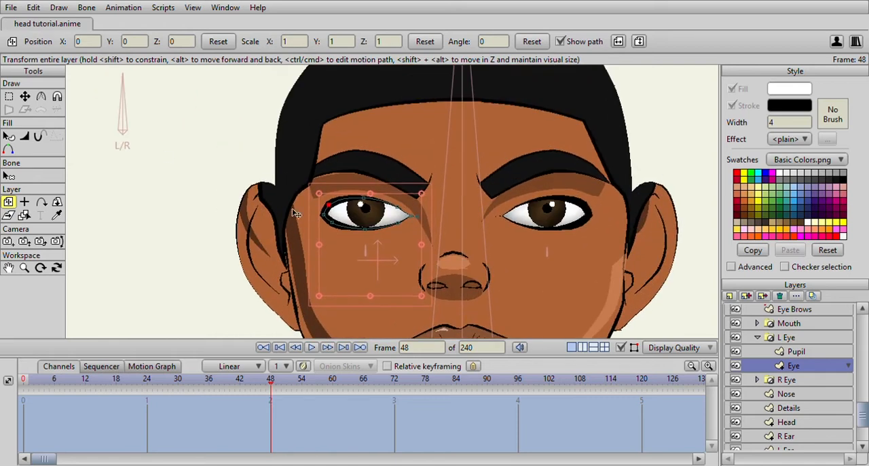
- Reshape the L Eye outline at frame 48 by raising its lower lid points and adjusting the upper lid points
{"action": "left_click", "coordinate": [24, 96]}
{"action": "scroll", "coordinate": [190, 152], "scroll_direction": "up", "scroll_amount": 2}
{"action": "left_click", "coordinate": [307, 231]}
{"action": "left_click_drag", "start_coordinate": [308, 230], "coordinate": [311, 224]}
{"action": "left_click_drag", "start_coordinate": [362, 244], "coordinate": [395, 229]}
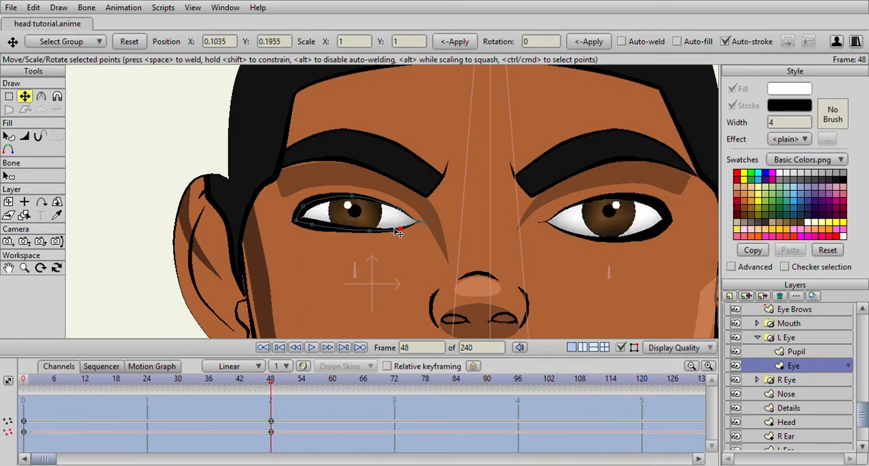
{"action": "left_click_drag", "start_coordinate": [311, 206], "coordinate": [361, 193]}
{"action": "left_click_drag", "start_coordinate": [406, 216], "coordinate": [405, 173]}
- Refine the outer corner and lower lid points of the L Eye outline at frame 48
{"action": "scroll", "coordinate": [411, 209], "scroll_direction": "down", "scroll_amount": 4}
{"action": "scroll", "coordinate": [275, 187], "scroll_direction": "up", "scroll_amount": 3}
{"action": "left_click_drag", "start_coordinate": [314, 167], "coordinate": [313, 172]}
{"action": "left_click_drag", "start_coordinate": [388, 171], "coordinate": [392, 178]}
{"action": "left_click_drag", "start_coordinate": [328, 174], "coordinate": [331, 178]}
{"action": "scroll", "coordinate": [364, 161], "scroll_direction": "down", "scroll_amount": 3}
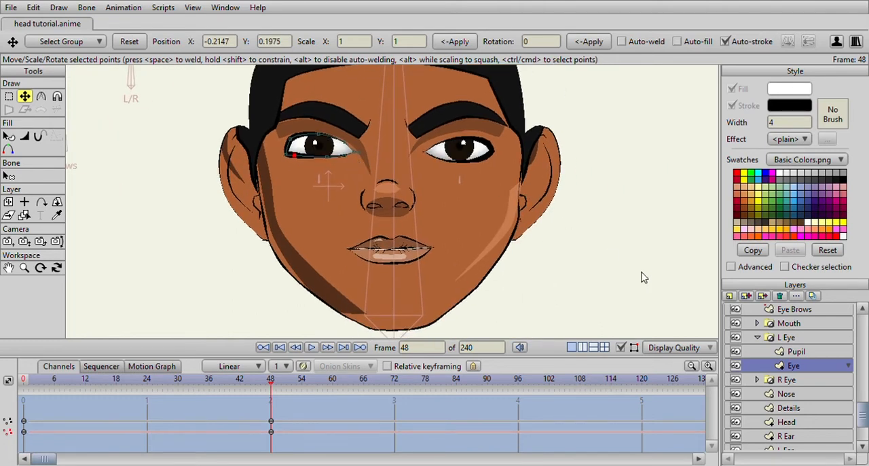
- Expand the R Eye group and raise the lower lid points of its Eye layer at frame 48
{"action": "left_click", "coordinate": [759, 380]}
{"action": "left_click", "coordinate": [793, 407]}
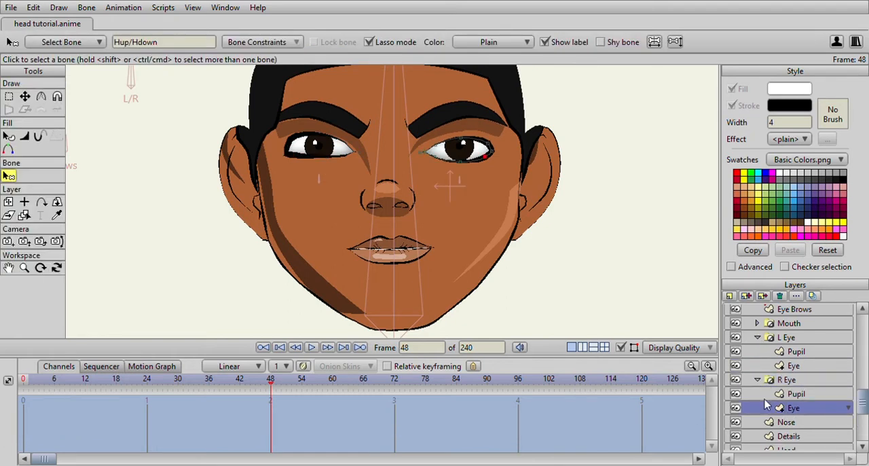
{"action": "scroll", "coordinate": [496, 188], "scroll_direction": "up", "scroll_amount": 3}
{"action": "left_click", "coordinate": [434, 155]}
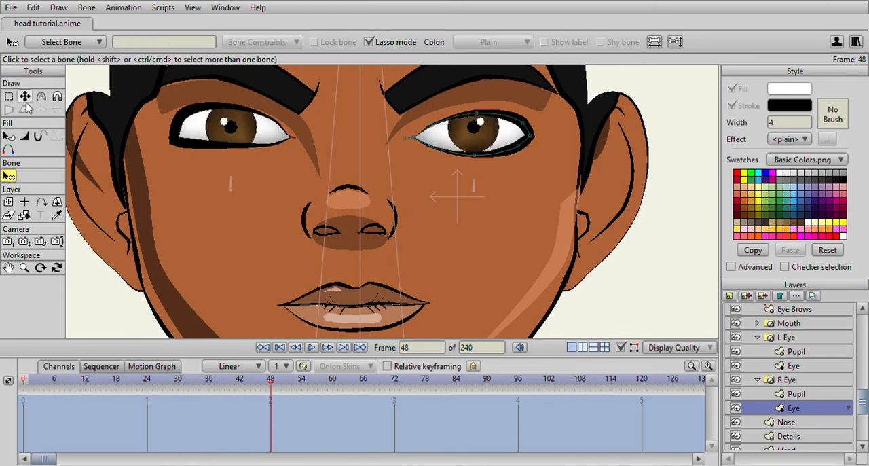
{"action": "left_click", "coordinate": [25, 97]}
{"action": "scroll", "coordinate": [369, 140], "scroll_direction": "up", "scroll_amount": 3}
{"action": "left_click_drag", "start_coordinate": [415, 134], "coordinate": [417, 131]}
{"action": "left_click_drag", "start_coordinate": [491, 156], "coordinate": [497, 142]}
{"action": "left_click_drag", "start_coordinate": [556, 157], "coordinate": [476, 151]}
{"action": "left_click_drag", "start_coordinate": [407, 164], "coordinate": [407, 159]}
- Adjust the upper lid and outer corner points of the R Eye outline to match the other eye
{"action": "left_click_drag", "start_coordinate": [325, 124], "coordinate": [320, 114]}
{"action": "left_click_drag", "start_coordinate": [406, 104], "coordinate": [406, 94]}
{"action": "left_click_drag", "start_coordinate": [478, 114], "coordinate": [480, 104]}
{"action": "left_click_drag", "start_coordinate": [504, 148], "coordinate": [500, 141]}
{"action": "scroll", "coordinate": [494, 160], "scroll_direction": "down", "scroll_amount": 6}
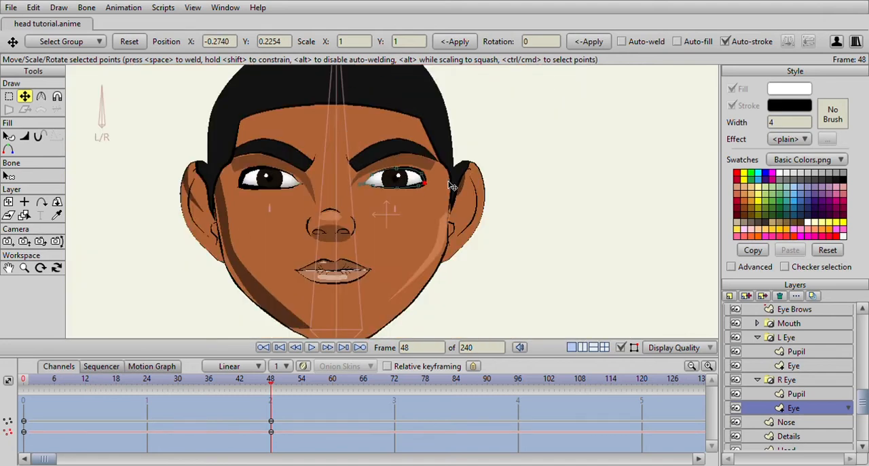
{"action": "scroll", "coordinate": [451, 185], "scroll_direction": "up", "scroll_amount": 2}
{"action": "left_click_drag", "start_coordinate": [434, 161], "coordinate": [431, 156]}
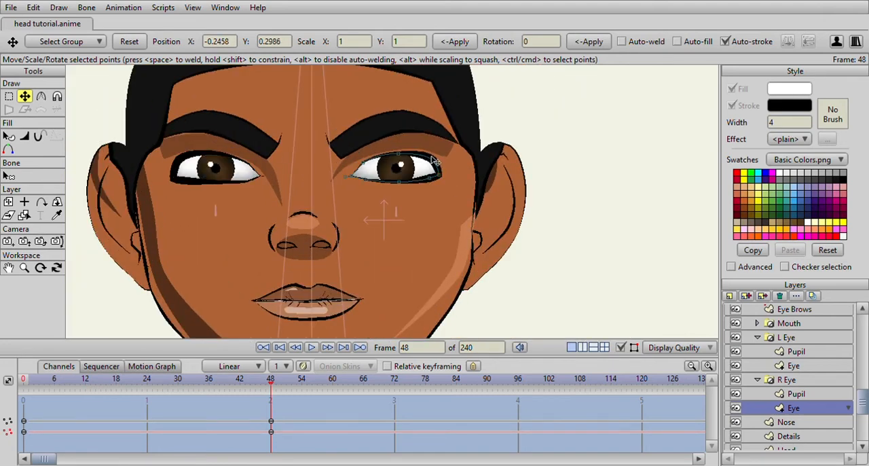
- Scrub the timeline around frame 48 to check the reshaped eyes against the whole head
{"action": "scroll", "coordinate": [431, 173], "scroll_direction": "down", "scroll_amount": 5}
{"action": "scroll", "coordinate": [391, 193], "scroll_direction": "up", "scroll_amount": 3}
{"action": "scroll", "coordinate": [299, 199], "scroll_direction": "up", "scroll_amount": 1}
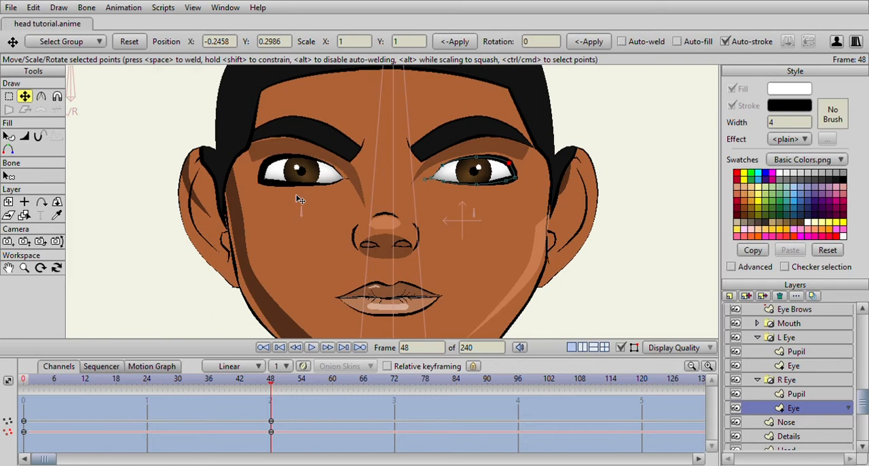
{"action": "scroll", "coordinate": [491, 201], "scroll_direction": "down", "scroll_amount": 2}
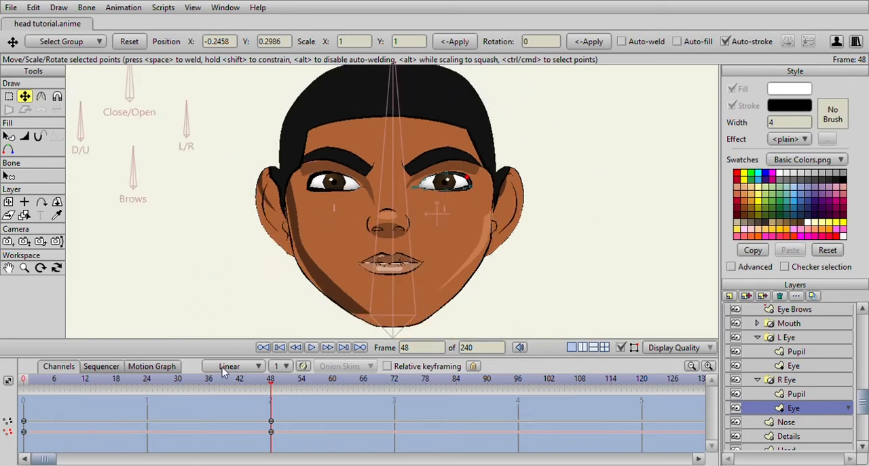
{"action": "mouse_move", "coordinate": [264, 382]}
{"action": "left_mouse_down"}
{"action": "mouse_move", "coordinate": [25, 380]}
{"action": "mouse_move", "coordinate": [297, 380]}
{"action": "mouse_move", "coordinate": [20, 382]}
{"action": "mouse_move", "coordinate": [272, 381]}
{"action": "left_mouse_up"}
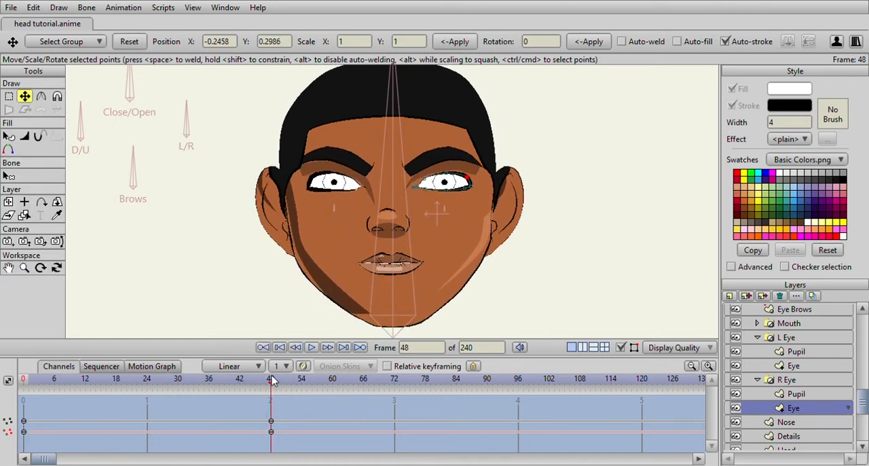
{"action": "scroll", "coordinate": [364, 235], "scroll_direction": "down", "scroll_amount": 2}
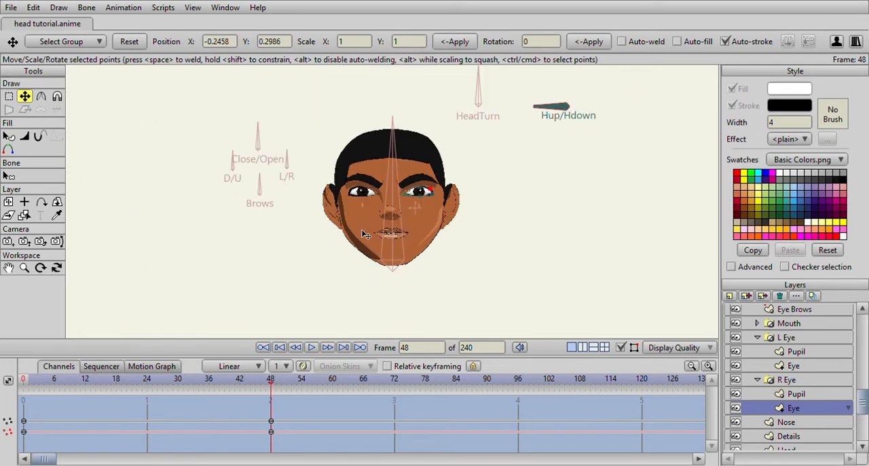
- Adjust the Hair layer's forehead corner and sideburn points on the L Eye side at frame 48
{"action": "scroll", "coordinate": [770, 387], "scroll_direction": "up", "scroll_amount": 3}
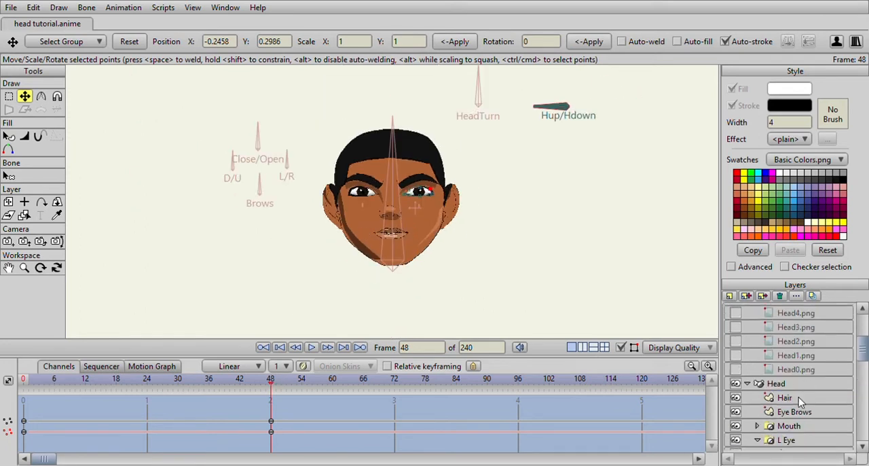
{"action": "left_click", "coordinate": [787, 398]}
{"action": "scroll", "coordinate": [224, 110], "scroll_direction": "up", "scroll_amount": 3}
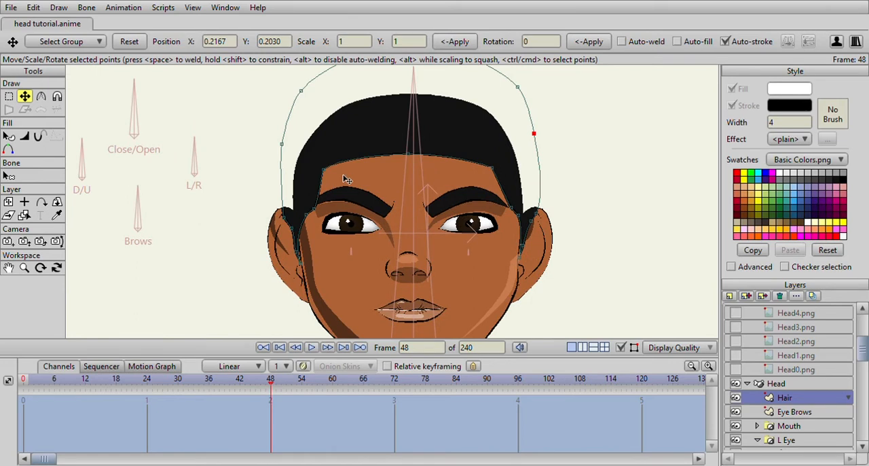
{"action": "left_click_drag", "start_coordinate": [325, 169], "coordinate": [328, 163]}
{"action": "left_click_drag", "start_coordinate": [310, 221], "coordinate": [305, 217]}
{"action": "left_click", "coordinate": [304, 261]}
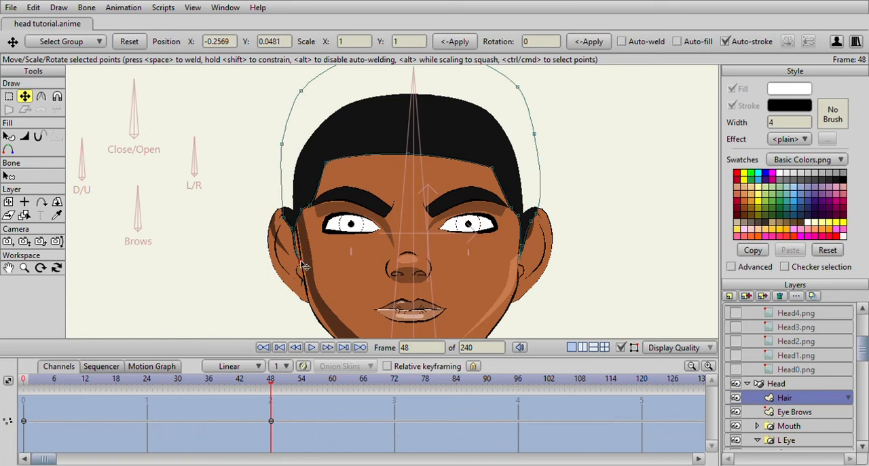
{"action": "left_click_drag", "start_coordinate": [305, 259], "coordinate": [305, 258]}
{"action": "mouse_move", "coordinate": [303, 217]}
{"action": "left_mouse_down"}
{"action": "mouse_move", "coordinate": [298, 249]}
{"action": "mouse_move", "coordinate": [289, 207]}
{"action": "left_mouse_up"}
{"action": "left_click", "coordinate": [296, 253]}
- Adjust the Hair layer's forehead corner and sideburn points on the R Eye side at frame 48
{"action": "scroll", "coordinate": [498, 228], "scroll_direction": "up", "scroll_amount": 3}
{"action": "left_click_drag", "start_coordinate": [546, 275], "coordinate": [379, 223]}
{"action": "left_click_drag", "start_coordinate": [451, 245], "coordinate": [461, 179]}
{"action": "left_click_drag", "start_coordinate": [481, 171], "coordinate": [459, 183]}
{"action": "left_click_drag", "start_coordinate": [473, 167], "coordinate": [477, 205]}
{"action": "left_click", "coordinate": [465, 203]}
{"action": "scroll", "coordinate": [445, 273], "scroll_direction": "down", "scroll_amount": 5}
{"action": "scroll", "coordinate": [389, 253], "scroll_direction": "up", "scroll_amount": 3}
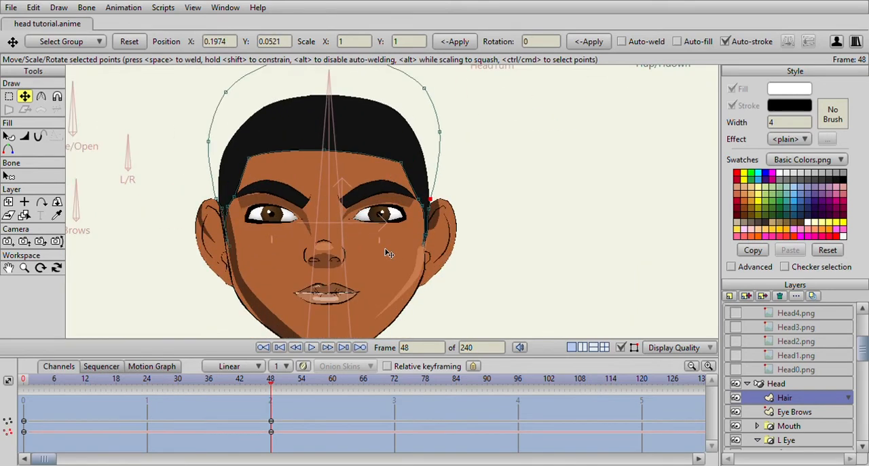
- Reshape the cheek highlight's edge points on the Details layer to follow the jaw on the R Eye side
{"action": "left_click_drag", "start_coordinate": [423, 259], "coordinate": [471, 156]}
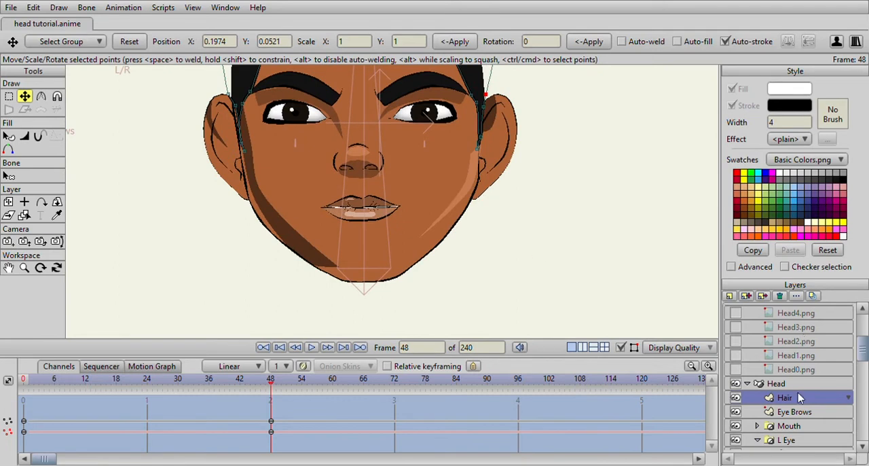
{"action": "scroll", "coordinate": [798, 398], "scroll_direction": "down", "scroll_amount": 1}
{"action": "scroll", "coordinate": [795, 422], "scroll_direction": "down", "scroll_amount": 3}
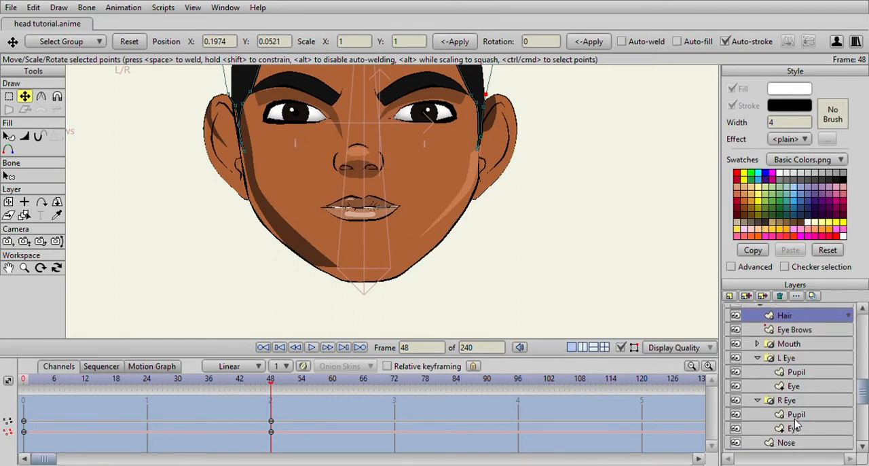
{"action": "scroll", "coordinate": [791, 408], "scroll_direction": "down", "scroll_amount": 1}
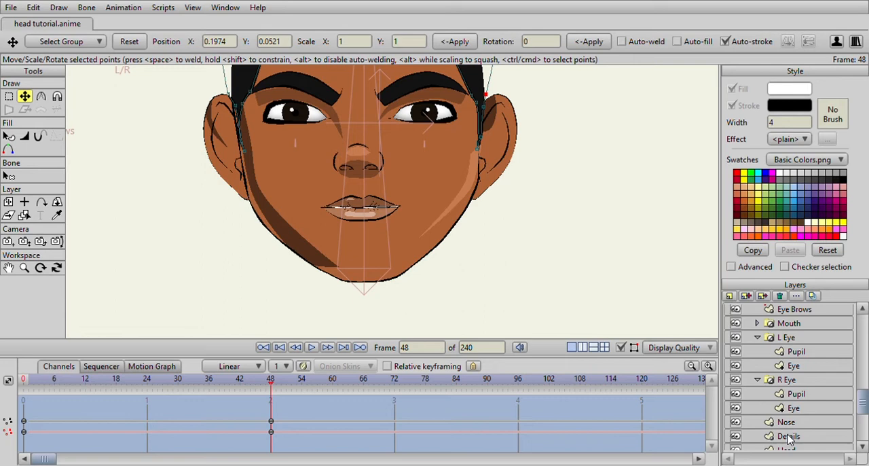
{"action": "left_click", "coordinate": [789, 436]}
{"action": "scroll", "coordinate": [448, 210], "scroll_direction": "up", "scroll_amount": 2}
{"action": "left_click_drag", "start_coordinate": [422, 234], "coordinate": [431, 249]}
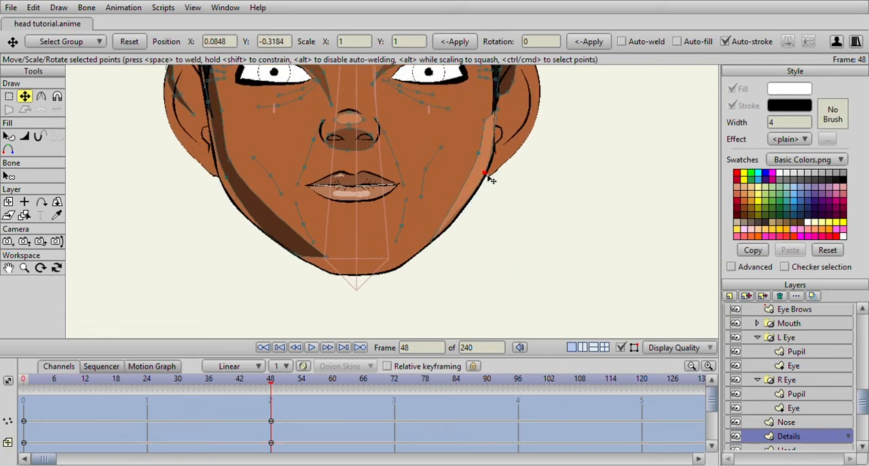
{"action": "left_click", "coordinate": [480, 184]}
{"action": "left_click_drag", "start_coordinate": [482, 186], "coordinate": [484, 186]}
{"action": "left_click_drag", "start_coordinate": [496, 115], "coordinate": [483, 158]}
- Adjust the face shadow's edge points on the Details layer along the L Eye side of the jaw
{"action": "left_click_drag", "start_coordinate": [329, 191], "coordinate": [407, 183]}
{"action": "left_click_drag", "start_coordinate": [403, 244], "coordinate": [367, 243]}
{"action": "left_click_drag", "start_coordinate": [304, 164], "coordinate": [309, 223]}
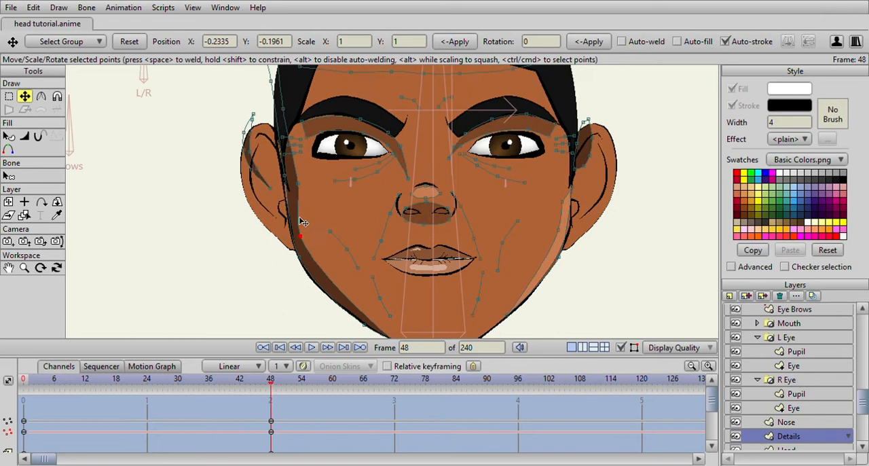
{"action": "left_click_drag", "start_coordinate": [301, 182], "coordinate": [296, 189]}
- Scrub the timeline past frame 48 to check the adjusted facial details against the whole head
{"action": "scroll", "coordinate": [352, 184], "scroll_direction": "down", "scroll_amount": 7}
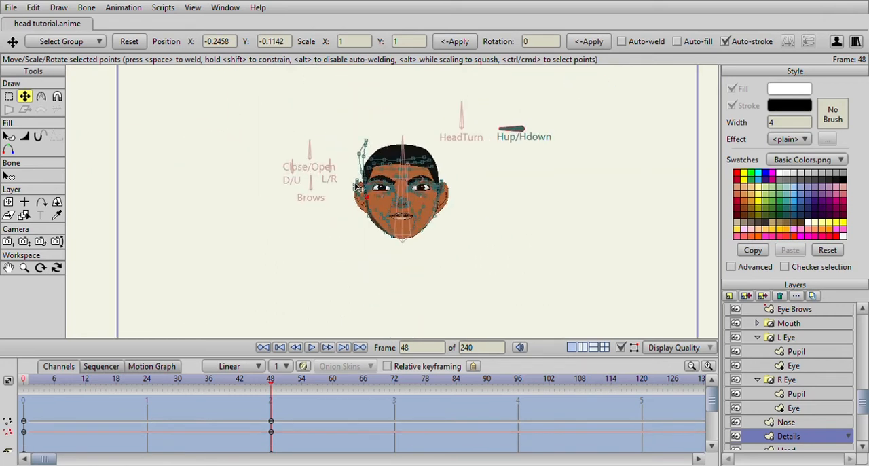
{"action": "scroll", "coordinate": [353, 185], "scroll_direction": "up", "scroll_amount": 4}
{"action": "mouse_move", "coordinate": [271, 387]}
{"action": "left_mouse_down"}
{"action": "mouse_move", "coordinate": [54, 384]}
{"action": "mouse_move", "coordinate": [286, 389]}
{"action": "left_mouse_up"}
{"action": "scroll", "coordinate": [475, 190], "scroll_direction": "down", "scroll_amount": 3}
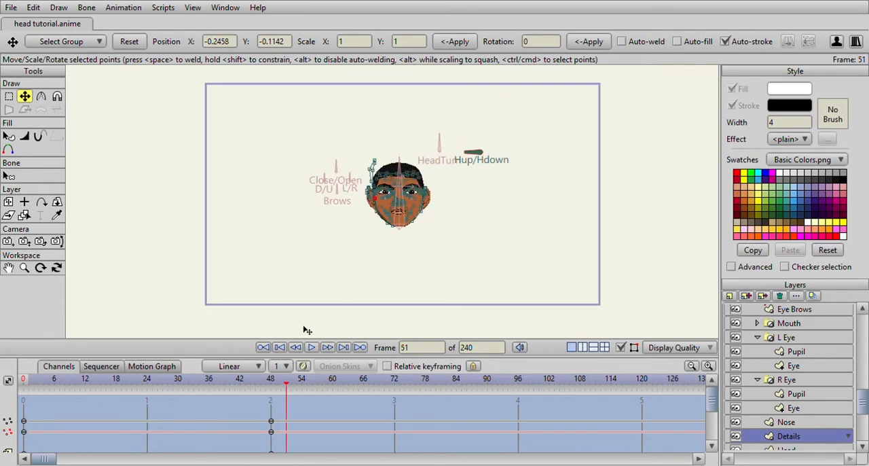
{"action": "left_click", "coordinate": [271, 379]}
{"action": "key", "text": "ctrl+z"}
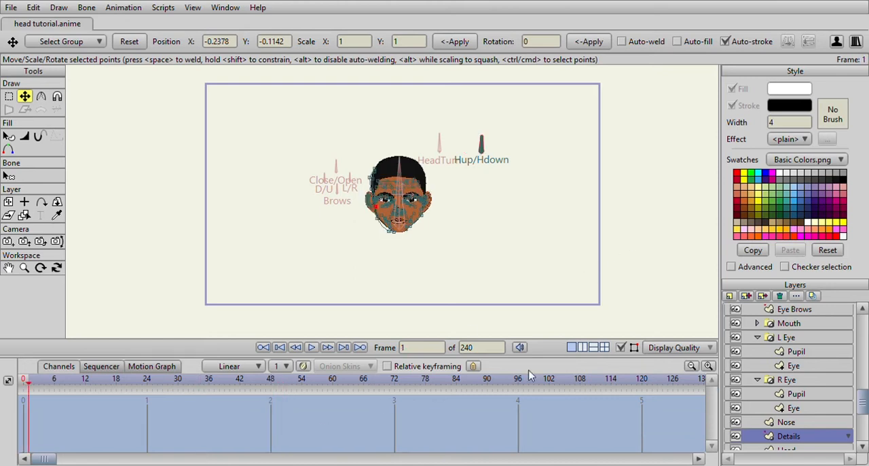
- Show the Head6.png reference and go to frame 48 on the Head bone layer
{"action": "scroll", "coordinate": [827, 373], "scroll_direction": "up", "scroll_amount": 5}
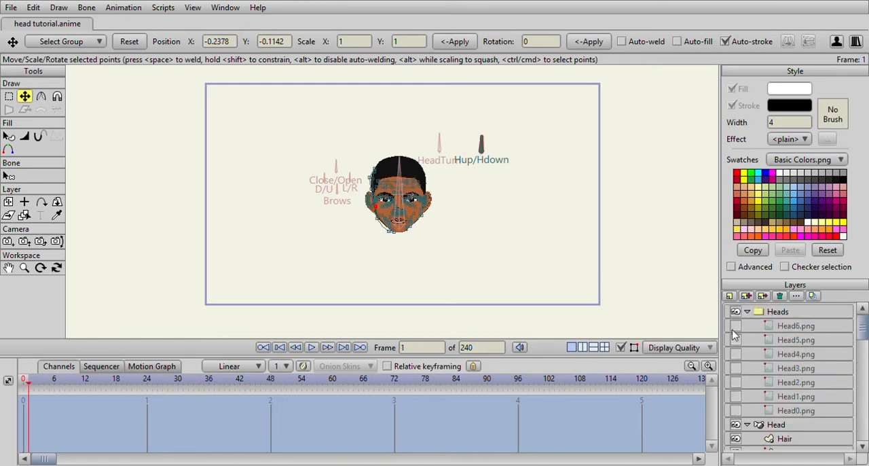
{"action": "left_click", "coordinate": [735, 326]}
{"action": "scroll", "coordinate": [456, 267], "scroll_direction": "up", "scroll_amount": 4}
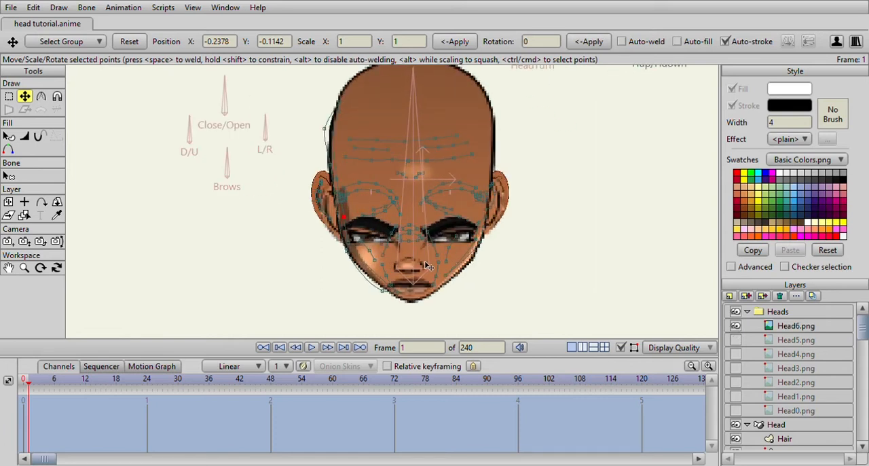
{"action": "left_click", "coordinate": [775, 424]}
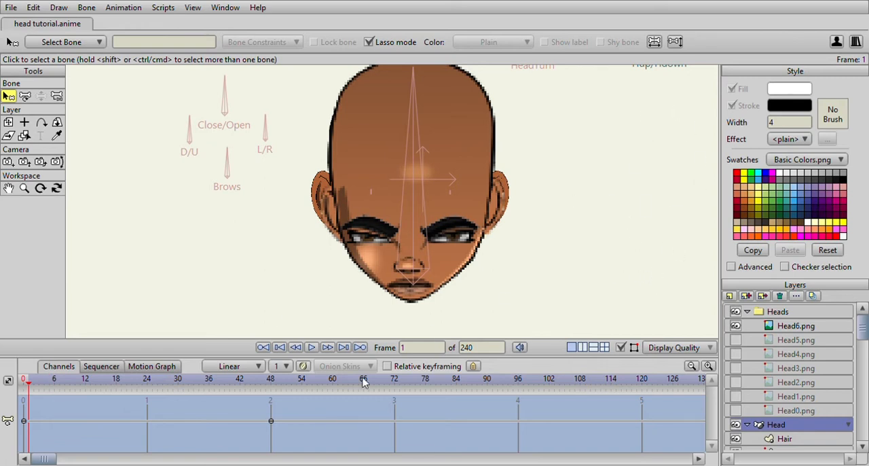
{"action": "left_click_drag", "start_coordinate": [28, 382], "coordinate": [277, 398]}
- Move the Head shape's chin and R Eye side jaw points onto the Head6.png reference outline at frame 48
{"action": "scroll", "coordinate": [751, 361], "scroll_direction": "down", "scroll_amount": 3}
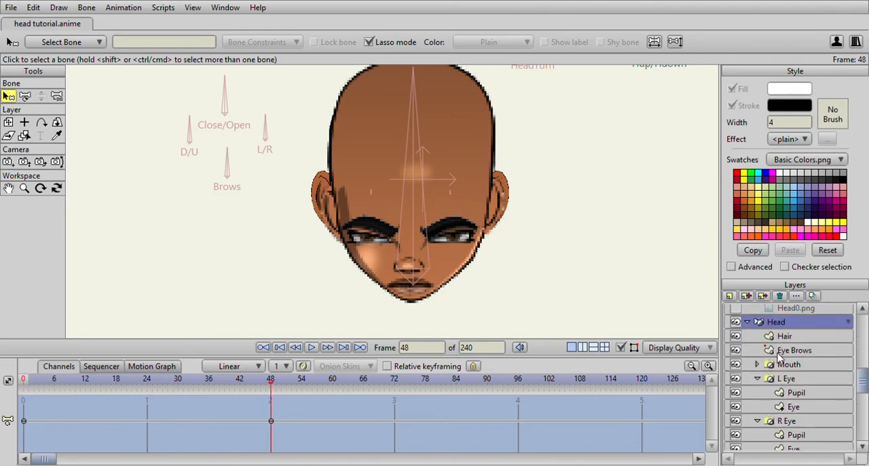
{"action": "scroll", "coordinate": [794, 329], "scroll_direction": "down", "scroll_amount": 2}
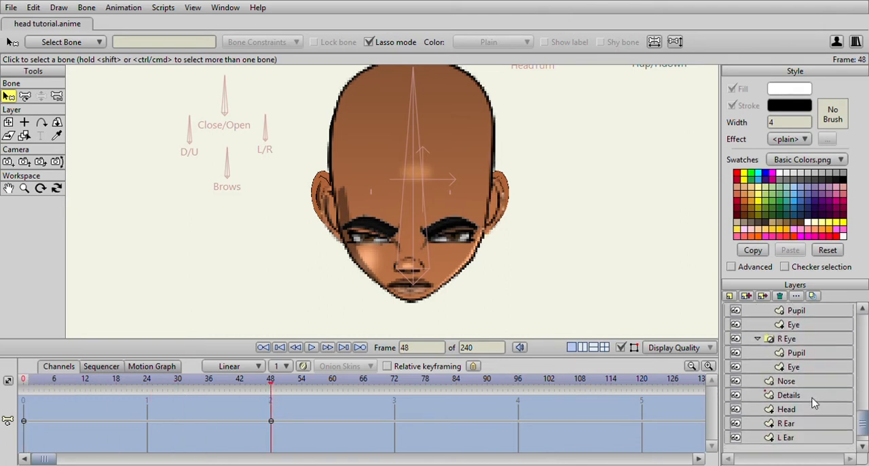
{"action": "left_click", "coordinate": [808, 411]}
{"action": "left_click", "coordinate": [24, 97]}
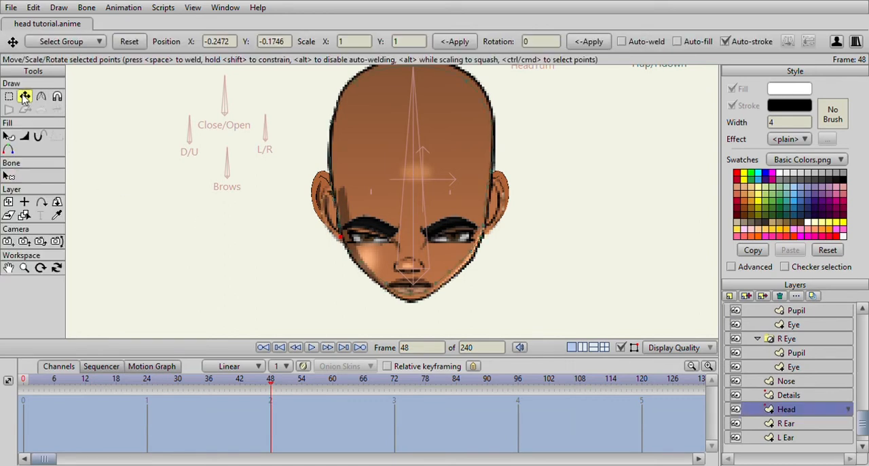
{"action": "left_click_drag", "start_coordinate": [355, 236], "coordinate": [330, 174]}
{"action": "scroll", "coordinate": [329, 175], "scroll_direction": "up", "scroll_amount": 5}
{"action": "left_click_drag", "start_coordinate": [373, 264], "coordinate": [350, 221]}
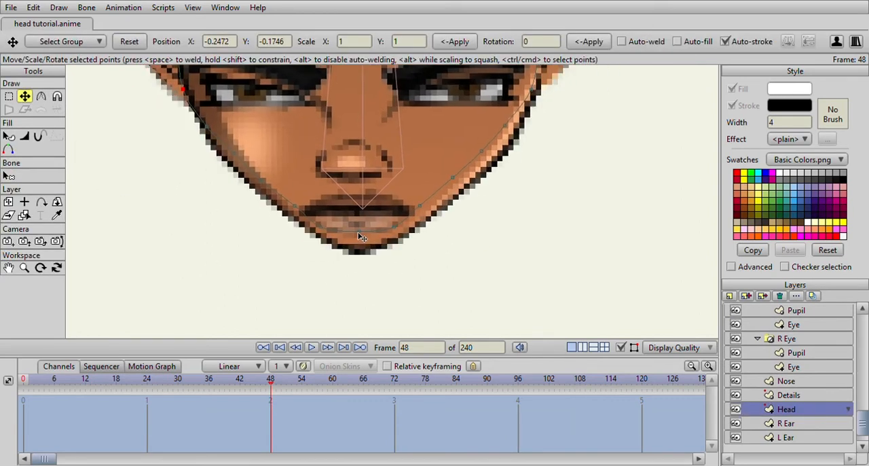
{"action": "left_click", "coordinate": [359, 232]}
{"action": "left_click_drag", "start_coordinate": [360, 257], "coordinate": [361, 258]}
{"action": "left_click_drag", "start_coordinate": [389, 230], "coordinate": [395, 240]}
{"action": "left_click_drag", "start_coordinate": [415, 209], "coordinate": [425, 218]}
{"action": "left_click_drag", "start_coordinate": [450, 180], "coordinate": [450, 267]}
{"action": "left_click_drag", "start_coordinate": [470, 225], "coordinate": [507, 207]}
- Fit the Head shape's jaw and temple points on the L Eye side to the Head6.png outline
{"action": "left_click_drag", "start_coordinate": [312, 317], "coordinate": [387, 256]}
{"action": "left_click_drag", "start_coordinate": [353, 225], "coordinate": [346, 231]}
{"action": "left_click_drag", "start_coordinate": [326, 200], "coordinate": [294, 174]}
{"action": "left_click_drag", "start_coordinate": [293, 153], "coordinate": [297, 189]}
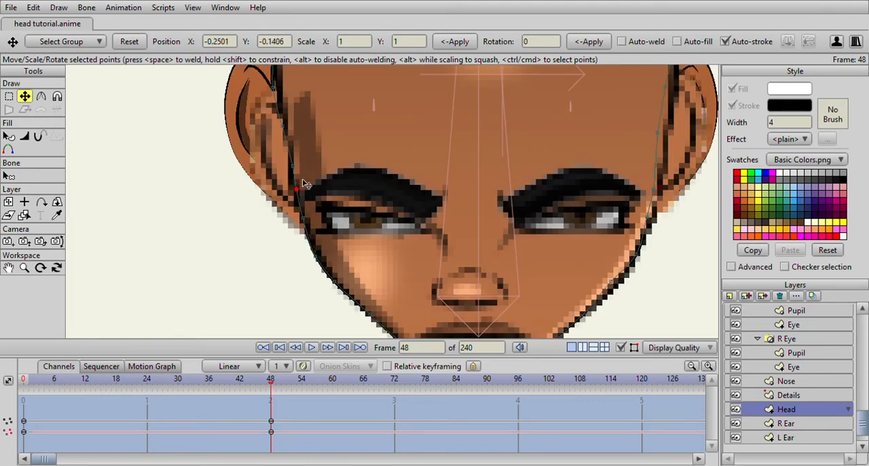
{"action": "left_click_drag", "start_coordinate": [262, 116], "coordinate": [277, 251]}
{"action": "left_click_drag", "start_coordinate": [287, 224], "coordinate": [292, 224]}
{"action": "left_click_drag", "start_coordinate": [291, 94], "coordinate": [298, 231]}
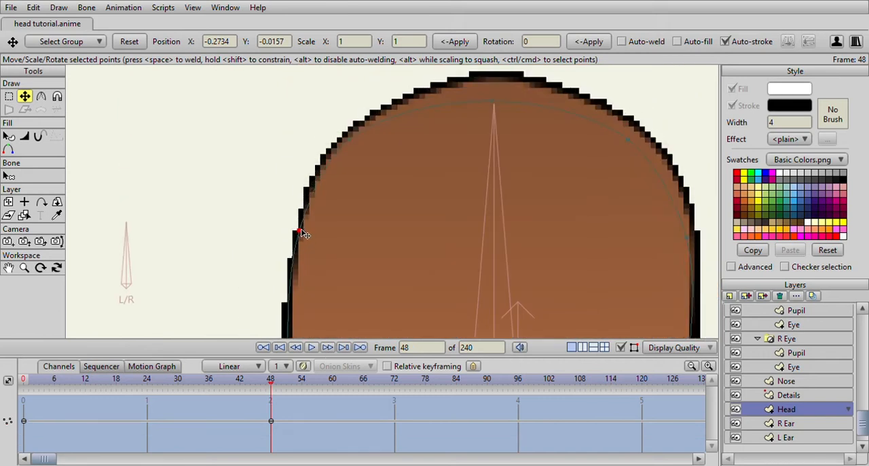
- Raise the Head shape's crown point and adjust the neighbouring points to match the reference's skull outline
{"action": "left_click_drag", "start_coordinate": [430, 122], "coordinate": [406, 214]}
{"action": "left_click_drag", "start_coordinate": [462, 194], "coordinate": [462, 164]}
{"action": "left_click_drag", "start_coordinate": [330, 235], "coordinate": [338, 176]}
{"action": "left_click_drag", "start_coordinate": [288, 256], "coordinate": [280, 252]}
- Fit the Head shape's outline points on the R Eye side, from the skull to the cheek, to the reference
{"action": "left_click_drag", "start_coordinate": [558, 219], "coordinate": [299, 155]}
{"action": "left_click_drag", "start_coordinate": [350, 106], "coordinate": [356, 197]}
{"action": "left_click_drag", "start_coordinate": [353, 273], "coordinate": [319, 185]}
{"action": "left_click_drag", "start_coordinate": [366, 210], "coordinate": [376, 210]}
{"action": "left_click_drag", "start_coordinate": [390, 317], "coordinate": [372, 222]}
{"action": "left_click_drag", "start_coordinate": [349, 251], "coordinate": [349, 247]}
{"action": "left_click_drag", "start_coordinate": [352, 322], "coordinate": [330, 252]}
{"action": "left_click_drag", "start_coordinate": [338, 207], "coordinate": [343, 208]}
{"action": "left_click_drag", "start_coordinate": [380, 254], "coordinate": [383, 187]}
{"action": "left_click_drag", "start_coordinate": [334, 216], "coordinate": [338, 216]}
{"action": "left_click_drag", "start_coordinate": [334, 249], "coordinate": [333, 267]}
- Hide the Head6.png reference and scrub the timeline around frame 48 to check the head shape
{"action": "scroll", "coordinate": [330, 292], "scroll_direction": "down", "scroll_amount": 5}
{"action": "scroll", "coordinate": [332, 266], "scroll_direction": "up", "scroll_amount": 3}
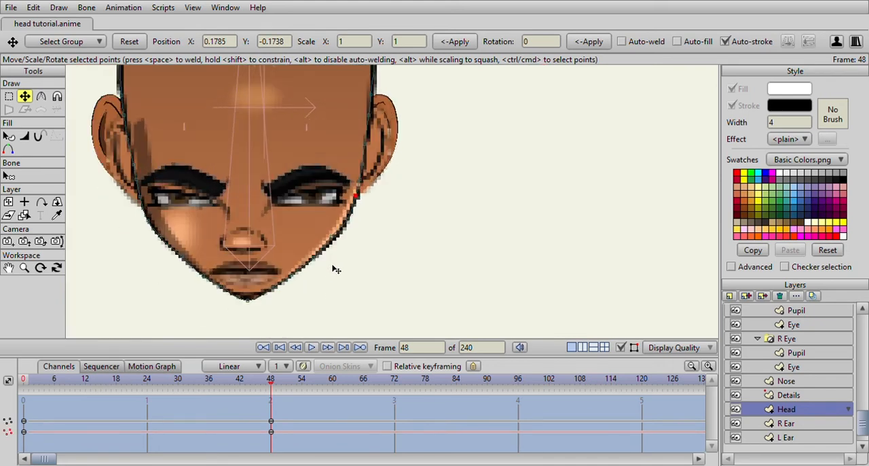
{"action": "scroll", "coordinate": [769, 341], "scroll_direction": "up", "scroll_amount": 5}
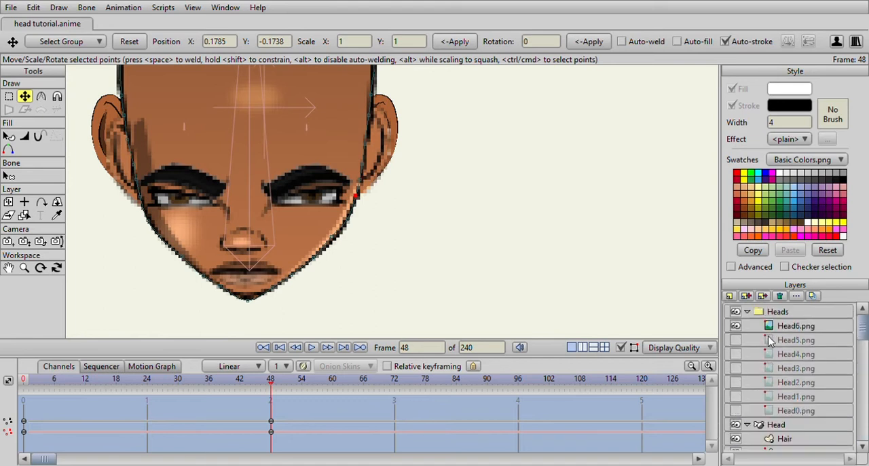
{"action": "left_click", "coordinate": [735, 326]}
{"action": "scroll", "coordinate": [382, 245], "scroll_direction": "down", "scroll_amount": 5}
{"action": "left_click_drag", "start_coordinate": [271, 380], "coordinate": [269, 443]}
{"action": "scroll", "coordinate": [331, 260], "scroll_direction": "up", "scroll_amount": 8}
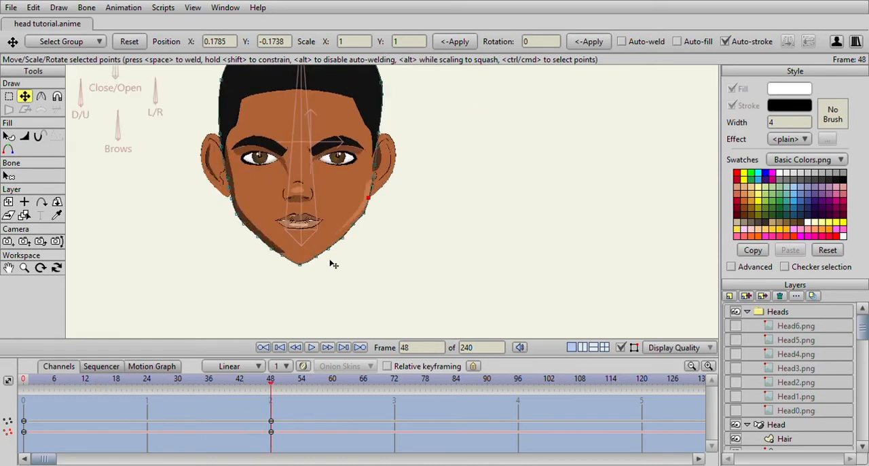
- Round out the Head shape's chin and smooth the jaw points on both sides at frame 48
{"action": "left_click_drag", "start_coordinate": [306, 253], "coordinate": [310, 254]}
{"action": "left_click_drag", "start_coordinate": [243, 278], "coordinate": [297, 227]}
{"action": "left_click_drag", "start_coordinate": [196, 268], "coordinate": [207, 282]}
{"action": "left_click_drag", "start_coordinate": [280, 273], "coordinate": [279, 278]}
{"action": "left_click_drag", "start_coordinate": [369, 209], "coordinate": [365, 208]}
{"action": "left_click_drag", "start_coordinate": [341, 234], "coordinate": [337, 235]}
{"action": "left_click_drag", "start_coordinate": [382, 190], "coordinate": [382, 245]}
{"action": "scroll", "coordinate": [306, 274], "scroll_direction": "down", "scroll_amount": 5}
{"action": "left_click_drag", "start_coordinate": [263, 273], "coordinate": [300, 271]}
{"action": "scroll", "coordinate": [300, 272], "scroll_direction": "up", "scroll_amount": 2}
{"action": "key", "text": "Return"}
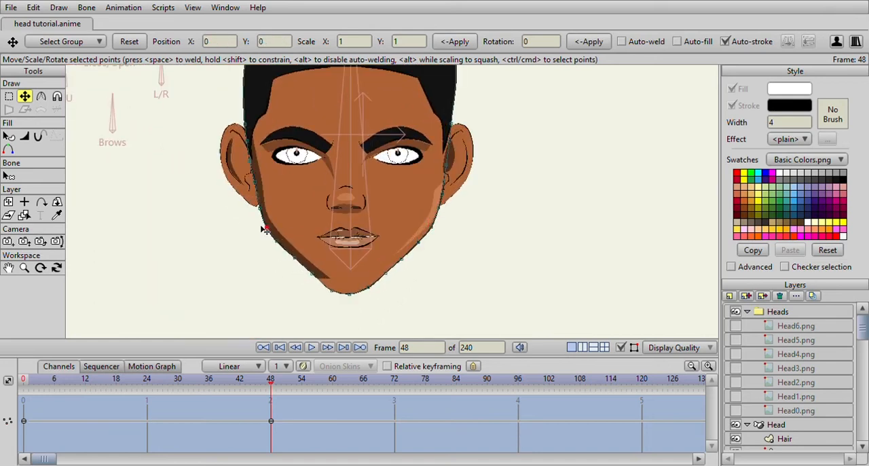
{"action": "left_click_drag", "start_coordinate": [294, 178], "coordinate": [310, 226]}
- Scrub the timeline from frame 48 to check the smoothed chin and jaw on the whole head
{"action": "scroll", "coordinate": [310, 226], "scroll_direction": "down", "scroll_amount": 5}
{"action": "scroll", "coordinate": [310, 226], "scroll_direction": "up", "scroll_amount": 6}
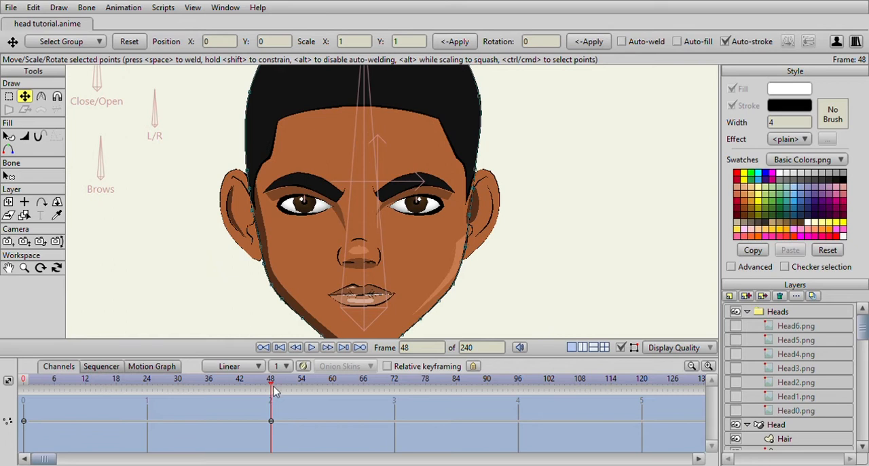
{"action": "scroll", "coordinate": [322, 336], "scroll_direction": "down", "scroll_amount": 4}
{"action": "left_click_drag", "start_coordinate": [269, 384], "coordinate": [265, 440]}
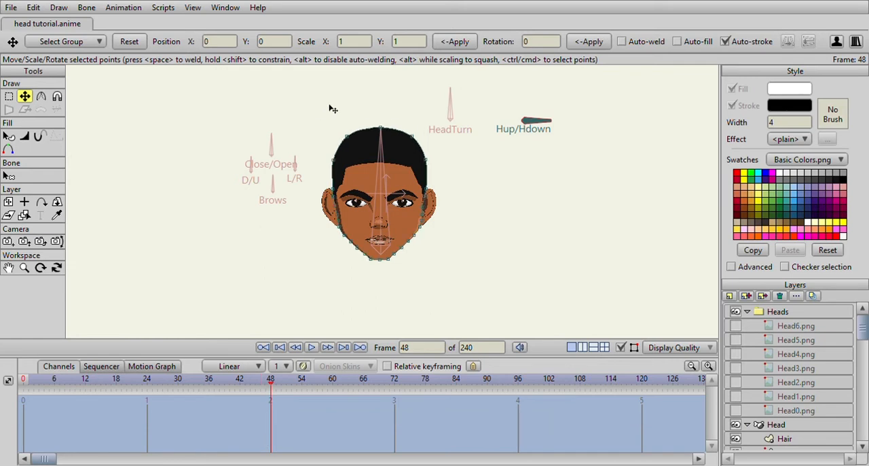
- Move the Eye Brows and L Eye layers down onto the Head6.png reference's features, with L Eye at Y -0.2293
{"action": "left_click", "coordinate": [736, 325]}
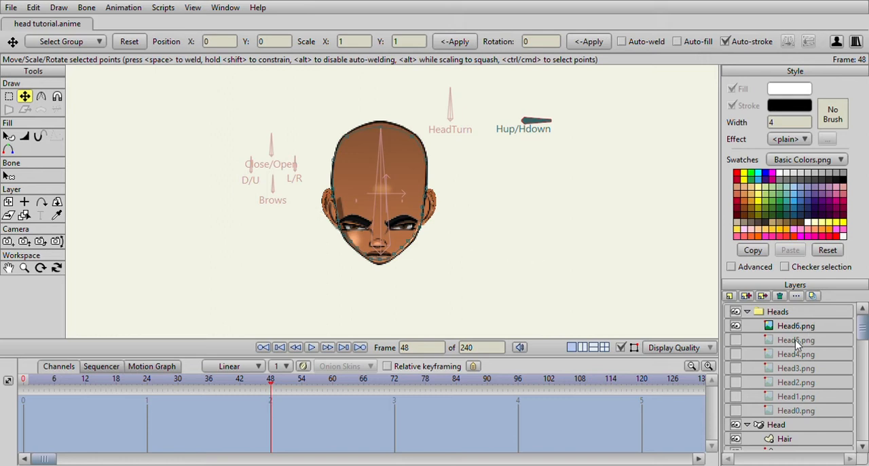
{"action": "scroll", "coordinate": [792, 375], "scroll_direction": "down", "scroll_amount": 2}
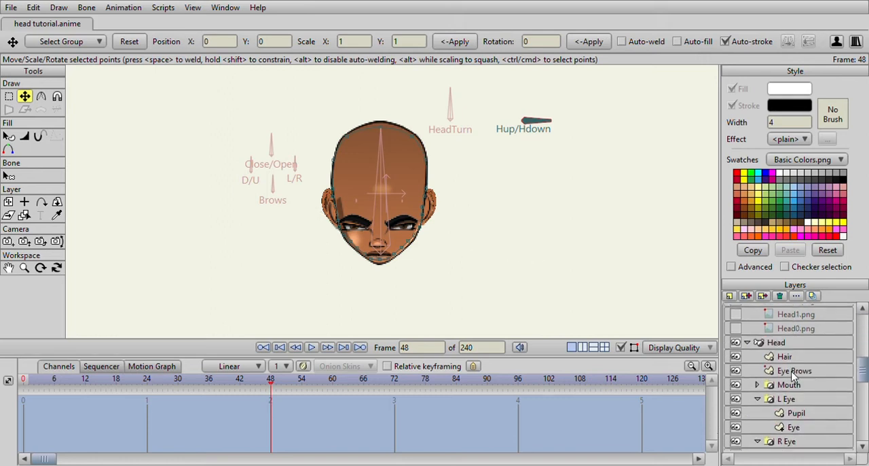
{"action": "left_click", "coordinate": [793, 373]}
{"action": "scroll", "coordinate": [325, 183], "scroll_direction": "up", "scroll_amount": 4}
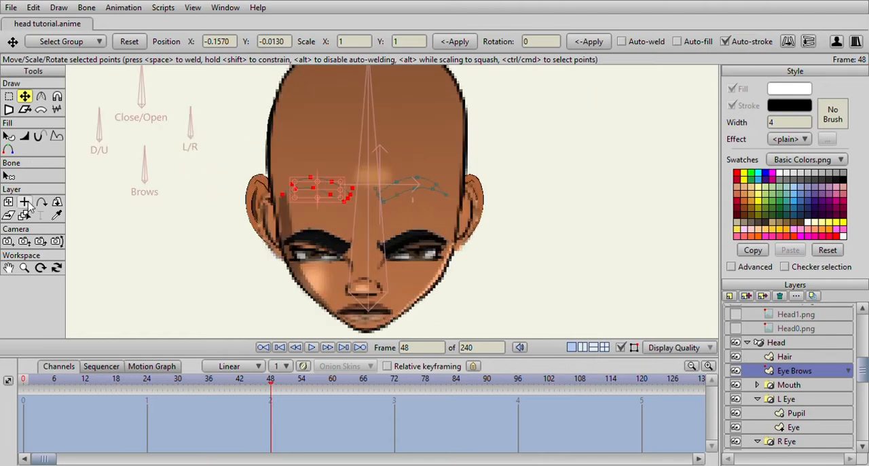
{"action": "left_click", "coordinate": [8, 201]}
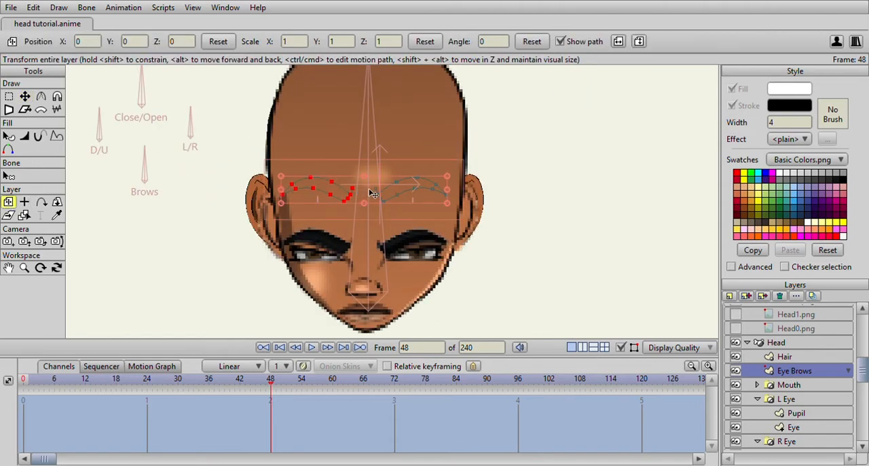
{"action": "left_click_drag", "start_coordinate": [373, 194], "coordinate": [372, 243]}
{"action": "left_click", "coordinate": [813, 399]}
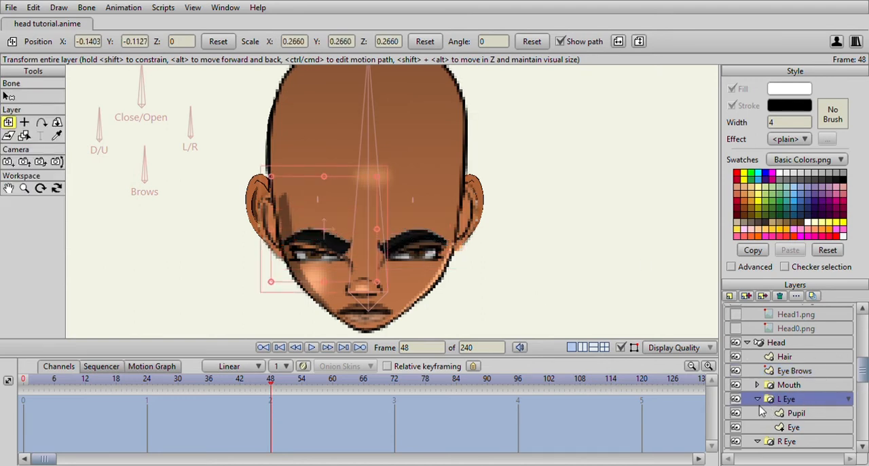
{"action": "left_click_drag", "start_coordinate": [339, 213], "coordinate": [339, 259]}
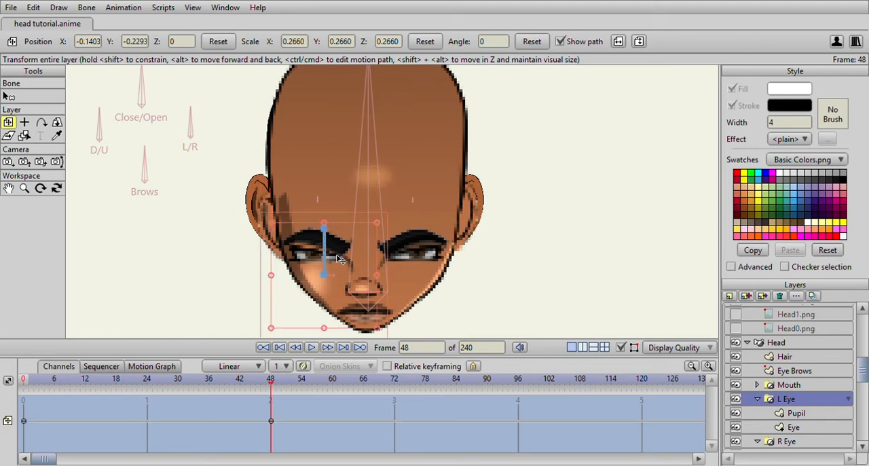
- Make the Head6.png reference semi-transparent and return to frame 48 of the Head layer's bone action
{"action": "scroll", "coordinate": [781, 374], "scroll_direction": "up", "scroll_amount": 3}
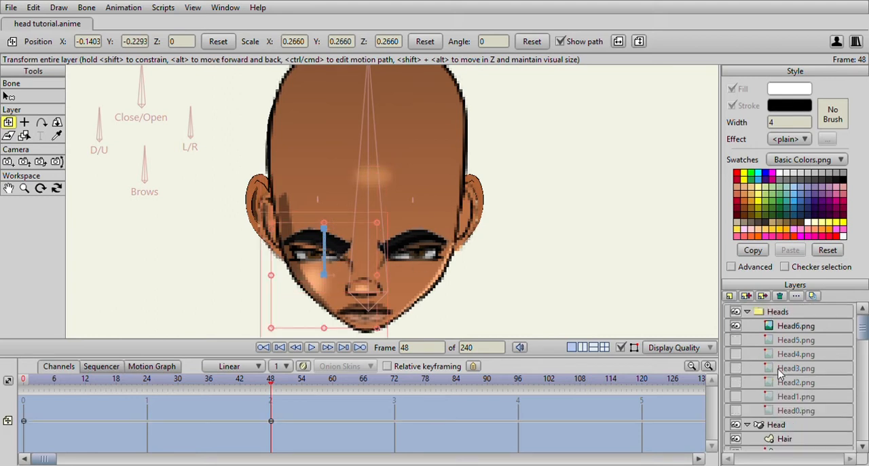
{"action": "left_click", "coordinate": [781, 328]}
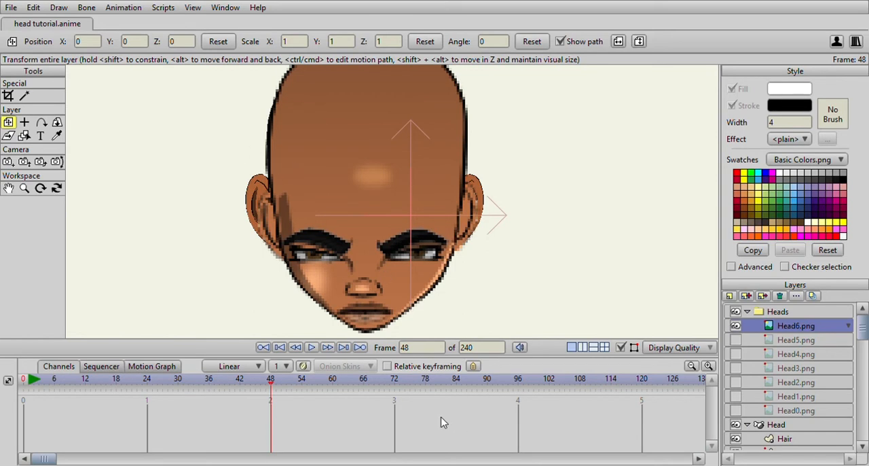
{"action": "left_click", "coordinate": [784, 425]}
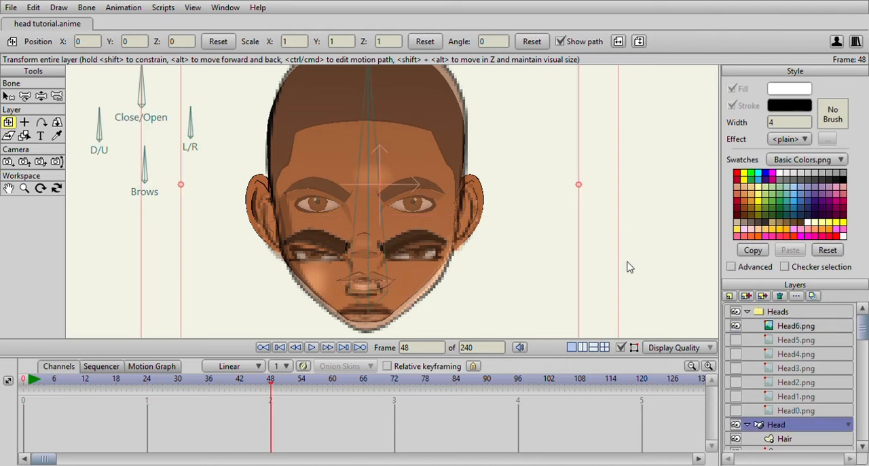
{"action": "key", "text": "ctrl+a"}
{"action": "key", "text": "shift+Left"}
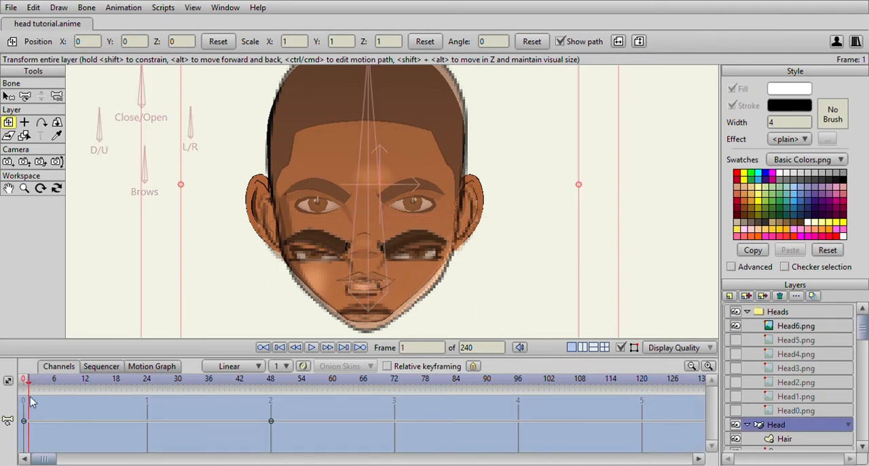
{"action": "left_click_drag", "start_coordinate": [33, 382], "coordinate": [270, 411]}
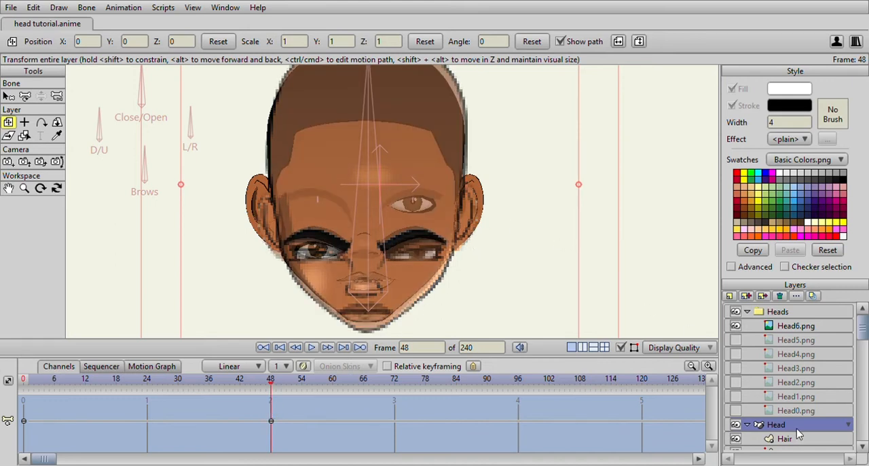
- Move the R Eye layer down to Y -0.2212 and the Nose layer down to Y -0.1020 to match the Head6.png reference
{"action": "scroll", "coordinate": [801, 417], "scroll_direction": "down", "scroll_amount": 3}
{"action": "left_click", "coordinate": [803, 401]}
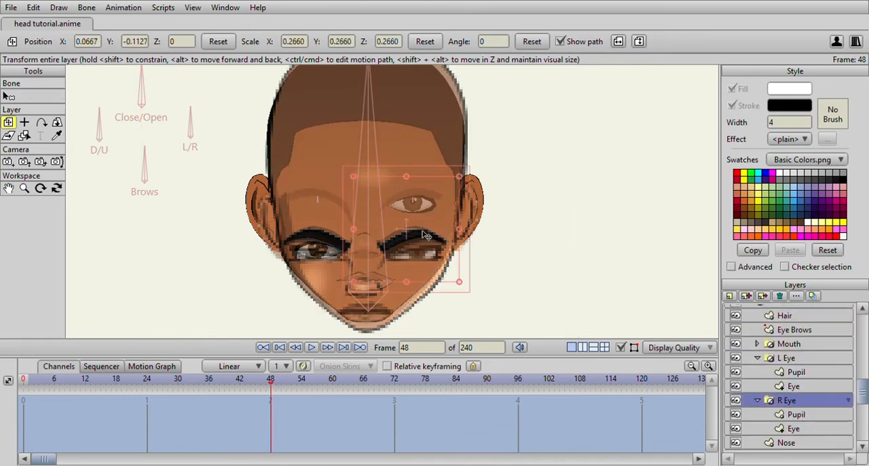
{"action": "left_click_drag", "start_coordinate": [426, 234], "coordinate": [423, 276]}
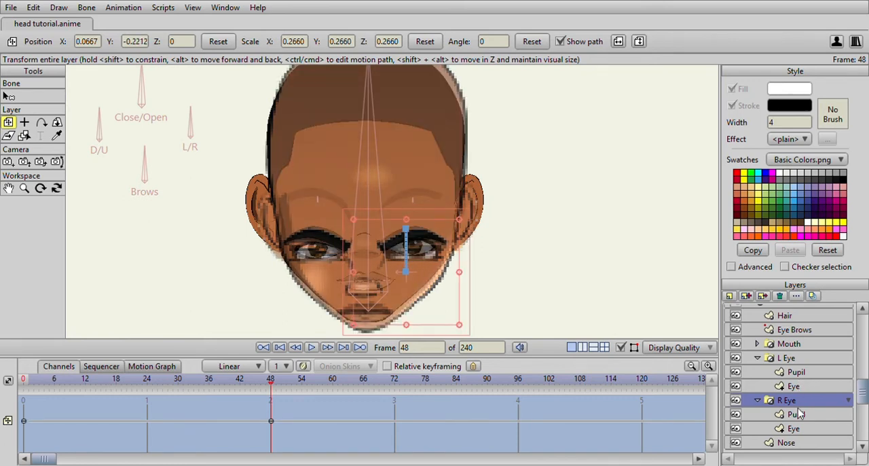
{"action": "left_click", "coordinate": [787, 442]}
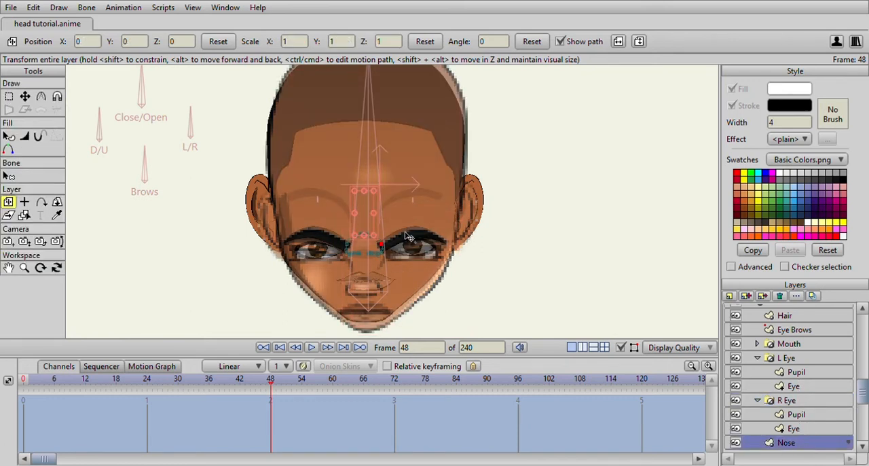
{"action": "left_click_drag", "start_coordinate": [366, 212], "coordinate": [372, 263]}
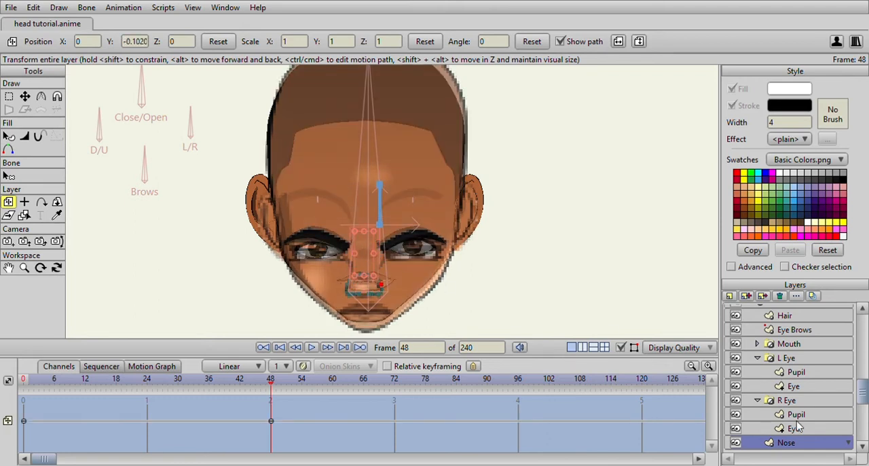
- Move the Mouth layer down to Y -0.3903 and the Details layer down to Y -0.1425 at frame 48
{"action": "scroll", "coordinate": [797, 418], "scroll_direction": "down", "scroll_amount": 2}
{"action": "scroll", "coordinate": [803, 386], "scroll_direction": "down", "scroll_amount": 1}
{"action": "scroll", "coordinate": [807, 384], "scroll_direction": "up", "scroll_amount": 6}
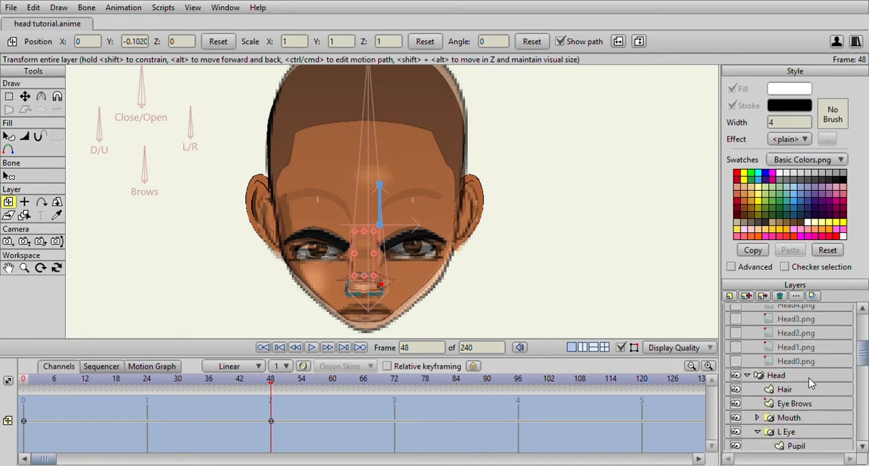
{"action": "scroll", "coordinate": [809, 383], "scroll_direction": "down", "scroll_amount": 1}
{"action": "left_click", "coordinate": [794, 400]}
{"action": "left_click_drag", "start_coordinate": [365, 255], "coordinate": [358, 292]}
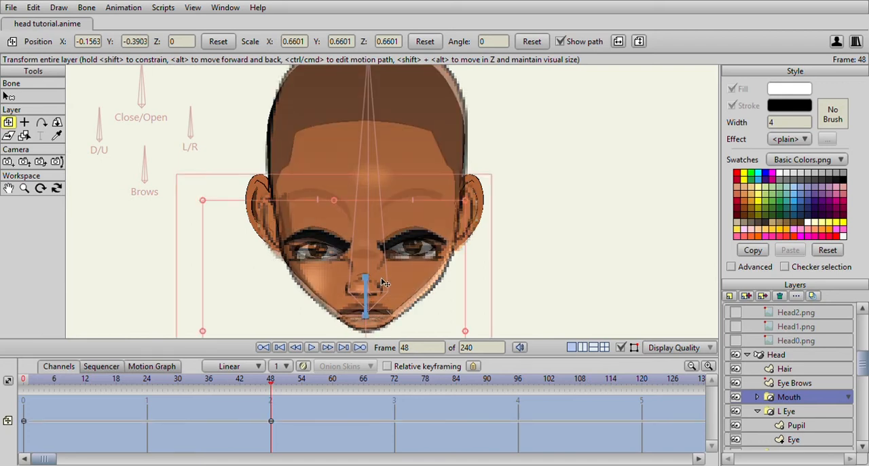
{"action": "scroll", "coordinate": [807, 420], "scroll_direction": "down", "scroll_amount": 3}
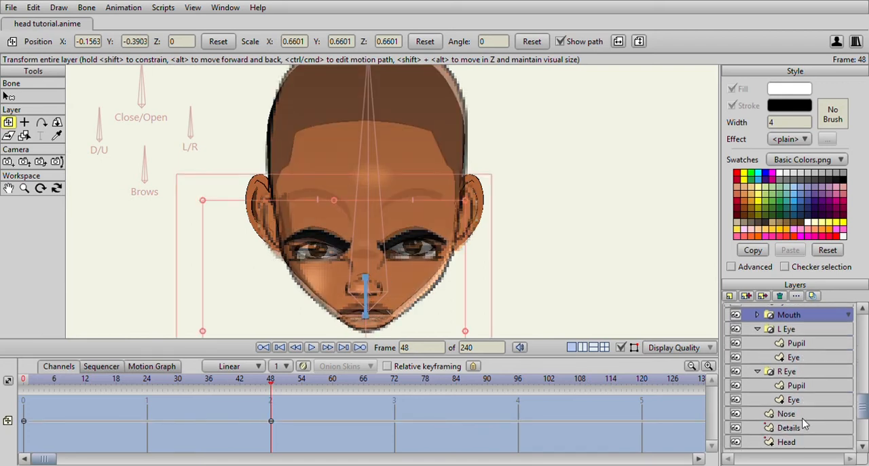
{"action": "left_click", "coordinate": [795, 409]}
{"action": "left_click_drag", "start_coordinate": [365, 170], "coordinate": [375, 226]}
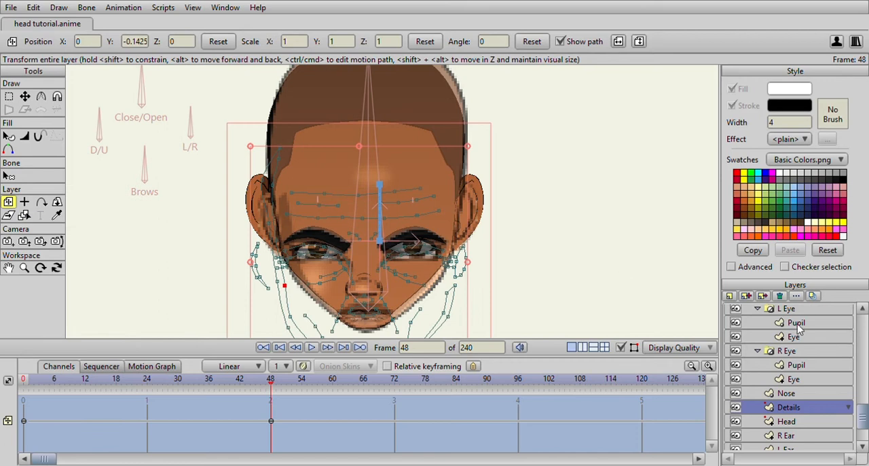
- Hide the Head6.png reference and scrub the timeline from frame 48 to check the shifted facial features
{"action": "scroll", "coordinate": [800, 328], "scroll_direction": "up", "scroll_amount": 5}
{"action": "scroll", "coordinate": [475, 224], "scroll_direction": "down", "scroll_amount": 4}
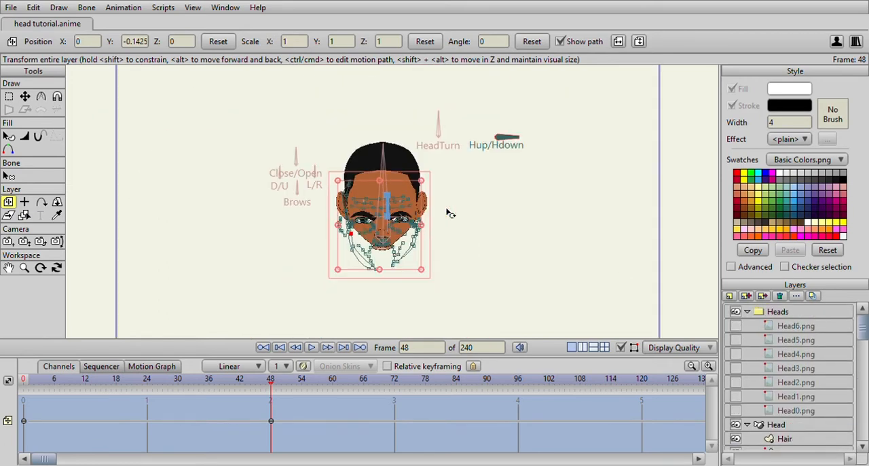
{"action": "scroll", "coordinate": [450, 213], "scroll_direction": "up", "scroll_amount": 4}
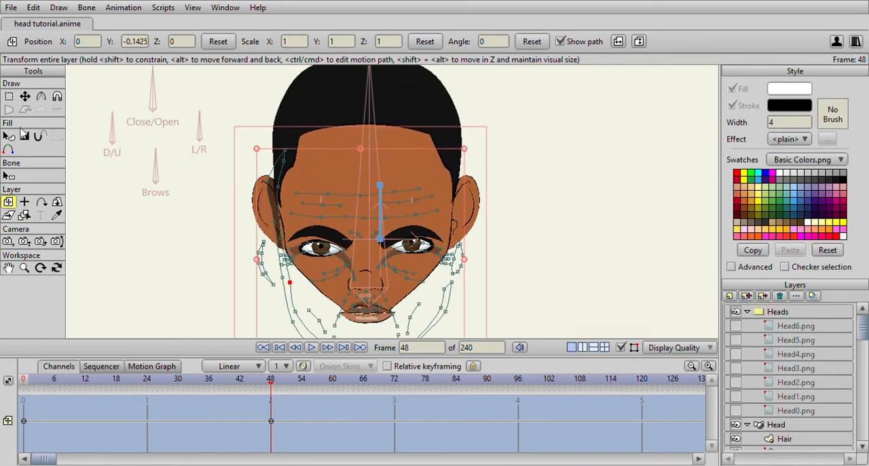
{"action": "mouse_move", "coordinate": [270, 380]}
{"action": "left_mouse_down"}
{"action": "mouse_move", "coordinate": [22, 380]}
{"action": "mouse_move", "coordinate": [242, 380]}
{"action": "mouse_move", "coordinate": [22, 380]}
{"action": "mouse_move", "coordinate": [208, 384]}
{"action": "mouse_move", "coordinate": [270, 397]}
{"action": "mouse_move", "coordinate": [57, 393]}
{"action": "mouse_move", "coordinate": [270, 402]}
{"action": "left_mouse_up"}
{"action": "scroll", "coordinate": [399, 229], "scroll_direction": "down", "scroll_amount": 2}
{"action": "scroll", "coordinate": [401, 228], "scroll_direction": "up", "scroll_amount": 4}
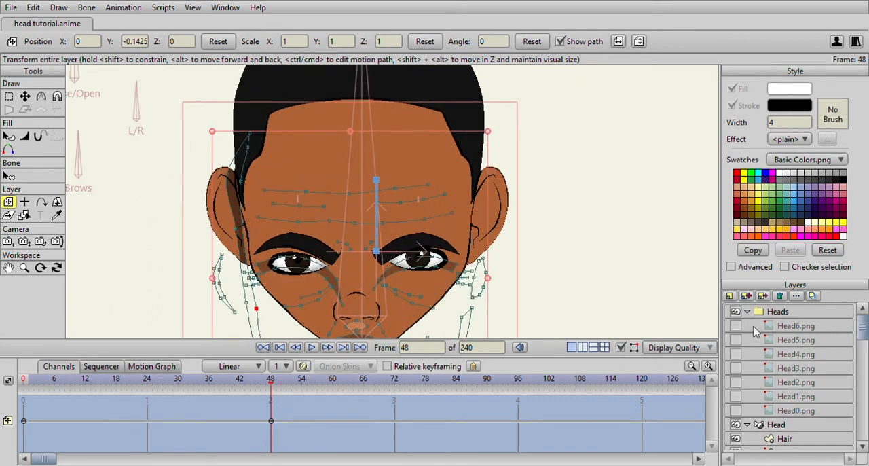
- Show the Head6.png reference and move the Hair layer down to Y -0.1819 at frame 48
{"action": "left_click", "coordinate": [735, 326]}
{"action": "scroll", "coordinate": [369, 242], "scroll_direction": "down", "scroll_amount": 3}
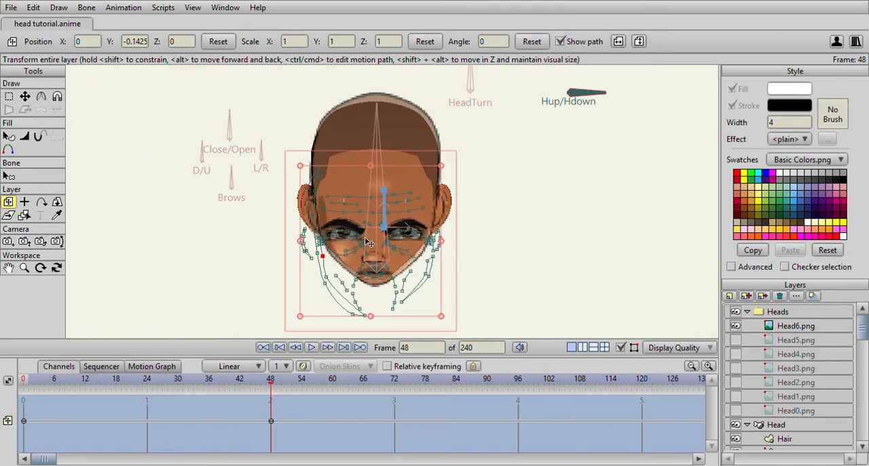
{"action": "left_click", "coordinate": [785, 438]}
{"action": "scroll", "coordinate": [421, 182], "scroll_direction": "up", "scroll_amount": 3}
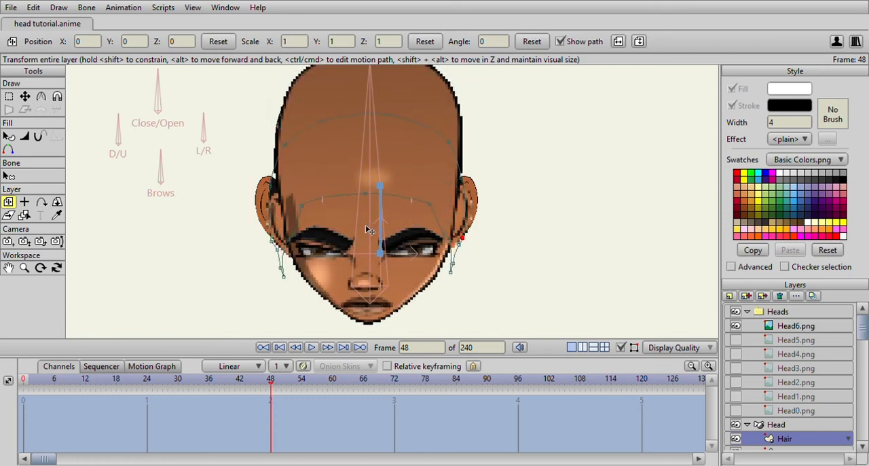
{"action": "left_click_drag", "start_coordinate": [366, 227], "coordinate": [370, 231]}
{"action": "mouse_move", "coordinate": [359, 122]}
{"action": "left_mouse_down"}
{"action": "mouse_move", "coordinate": [362, 211]}
{"action": "mouse_move", "coordinate": [389, 198]}
{"action": "left_mouse_up"}
{"action": "left_click", "coordinate": [390, 198]}
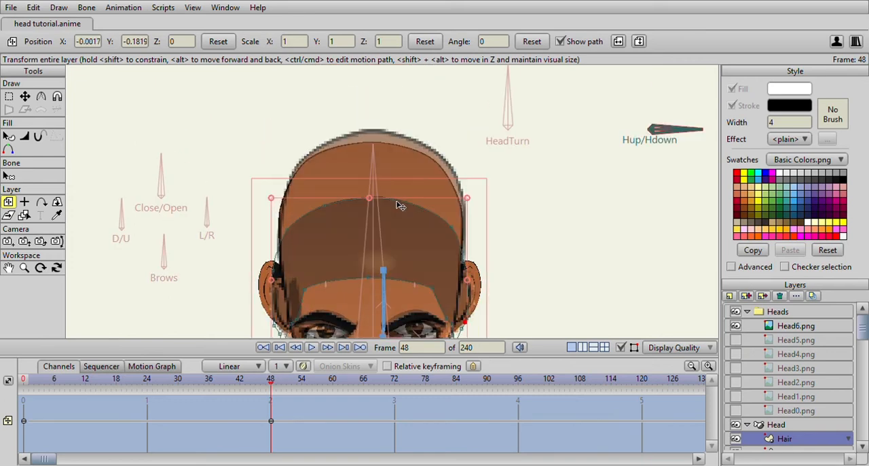
- Raise the Hair shape's upper outline points with Transform Points so the hair covers the top of the head
{"action": "left_click", "coordinate": [25, 96]}
{"action": "scroll", "coordinate": [280, 154], "scroll_direction": "up", "scroll_amount": 1}
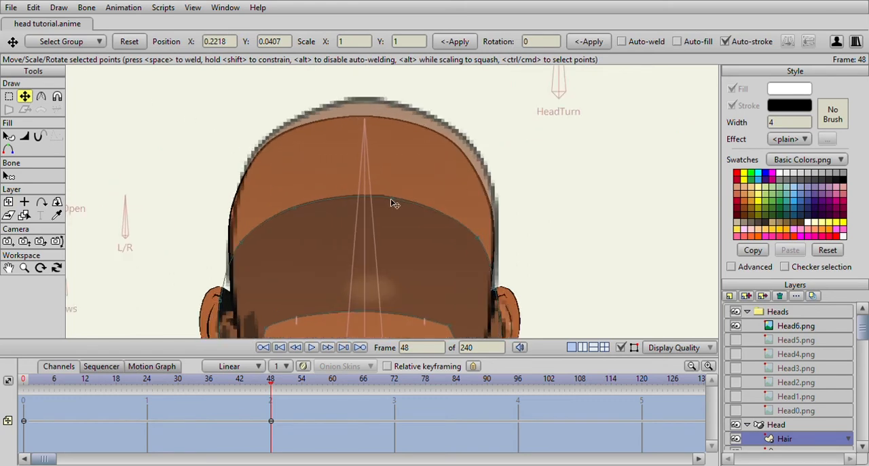
{"action": "left_click_drag", "start_coordinate": [390, 199], "coordinate": [391, 101]}
{"action": "left_click_drag", "start_coordinate": [298, 206], "coordinate": [298, 116]}
{"action": "left_click_drag", "start_coordinate": [240, 240], "coordinate": [247, 151]}
{"action": "left_click_drag", "start_coordinate": [483, 233], "coordinate": [503, 143]}
{"action": "left_click_drag", "start_coordinate": [402, 106], "coordinate": [391, 93]}
{"action": "left_click_drag", "start_coordinate": [277, 124], "coordinate": [277, 105]}
- Pull the Hair shape's side points and sideburn tips up and inward beside both ears at frame 48
{"action": "left_click_drag", "start_coordinate": [373, 163], "coordinate": [332, 69]}
{"action": "left_click_drag", "start_coordinate": [463, 200], "coordinate": [462, 174]}
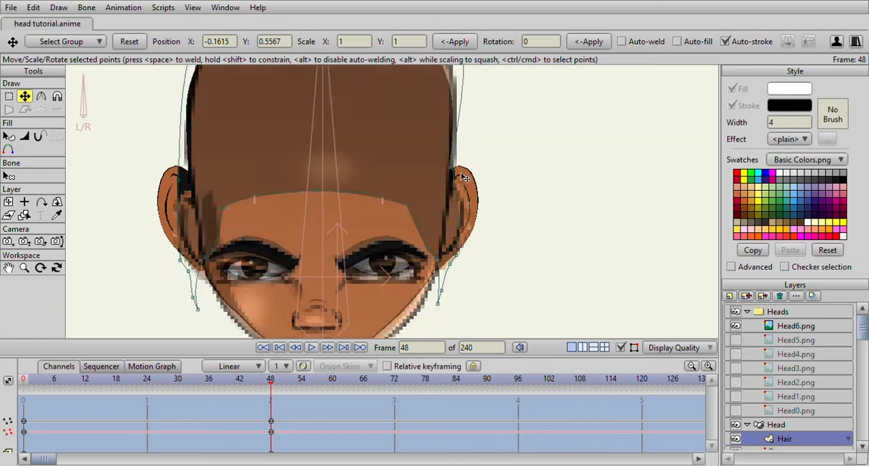
{"action": "scroll", "coordinate": [463, 178], "scroll_direction": "up", "scroll_amount": 3}
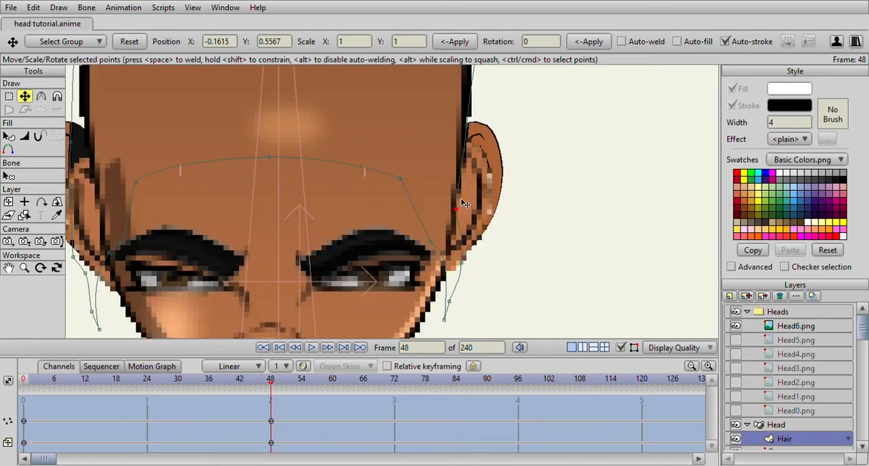
{"action": "left_click_drag", "start_coordinate": [442, 325], "coordinate": [469, 236]}
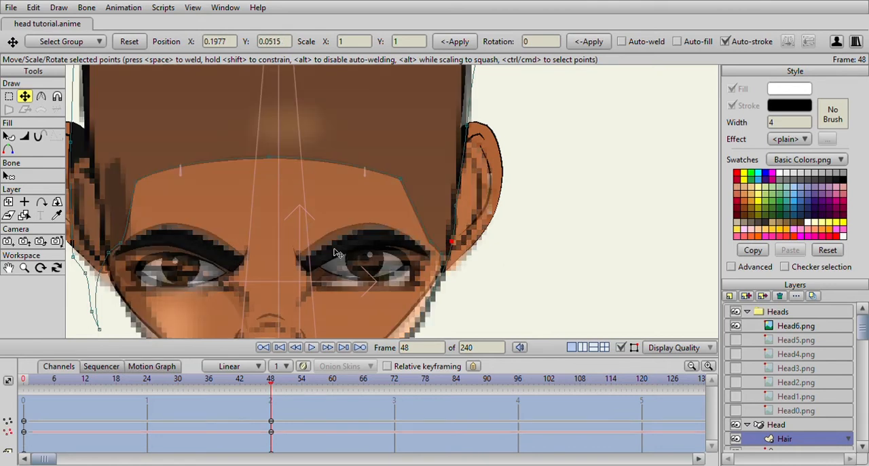
{"action": "left_click_drag", "start_coordinate": [100, 328], "coordinate": [124, 210]}
{"action": "scroll", "coordinate": [125, 211], "scroll_direction": "down", "scroll_amount": 3}
{"action": "scroll", "coordinate": [218, 286], "scroll_direction": "up", "scroll_amount": 1}
{"action": "left_click_drag", "start_coordinate": [218, 285], "coordinate": [225, 247]}
{"action": "left_click_drag", "start_coordinate": [461, 252], "coordinate": [463, 243]}
{"action": "scroll", "coordinate": [495, 255], "scroll_direction": "down", "scroll_amount": 3}
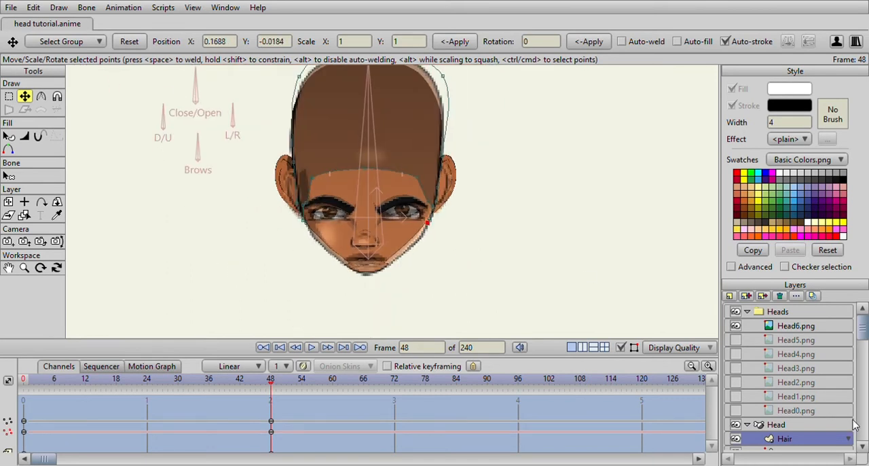
- Hide the Head6.png reference and scrub the timeline from frame 48 to check the reshaped hair
{"action": "left_click", "coordinate": [737, 328]}
{"action": "scroll", "coordinate": [468, 333], "scroll_direction": "down", "scroll_amount": 3}
{"action": "mouse_move", "coordinate": [272, 381]}
{"action": "left_mouse_down"}
{"action": "mouse_move", "coordinate": [87, 380]}
{"action": "mouse_move", "coordinate": [265, 370]}
{"action": "mouse_move", "coordinate": [27, 374]}
{"action": "mouse_move", "coordinate": [282, 383]}
{"action": "mouse_move", "coordinate": [271, 384]}
{"action": "left_mouse_up"}
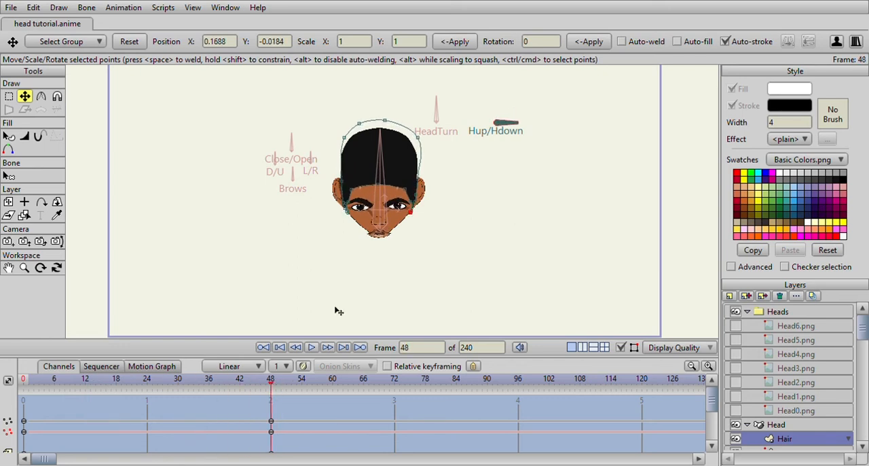
{"action": "scroll", "coordinate": [400, 244], "scroll_direction": "up", "scroll_amount": 2}
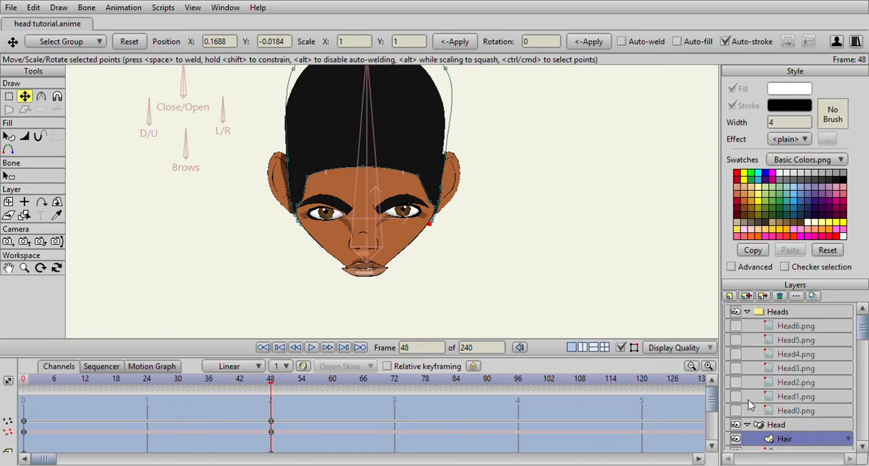
- Adjust the Head shape's temple, cheek and jaw points on both sides to smooth the face outline at frame 48
{"action": "scroll", "coordinate": [808, 428], "scroll_direction": "down", "scroll_amount": 4}
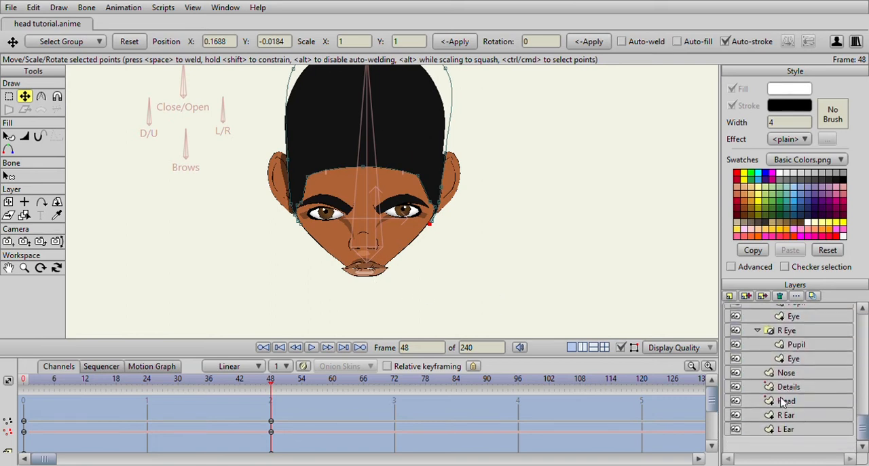
{"action": "left_click", "coordinate": [782, 402]}
{"action": "scroll", "coordinate": [356, 177], "scroll_direction": "up", "scroll_amount": 4}
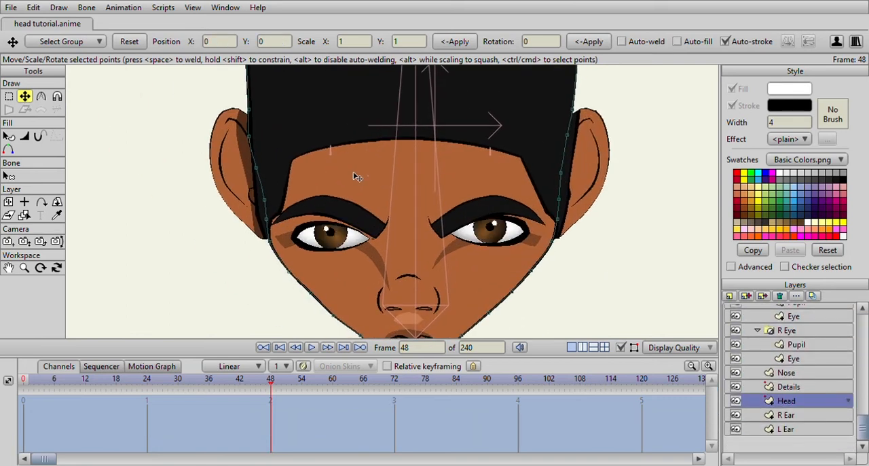
{"action": "left_click_drag", "start_coordinate": [266, 200], "coordinate": [261, 200]}
{"action": "left_click_drag", "start_coordinate": [267, 218], "coordinate": [263, 220]}
{"action": "left_click_drag", "start_coordinate": [297, 267], "coordinate": [300, 209]}
{"action": "scroll", "coordinate": [303, 211], "scroll_direction": "up", "scroll_amount": 1}
{"action": "left_click_drag", "start_coordinate": [358, 292], "coordinate": [355, 296]}
{"action": "left_click_drag", "start_coordinate": [488, 276], "coordinate": [347, 277]}
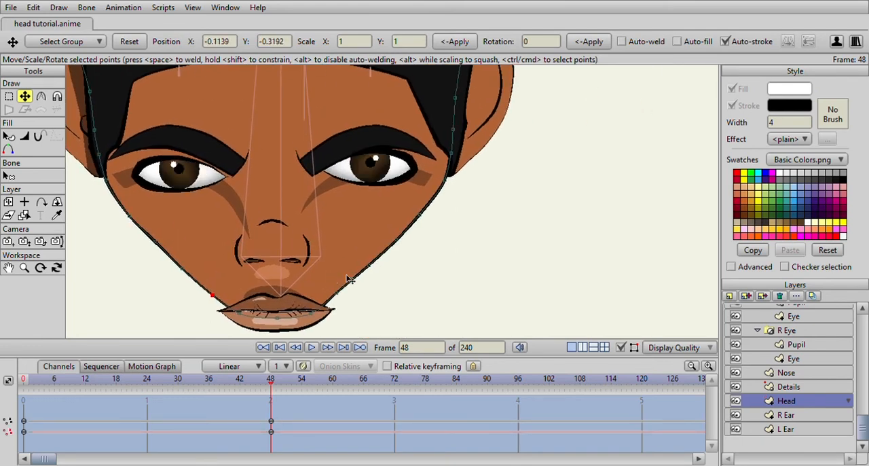
{"action": "left_click", "coordinate": [418, 222]}
{"action": "scroll", "coordinate": [415, 228], "scroll_direction": "down", "scroll_amount": 3}
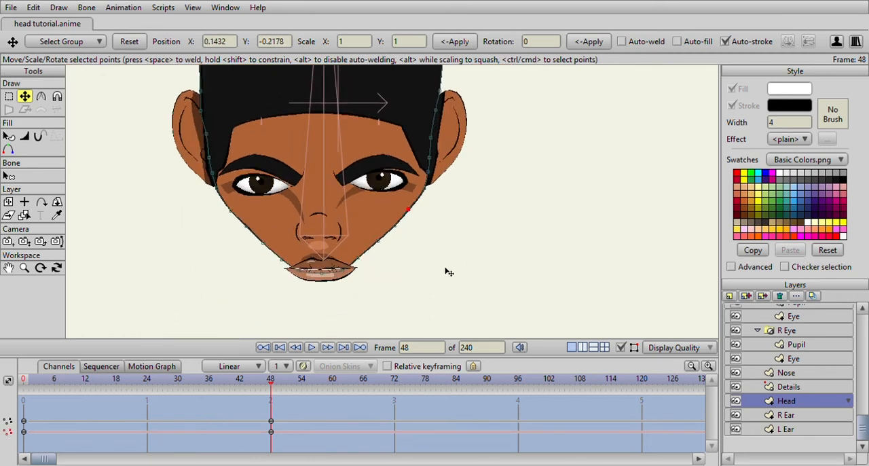
{"action": "scroll", "coordinate": [465, 281], "scroll_direction": "up", "scroll_amount": 3}
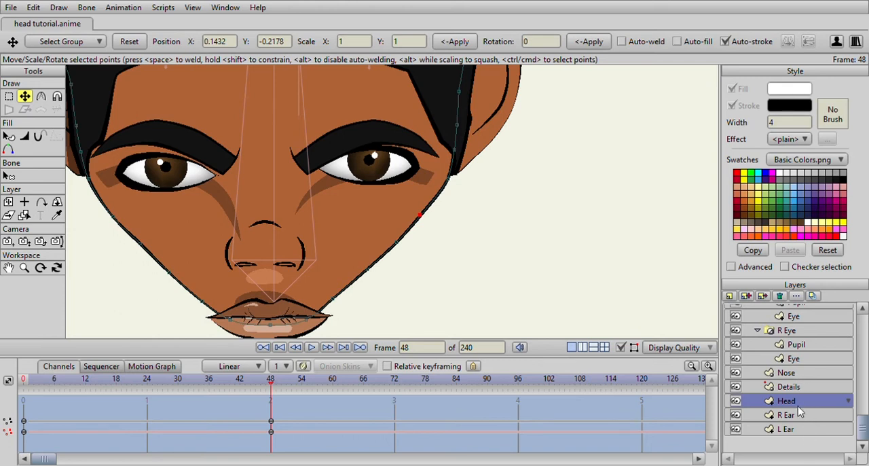
- Move the Mouth layer up to Y -0.3640 so the lips sit inside the chin at frame 48
{"action": "scroll", "coordinate": [800, 346], "scroll_direction": "up", "scroll_amount": 3}
{"action": "left_click", "coordinate": [794, 336]}
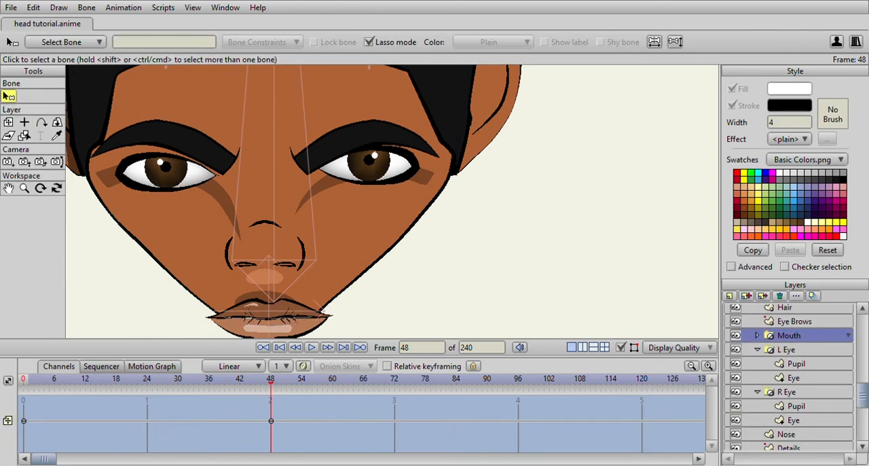
{"action": "left_click", "coordinate": [8, 122]}
{"action": "scroll", "coordinate": [268, 270], "scroll_direction": "down", "scroll_amount": 5}
{"action": "scroll", "coordinate": [272, 257], "scroll_direction": "up", "scroll_amount": 4}
{"action": "left_click_drag", "start_coordinate": [289, 241], "coordinate": [290, 224]}
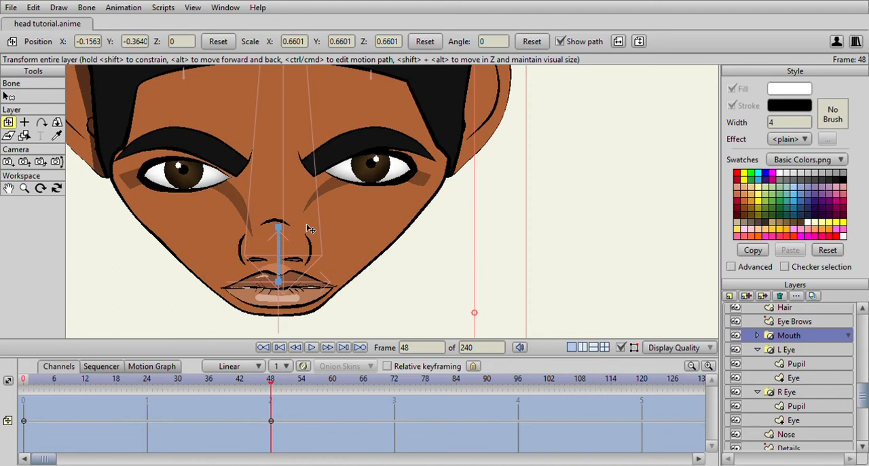
{"action": "scroll", "coordinate": [309, 234], "scroll_direction": "down", "scroll_amount": 3}
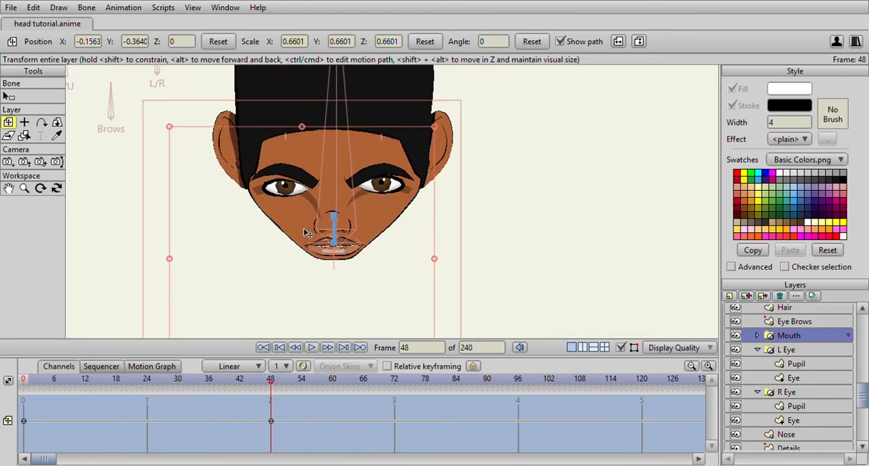
{"action": "scroll", "coordinate": [304, 232], "scroll_direction": "up", "scroll_amount": 3}
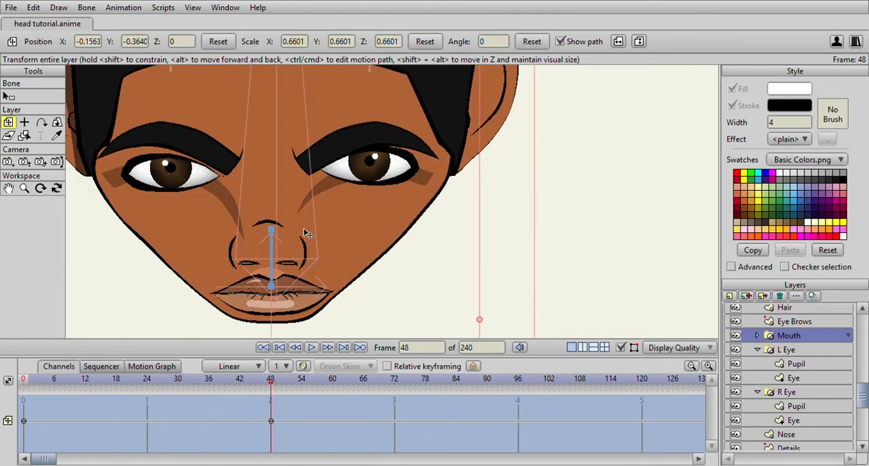
{"action": "scroll", "coordinate": [800, 403], "scroll_direction": "down", "scroll_amount": 3}
{"action": "scroll", "coordinate": [787, 333], "scroll_direction": "up", "scroll_amount": 3}
{"action": "scroll", "coordinate": [316, 278], "scroll_direction": "down", "scroll_amount": 5}
{"action": "scroll", "coordinate": [316, 280], "scroll_direction": "up", "scroll_amount": 5}
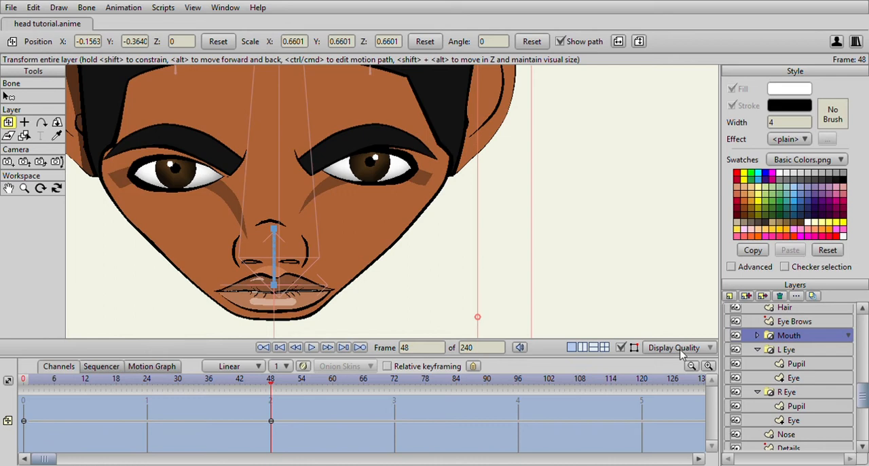
- Select the Nose layer and scrub the timeline from frame 48 to check the adjusted face
{"action": "scroll", "coordinate": [808, 429], "scroll_direction": "down", "scroll_amount": 1}
{"action": "left_click", "coordinate": [808, 415]}
{"action": "scroll", "coordinate": [382, 265], "scroll_direction": "down", "scroll_amount": 5}
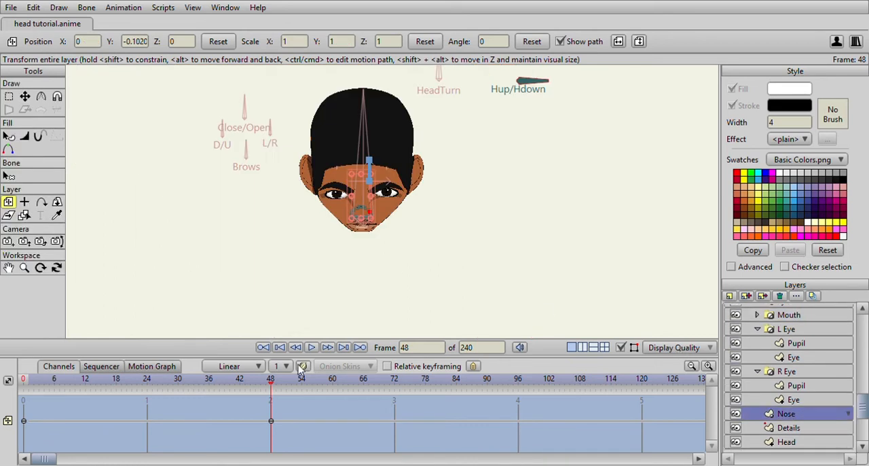
{"action": "mouse_move", "coordinate": [272, 384]}
{"action": "left_mouse_down"}
{"action": "mouse_move", "coordinate": [27, 384]}
{"action": "mouse_move", "coordinate": [271, 392]}
{"action": "left_mouse_up"}
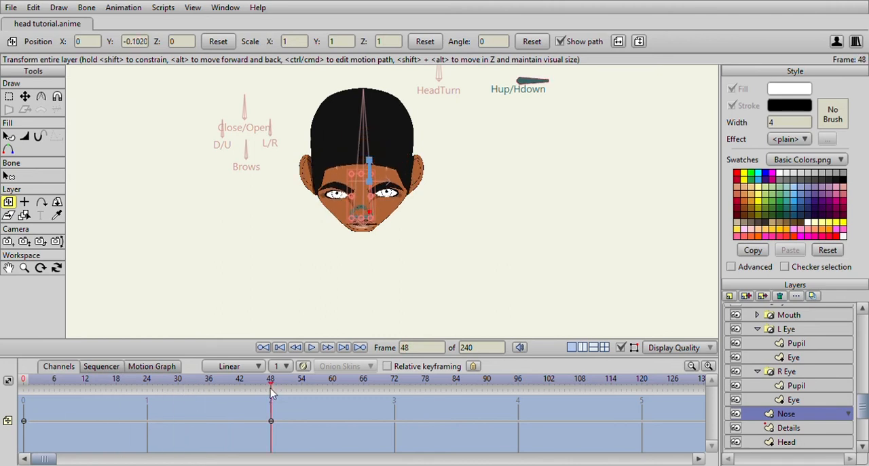
- Flatten the left nostril of the Nose layer into a thin line by transforming its points at frame 48
{"action": "scroll", "coordinate": [369, 212], "scroll_direction": "up", "scroll_amount": 8}
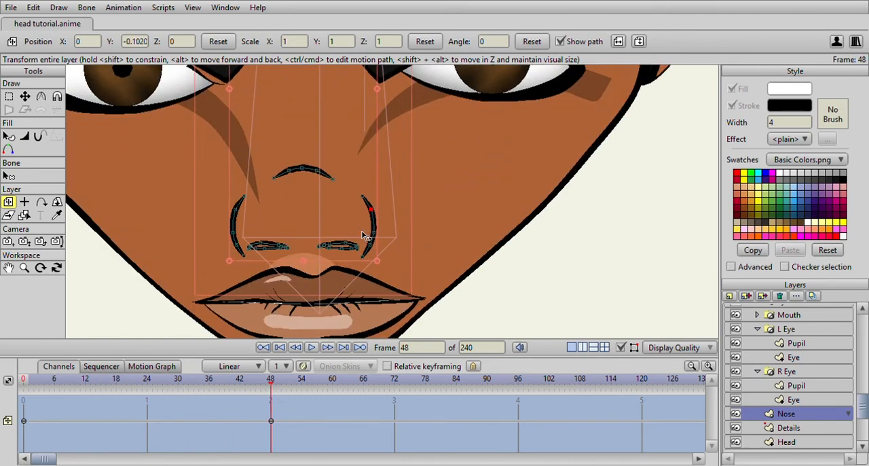
{"action": "left_click", "coordinate": [25, 97]}
{"action": "scroll", "coordinate": [270, 248], "scroll_direction": "up", "scroll_amount": 4}
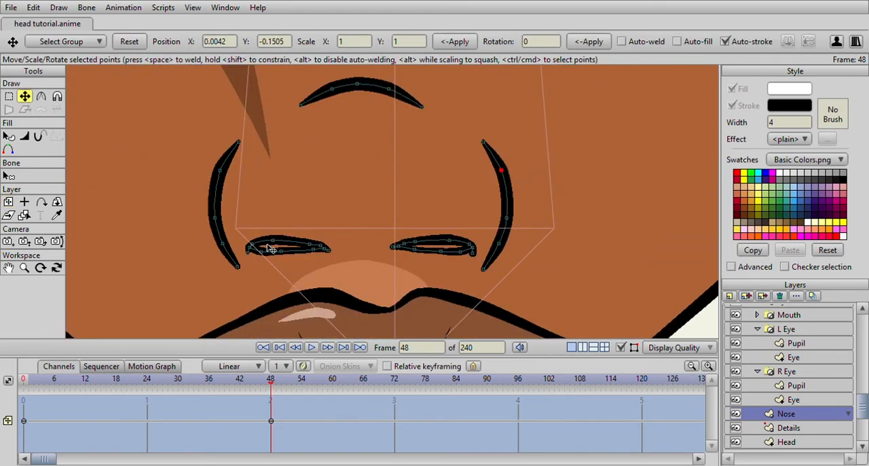
{"action": "left_click_drag", "start_coordinate": [276, 240], "coordinate": [317, 245]}
{"action": "left_click", "coordinate": [321, 249]}
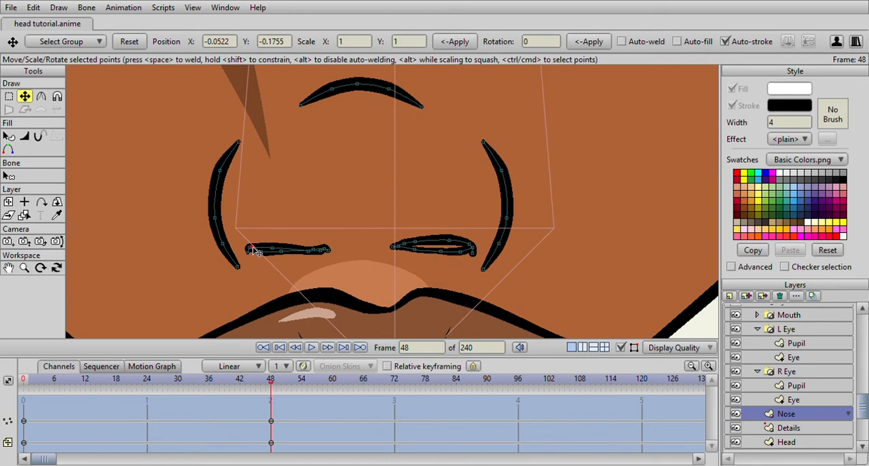
{"action": "left_click", "coordinate": [275, 248]}
- Flatten the right nostril of the Nose layer to match the left one at frame 48
{"action": "scroll", "coordinate": [414, 244], "scroll_direction": "down", "scroll_amount": 3}
{"action": "scroll", "coordinate": [414, 244], "scroll_direction": "up", "scroll_amount": 3}
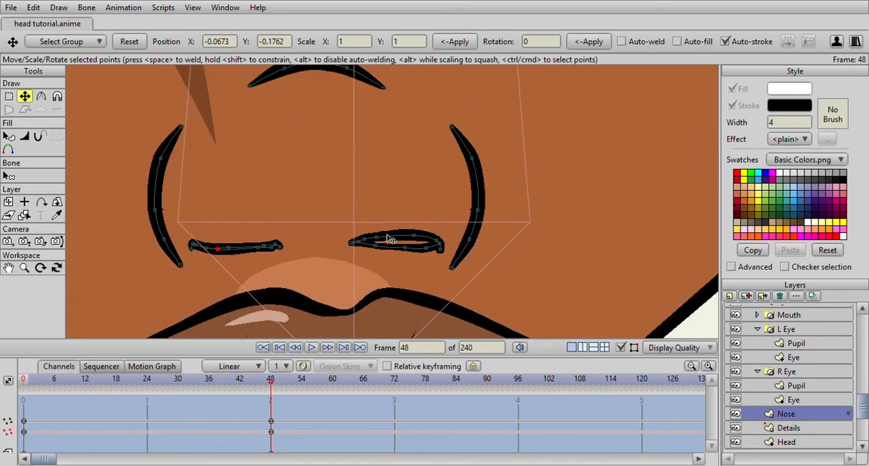
{"action": "left_click", "coordinate": [416, 251]}
{"action": "left_click", "coordinate": [447, 253]}
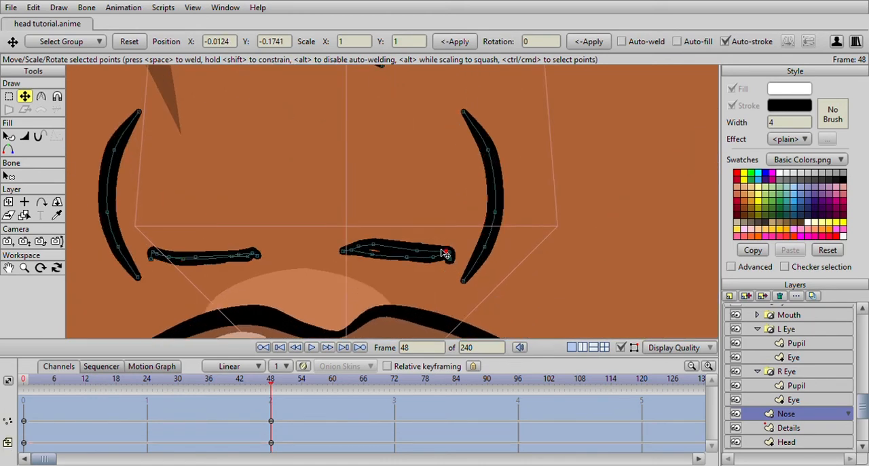
{"action": "left_click", "coordinate": [370, 250]}
{"action": "scroll", "coordinate": [429, 254], "scroll_direction": "down", "scroll_amount": 3}
{"action": "scroll", "coordinate": [428, 255], "scroll_direction": "up", "scroll_amount": 3}
- Adjust the lower end of the right nose wing and lower the middle of the arc above the nose tip
{"action": "left_click", "coordinate": [463, 285]}
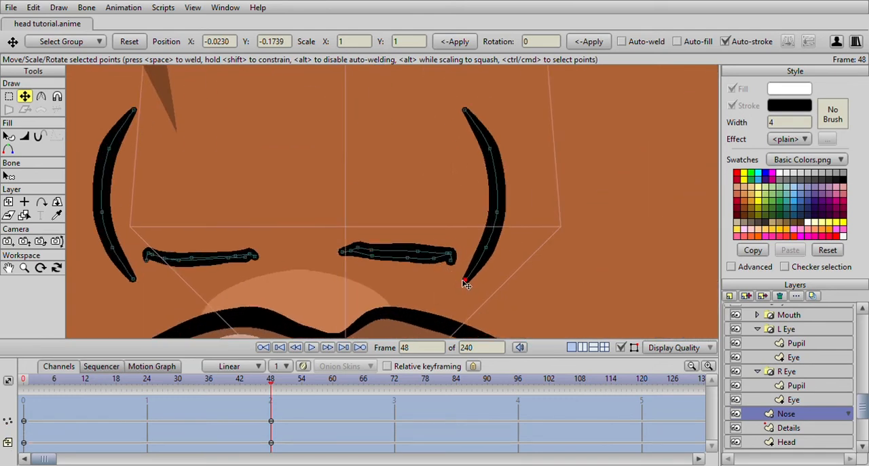
{"action": "scroll", "coordinate": [464, 282], "scroll_direction": "down", "scroll_amount": 3}
{"action": "scroll", "coordinate": [380, 225], "scroll_direction": "up", "scroll_amount": 3}
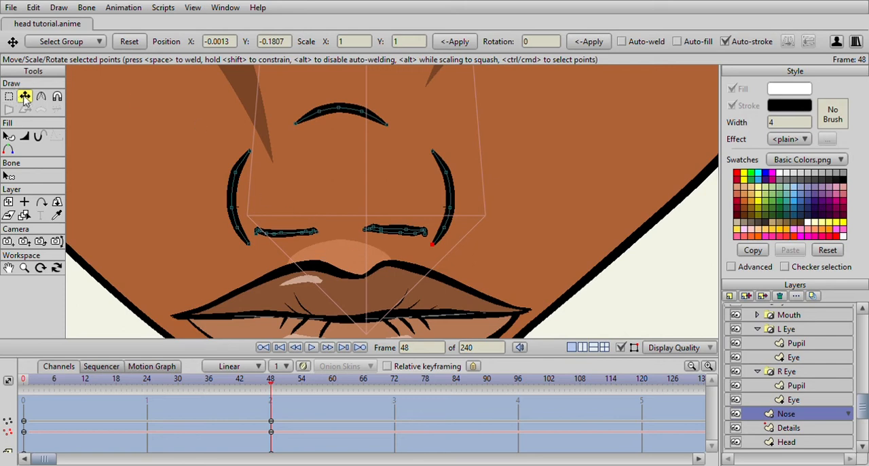
{"action": "left_click", "coordinate": [360, 112]}
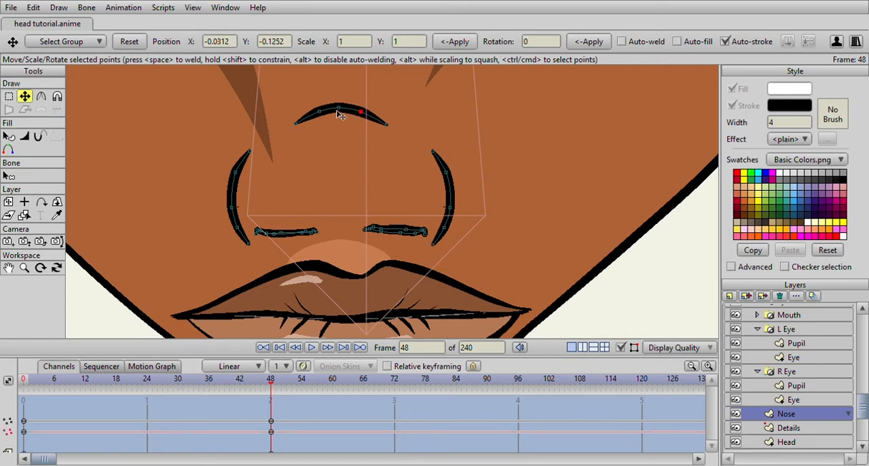
{"action": "double_click", "coordinate": [342, 117]}
{"action": "left_click_drag", "start_coordinate": [341, 116], "coordinate": [344, 131]}
{"action": "scroll", "coordinate": [322, 196], "scroll_direction": "up", "scroll_amount": 5}
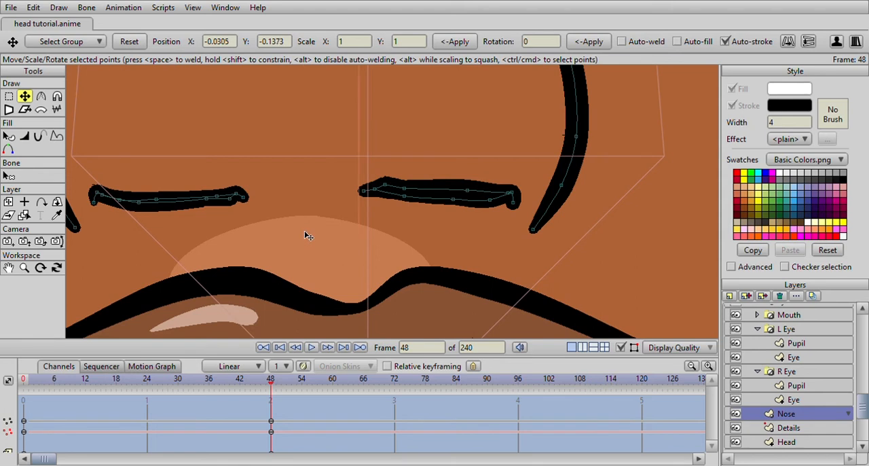
{"action": "scroll", "coordinate": [247, 210], "scroll_direction": "down", "scroll_amount": 5}
- Join the two nostril lines at the nose's center and bring the nose wings' lower ends in to meet them
{"action": "left_click_drag", "start_coordinate": [371, 106], "coordinate": [346, 109]}
{"action": "left_click_drag", "start_coordinate": [324, 200], "coordinate": [388, 199]}
{"action": "left_click_drag", "start_coordinate": [250, 213], "coordinate": [235, 192]}
{"action": "left_click_drag", "start_coordinate": [460, 217], "coordinate": [472, 192]}
{"action": "scroll", "coordinate": [472, 192], "scroll_direction": "down", "scroll_amount": 3}
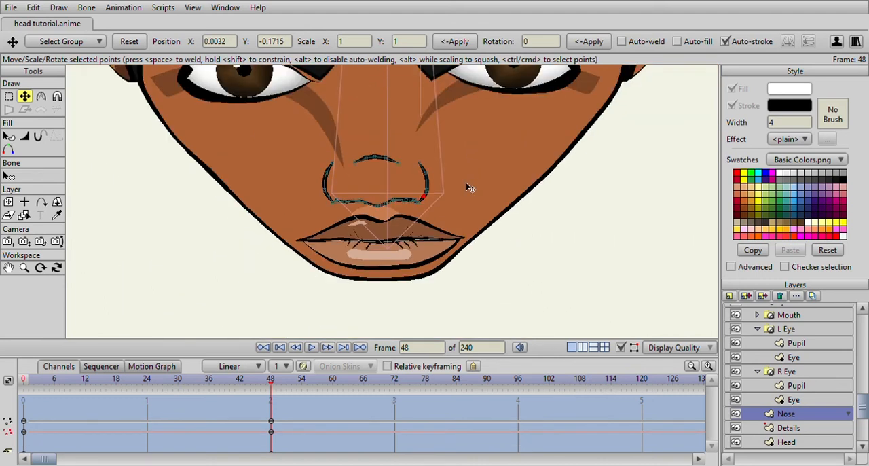
{"action": "scroll", "coordinate": [387, 187], "scroll_direction": "up", "scroll_amount": 3}
{"action": "left_click", "coordinate": [361, 158]}
{"action": "scroll", "coordinate": [363, 169], "scroll_direction": "down", "scroll_amount": 3}
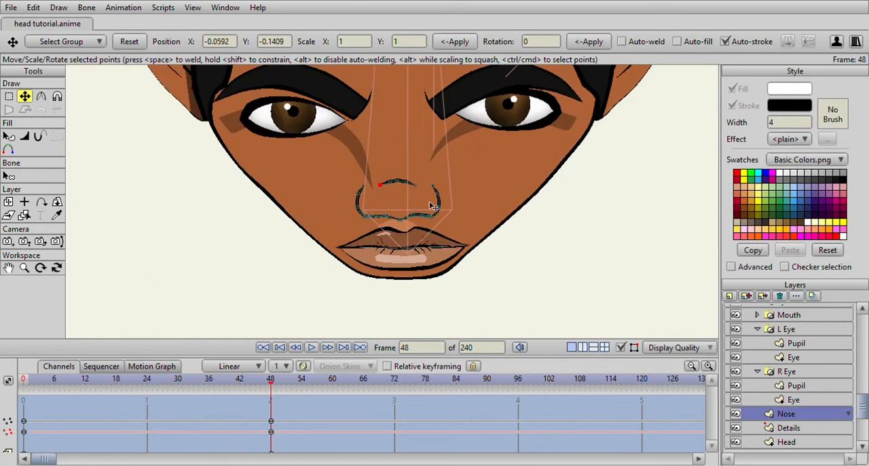
{"action": "scroll", "coordinate": [432, 195], "scroll_direction": "down", "scroll_amount": 2}
{"action": "scroll", "coordinate": [475, 242], "scroll_direction": "up", "scroll_amount": 1}
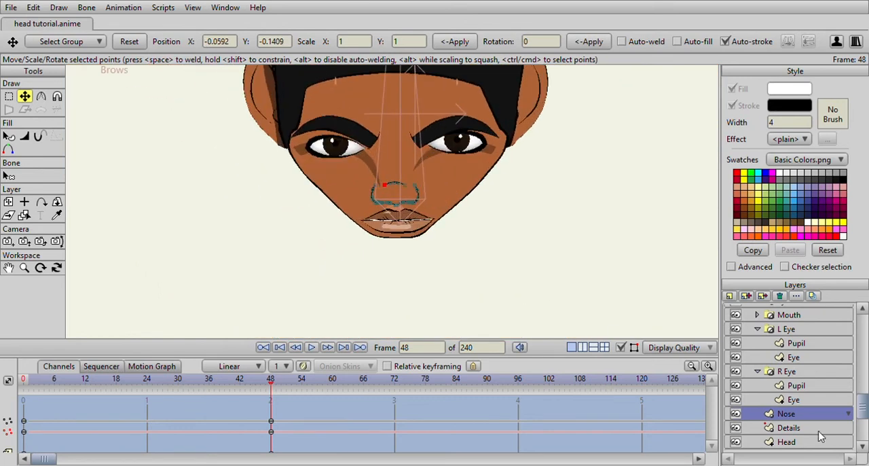
- Select the Head shape and round its lower jaw by moving outline points on both sides of the chin at frame 48
{"action": "left_click", "coordinate": [803, 442]}
{"action": "scroll", "coordinate": [441, 286], "scroll_direction": "up", "scroll_amount": 3}
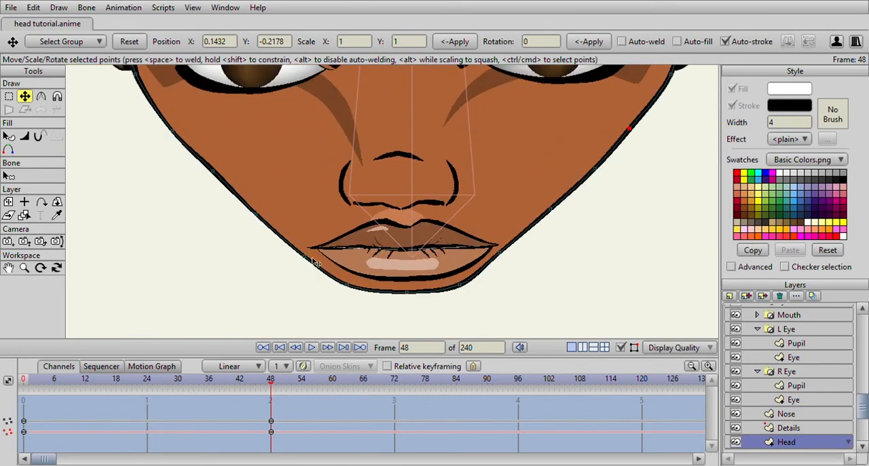
{"action": "left_click", "coordinate": [309, 257]}
{"action": "left_click_drag", "start_coordinate": [332, 283], "coordinate": [388, 311]}
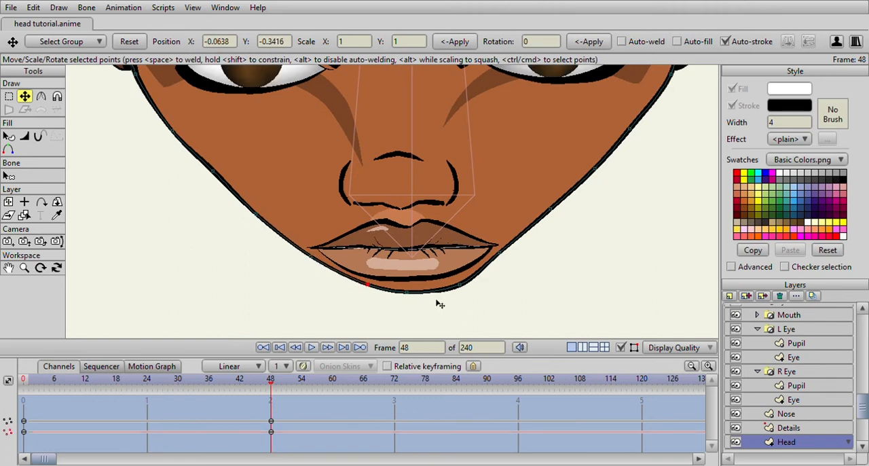
{"action": "left_click_drag", "start_coordinate": [324, 274], "coordinate": [267, 222]}
{"action": "left_click_drag", "start_coordinate": [505, 281], "coordinate": [487, 295]}
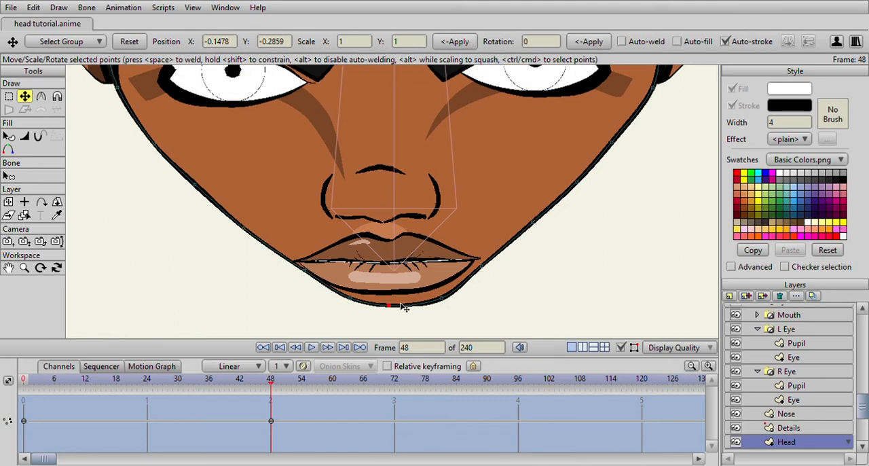
- Lower the chin points slightly and smooth the right jaw and cheek outline of the Head shape
{"action": "left_click_drag", "start_coordinate": [401, 303], "coordinate": [401, 311]}
{"action": "left_click_drag", "start_coordinate": [345, 301], "coordinate": [348, 309]}
{"action": "left_click_drag", "start_coordinate": [440, 296], "coordinate": [440, 299]}
{"action": "left_click_drag", "start_coordinate": [480, 279], "coordinate": [446, 249]}
{"action": "scroll", "coordinate": [498, 217], "scroll_direction": "down", "scroll_amount": 3}
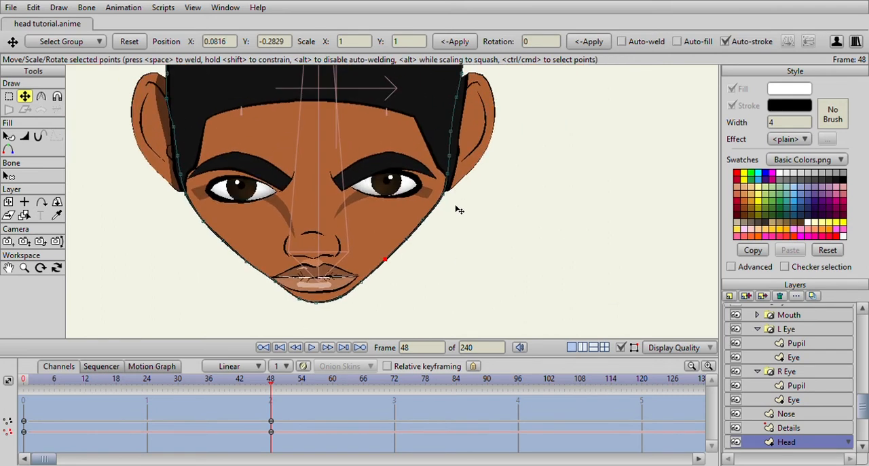
{"action": "scroll", "coordinate": [452, 204], "scroll_direction": "down", "scroll_amount": 3}
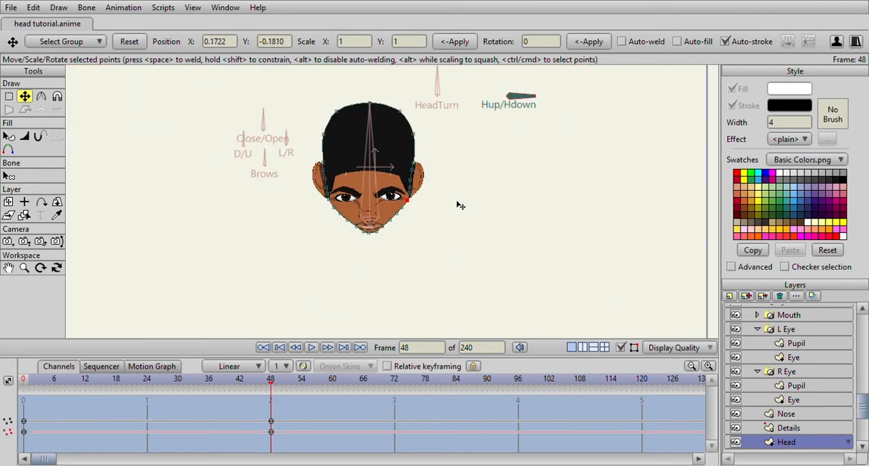
- Fine-tune the Head outline point beside the left mouth corner at frame 48
{"action": "scroll", "coordinate": [459, 205], "scroll_direction": "up", "scroll_amount": 2}
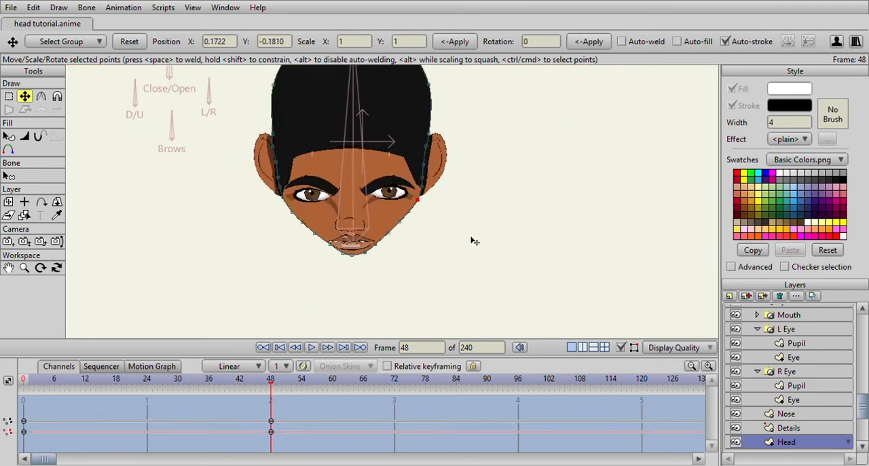
{"action": "scroll", "coordinate": [474, 241], "scroll_direction": "up", "scroll_amount": 3}
{"action": "scroll", "coordinate": [259, 249], "scroll_direction": "up", "scroll_amount": 3}
{"action": "left_click_drag", "start_coordinate": [242, 253], "coordinate": [401, 154]}
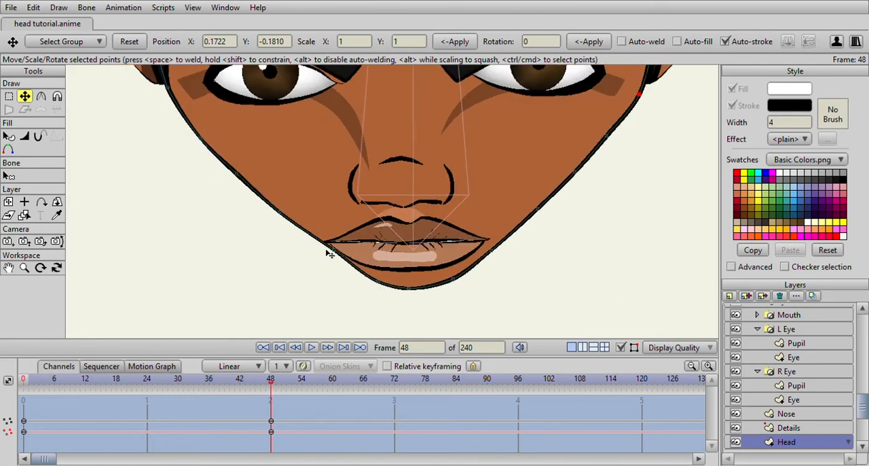
{"action": "left_click", "coordinate": [332, 251]}
{"action": "scroll", "coordinate": [548, 259], "scroll_direction": "down", "scroll_amount": 3}
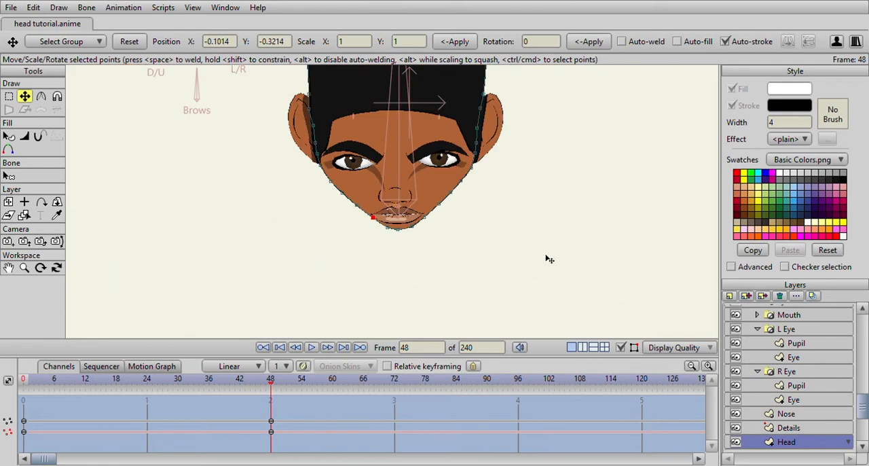
- Expand the Mouth group and select its Outer Lips layer
{"action": "left_click", "coordinate": [787, 372]}
{"action": "scroll", "coordinate": [371, 185], "scroll_direction": "up", "scroll_amount": 2}
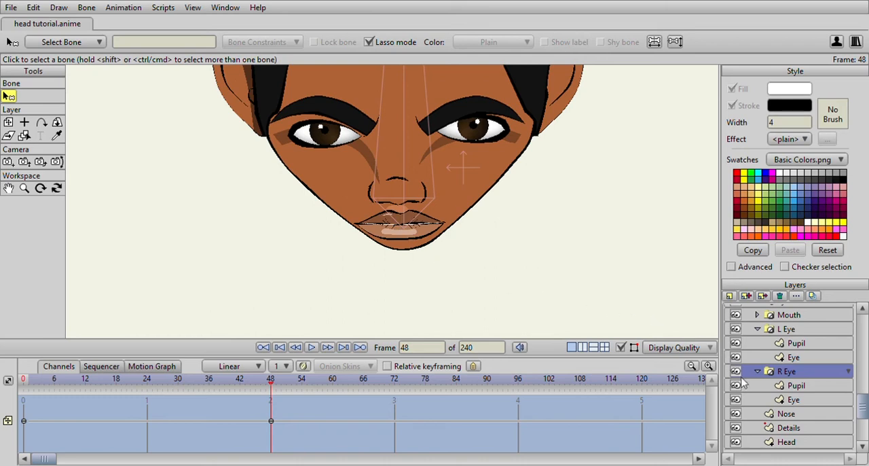
{"action": "scroll", "coordinate": [789, 405], "scroll_direction": "down", "scroll_amount": 2}
{"action": "scroll", "coordinate": [788, 387], "scroll_direction": "up", "scroll_amount": 4}
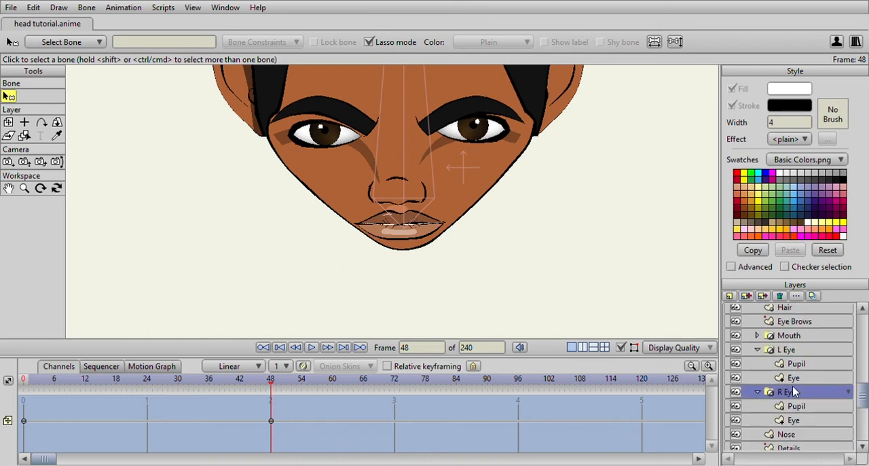
{"action": "left_click", "coordinate": [762, 355]}
{"action": "left_click", "coordinate": [757, 356]}
{"action": "left_click", "coordinate": [801, 412]}
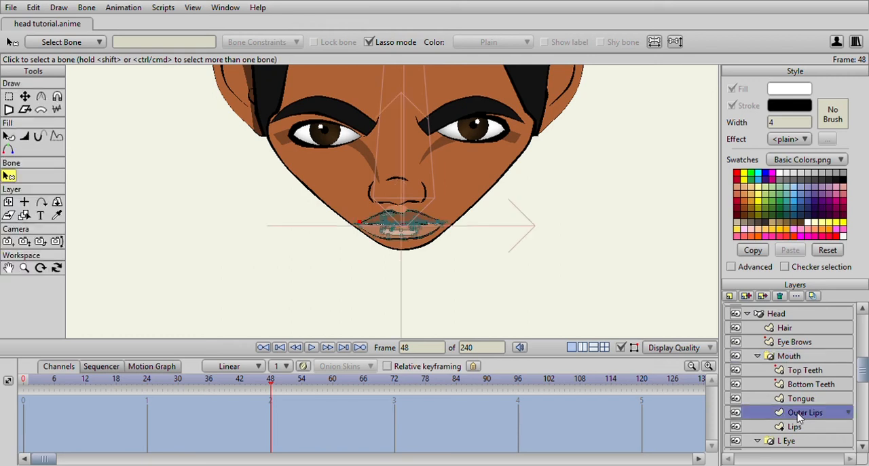
- Transform the upper lip points of Outer Lips to deepen the dip in the cupid's bow at frame 48
{"action": "scroll", "coordinate": [343, 222], "scroll_direction": "up", "scroll_amount": 3}
{"action": "scroll", "coordinate": [340, 254], "scroll_direction": "up", "scroll_amount": 3}
{"action": "left_click_drag", "start_coordinate": [340, 254], "coordinate": [331, 165]}
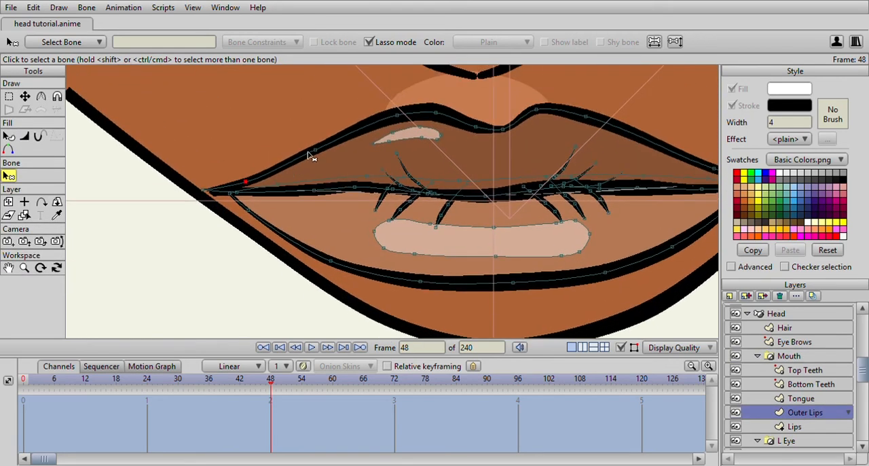
{"action": "left_click", "coordinate": [24, 96]}
{"action": "left_click_drag", "start_coordinate": [208, 138], "coordinate": [105, 157]}
{"action": "left_click_drag", "start_coordinate": [377, 153], "coordinate": [379, 185]}
- Smooth the upper lip's left curve and peak and reposition the points of the small highlight beneath it
{"action": "left_click", "coordinate": [301, 142]}
{"action": "left_click_drag", "start_coordinate": [301, 141], "coordinate": [296, 156]}
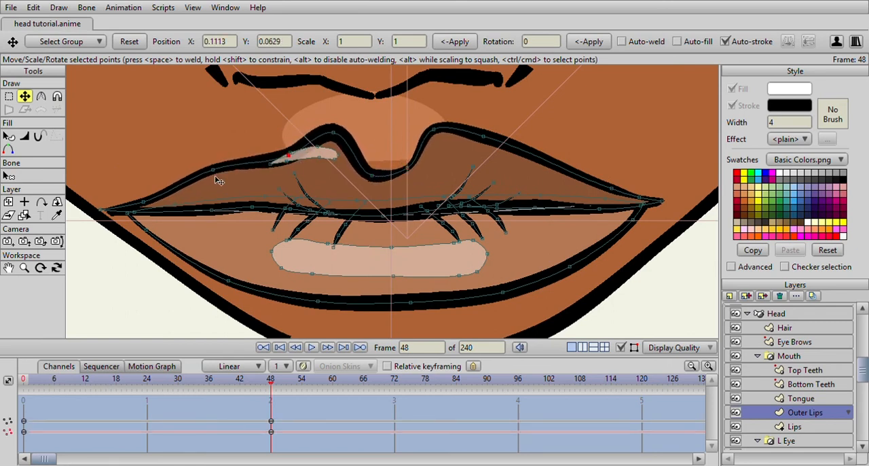
{"action": "left_click_drag", "start_coordinate": [217, 171], "coordinate": [212, 183]}
{"action": "left_click_drag", "start_coordinate": [332, 123], "coordinate": [335, 142]}
{"action": "left_click_drag", "start_coordinate": [373, 151], "coordinate": [269, 206]}
{"action": "left_click_drag", "start_coordinate": [381, 195], "coordinate": [349, 216]}
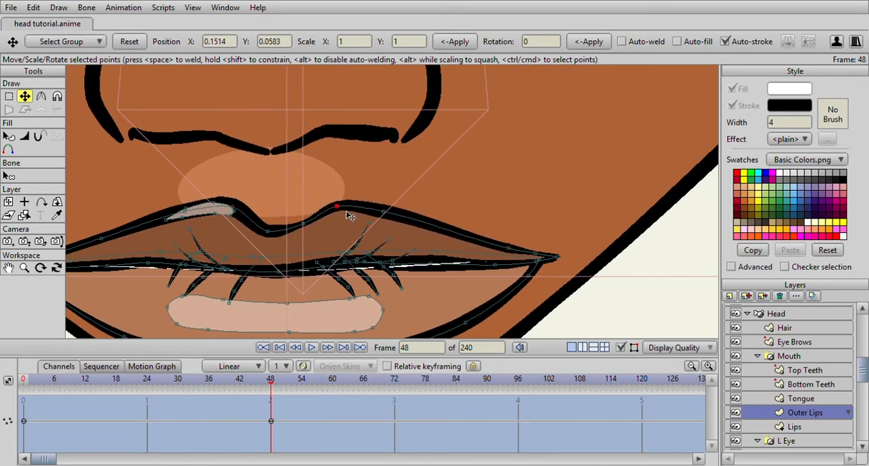
- Move the small upper-lip highlight down so it fits inside the lip outline at frame 48
{"action": "key", "text": "ctrl+a"}
{"action": "left_click", "coordinate": [207, 217]}
{"action": "left_click_drag", "start_coordinate": [207, 217], "coordinate": [177, 246]}
{"action": "scroll", "coordinate": [332, 247], "scroll_direction": "up", "scroll_amount": 4}
{"action": "mouse_move", "coordinate": [339, 248]}
{"action": "left_mouse_down"}
{"action": "mouse_move", "coordinate": [304, 162]}
{"action": "mouse_move", "coordinate": [334, 146]}
{"action": "mouse_move", "coordinate": [317, 188]}
{"action": "mouse_move", "coordinate": [350, 203]}
{"action": "mouse_move", "coordinate": [351, 220]}
{"action": "mouse_move", "coordinate": [374, 224]}
{"action": "mouse_move", "coordinate": [423, 204]}
{"action": "mouse_move", "coordinate": [414, 221]}
{"action": "left_mouse_up"}
{"action": "scroll", "coordinate": [414, 222], "scroll_direction": "down", "scroll_amount": 12}
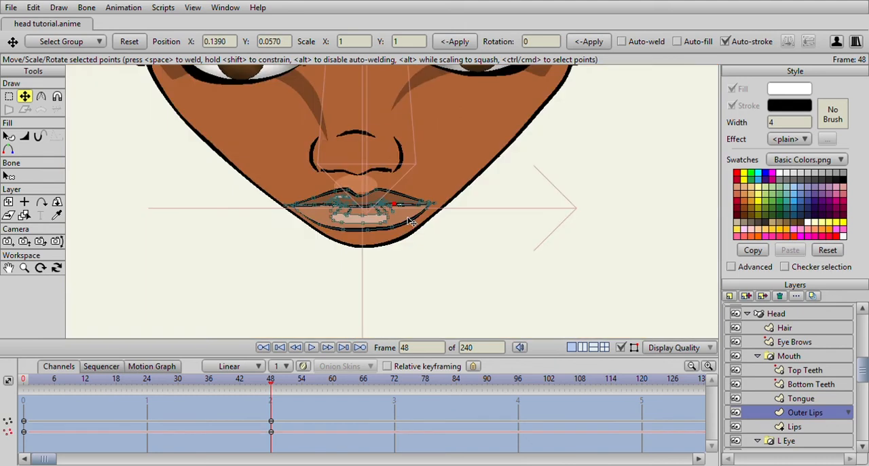
- Adjust the crease lines in the middle of the lips and pull the left mouth corner slightly inward
{"action": "scroll", "coordinate": [407, 210], "scroll_direction": "up", "scroll_amount": 8}
{"action": "left_click_drag", "start_coordinate": [198, 209], "coordinate": [302, 196]}
{"action": "left_click_drag", "start_coordinate": [204, 202], "coordinate": [244, 228]}
{"action": "left_click_drag", "start_coordinate": [337, 213], "coordinate": [136, 215]}
{"action": "mouse_move", "coordinate": [395, 205]}
{"action": "left_mouse_down"}
{"action": "mouse_move", "coordinate": [378, 215]}
{"action": "mouse_move", "coordinate": [388, 199]}
{"action": "mouse_move", "coordinate": [410, 199]}
{"action": "mouse_move", "coordinate": [382, 196]}
{"action": "left_mouse_up"}
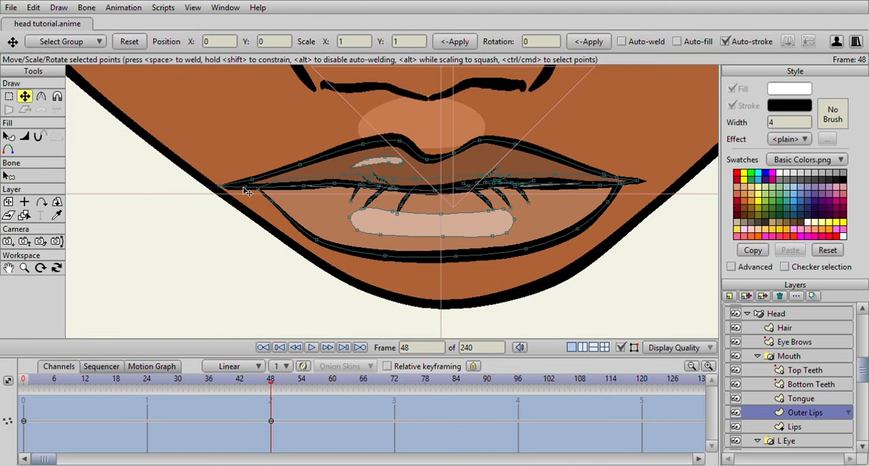
{"action": "left_click_drag", "start_coordinate": [219, 186], "coordinate": [256, 180]}
- Refine the left curve of the lower lip in the Outer Lips layer at frame 48
{"action": "scroll", "coordinate": [367, 146], "scroll_direction": "down", "scroll_amount": 5}
{"action": "left_click_drag", "start_coordinate": [377, 139], "coordinate": [349, 129]}
{"action": "scroll", "coordinate": [339, 146], "scroll_direction": "up", "scroll_amount": 2}
{"action": "left_click_drag", "start_coordinate": [315, 197], "coordinate": [318, 196]}
{"action": "scroll", "coordinate": [330, 197], "scroll_direction": "down", "scroll_amount": 6}
{"action": "scroll", "coordinate": [361, 165], "scroll_direction": "up", "scroll_amount": 4}
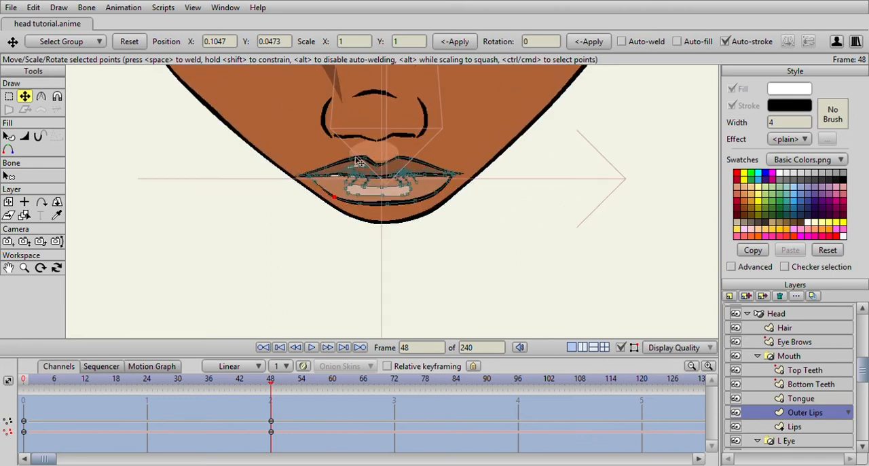
- Refine the two peaks of the upper lip outline at frame 48
{"action": "scroll", "coordinate": [357, 159], "scroll_direction": "up", "scroll_amount": 4}
{"action": "mouse_move", "coordinate": [357, 134]}
{"action": "left_mouse_down"}
{"action": "mouse_move", "coordinate": [386, 116]}
{"action": "mouse_move", "coordinate": [346, 131]}
{"action": "left_mouse_up"}
{"action": "left_click", "coordinate": [378, 123]}
{"action": "scroll", "coordinate": [407, 116], "scroll_direction": "down", "scroll_amount": 3}
{"action": "scroll", "coordinate": [387, 116], "scroll_direction": "down", "scroll_amount": 6}
{"action": "scroll", "coordinate": [346, 132], "scroll_direction": "up", "scroll_amount": 3}
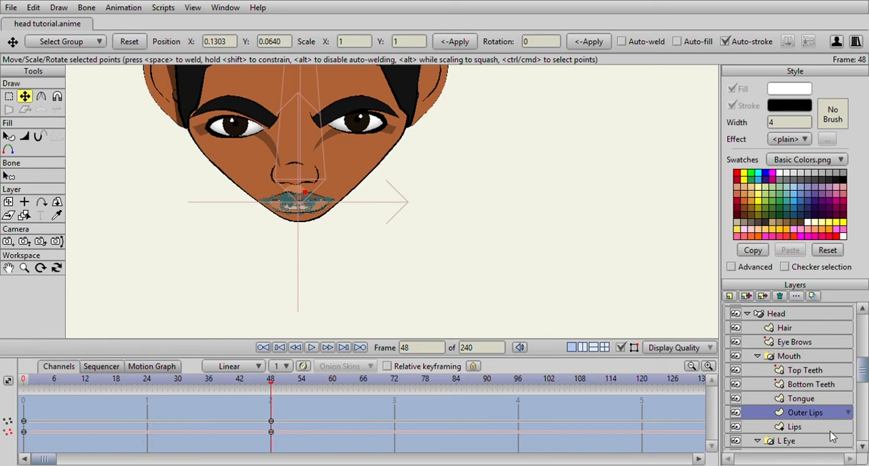
- Select the Details layer and move the light highlight shape from above the lips up onto the nose tip at frame 48
{"action": "scroll", "coordinate": [815, 410], "scroll_direction": "up", "scroll_amount": 2}
{"action": "scroll", "coordinate": [807, 390], "scroll_direction": "down", "scroll_amount": 3}
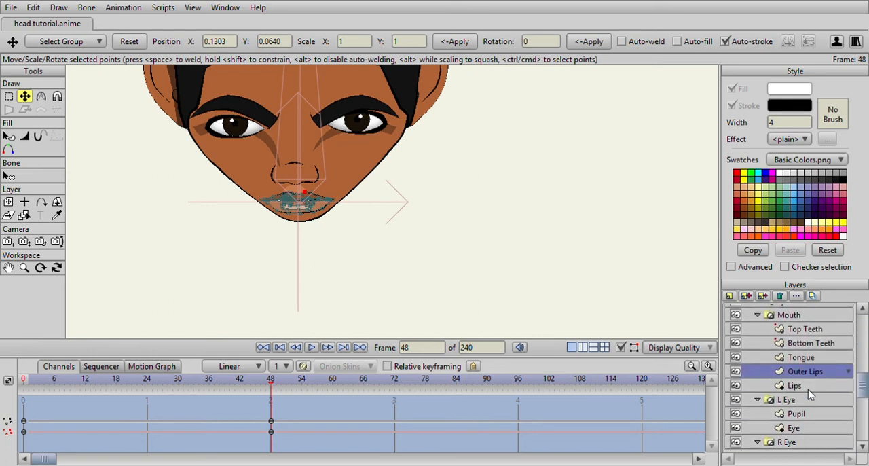
{"action": "scroll", "coordinate": [802, 413], "scroll_direction": "down", "scroll_amount": 4}
{"action": "left_click", "coordinate": [789, 410]}
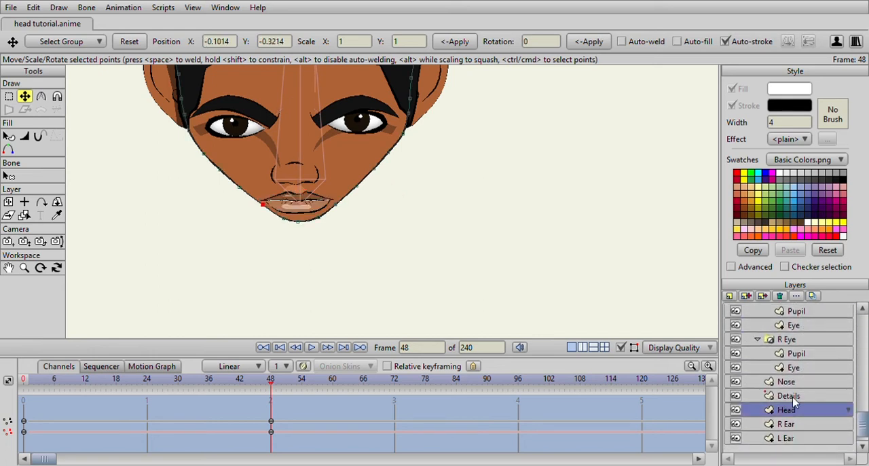
{"action": "left_click", "coordinate": [794, 400]}
{"action": "scroll", "coordinate": [314, 242], "scroll_direction": "up", "scroll_amount": 5}
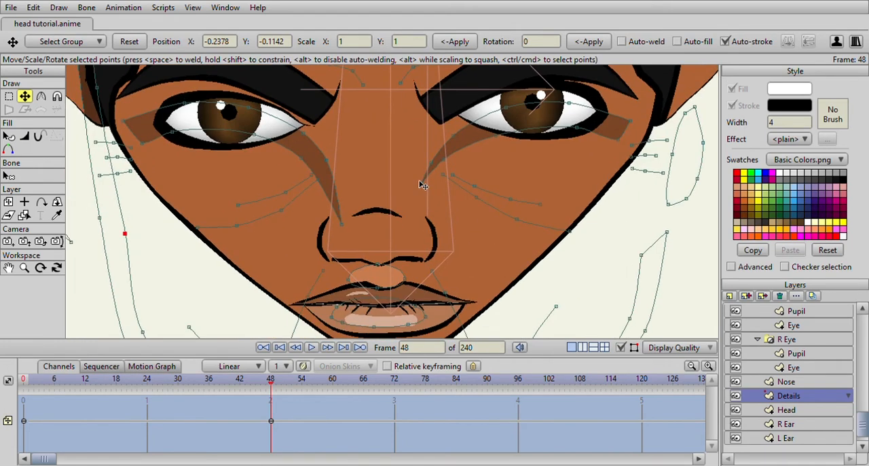
{"action": "left_click", "coordinate": [379, 275]}
{"action": "left_click_drag", "start_coordinate": [372, 278], "coordinate": [344, 246]}
{"action": "left_click_drag", "start_coordinate": [402, 244], "coordinate": [379, 253]}
{"action": "scroll", "coordinate": [382, 253], "scroll_direction": "down", "scroll_amount": 4}
{"action": "scroll", "coordinate": [384, 256], "scroll_direction": "down", "scroll_amount": 2}
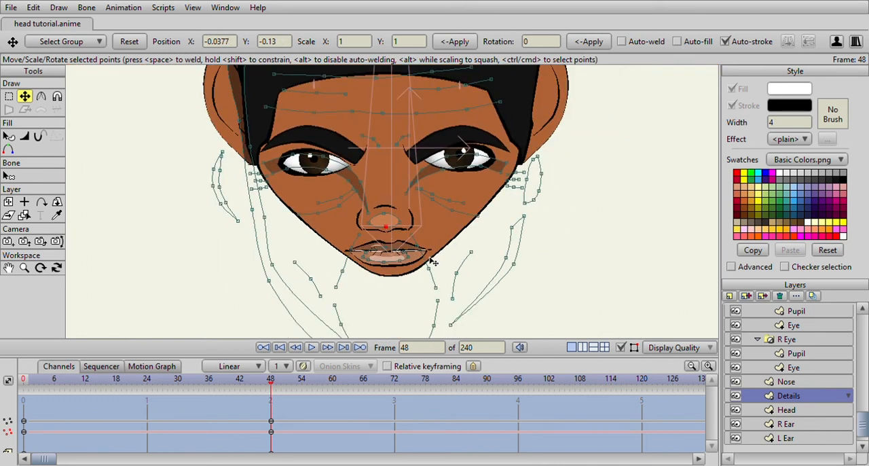
{"action": "scroll", "coordinate": [434, 264], "scroll_direction": "up", "scroll_amount": 2}
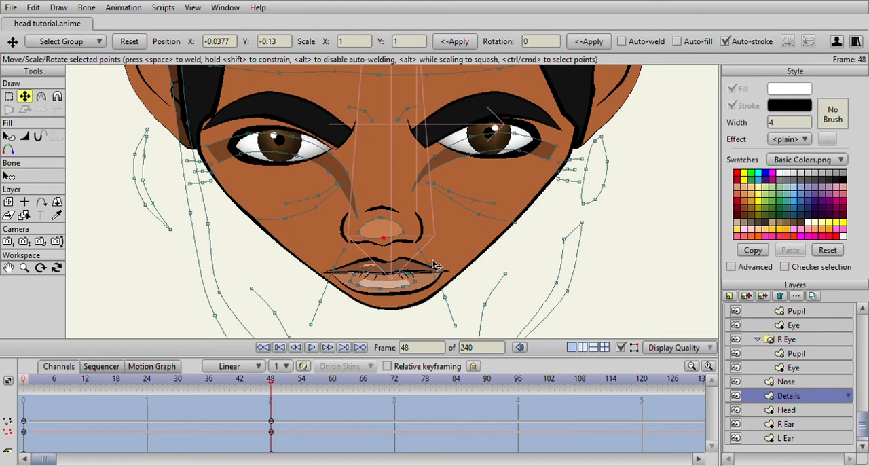
- Reshape the shadow around the right-hand eye in the Details layer to fit the upper eyelid at frame 48
{"action": "left_click_drag", "start_coordinate": [406, 180], "coordinate": [396, 278]}
{"action": "left_click", "coordinate": [488, 242]}
{"action": "left_click_drag", "start_coordinate": [481, 239], "coordinate": [454, 224]}
{"action": "left_click_drag", "start_coordinate": [507, 224], "coordinate": [547, 225]}
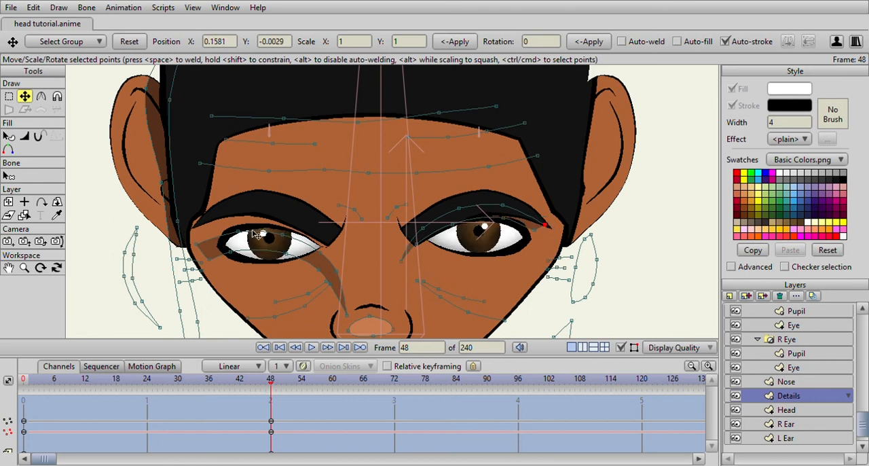
- Reshape the shadow above the left-hand eye and its tail beside the nose in the Details layer at frame 48
{"action": "left_click", "coordinate": [279, 230]}
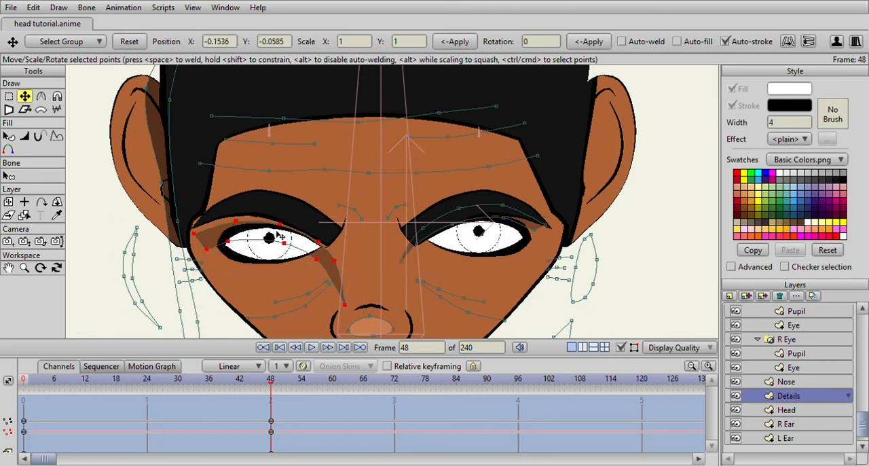
{"action": "left_click", "coordinate": [229, 236]}
{"action": "left_click_drag", "start_coordinate": [229, 236], "coordinate": [229, 231]}
{"action": "left_click", "coordinate": [320, 245]}
{"action": "left_click", "coordinate": [341, 286]}
{"action": "scroll", "coordinate": [368, 245], "scroll_direction": "down", "scroll_amount": 3}
{"action": "scroll", "coordinate": [411, 181], "scroll_direction": "up", "scroll_amount": 3}
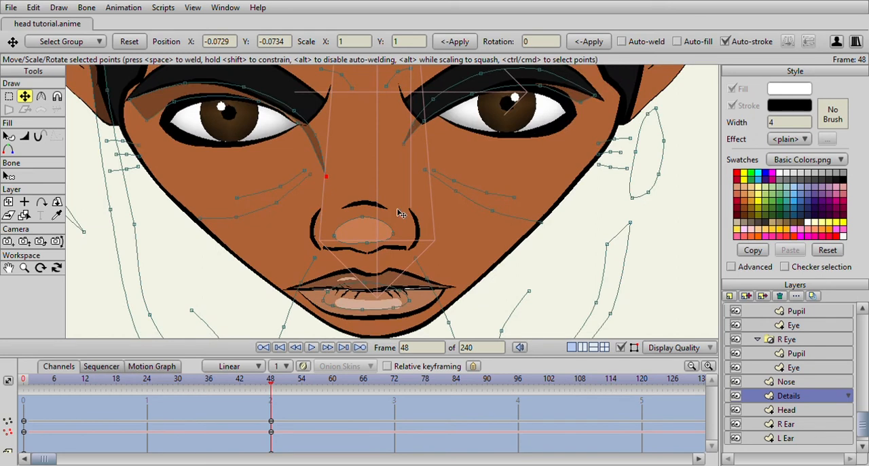
- Move the smile lines on both sides of the mouth up alongside the nose at frame 48
{"action": "left_click_drag", "start_coordinate": [415, 270], "coordinate": [409, 223]}
{"action": "left_click", "coordinate": [264, 272]}
{"action": "left_click_drag", "start_coordinate": [268, 275], "coordinate": [269, 226]}
- Move the shadow shape from the lips up beneath the nose and fit its upper points to the nose base
{"action": "scroll", "coordinate": [378, 213], "scroll_direction": "up", "scroll_amount": 2}
{"action": "key", "text": "ctrl+Up"}
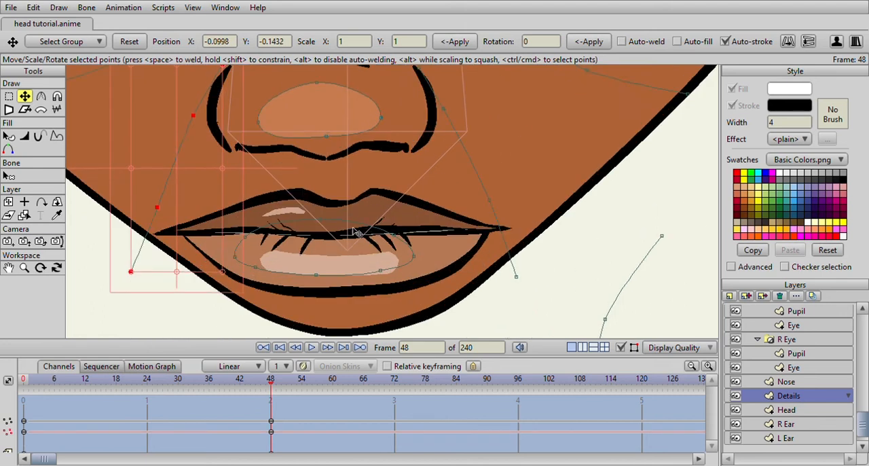
{"action": "left_click", "coordinate": [356, 226]}
{"action": "left_click_drag", "start_coordinate": [359, 229], "coordinate": [327, 159]}
{"action": "left_click", "coordinate": [326, 137]}
{"action": "left_click_drag", "start_coordinate": [392, 150], "coordinate": [377, 144]}
{"action": "left_click_drag", "start_coordinate": [256, 180], "coordinate": [242, 155]}
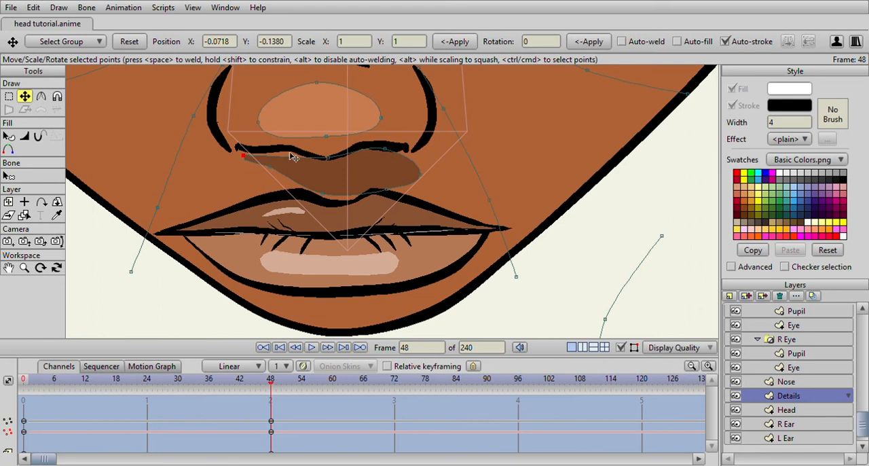
- Refine the points of the under-nose shadow into a thin band following the nose's lower edge
{"action": "left_click_drag", "start_coordinate": [263, 158], "coordinate": [279, 149]}
{"action": "left_click_drag", "start_coordinate": [311, 187], "coordinate": [329, 171]}
{"action": "left_click_drag", "start_coordinate": [379, 189], "coordinate": [378, 149]}
{"action": "scroll", "coordinate": [412, 185], "scroll_direction": "down", "scroll_amount": 3}
{"action": "scroll", "coordinate": [436, 168], "scroll_direction": "down", "scroll_amount": 2}
{"action": "left_click_drag", "start_coordinate": [437, 168], "coordinate": [404, 168]}
- Move both crease lines under the right-hand eye up toward the eye and adjust their points at frame 48
{"action": "scroll", "coordinate": [395, 203], "scroll_direction": "up", "scroll_amount": 5}
{"action": "left_click", "coordinate": [402, 198]}
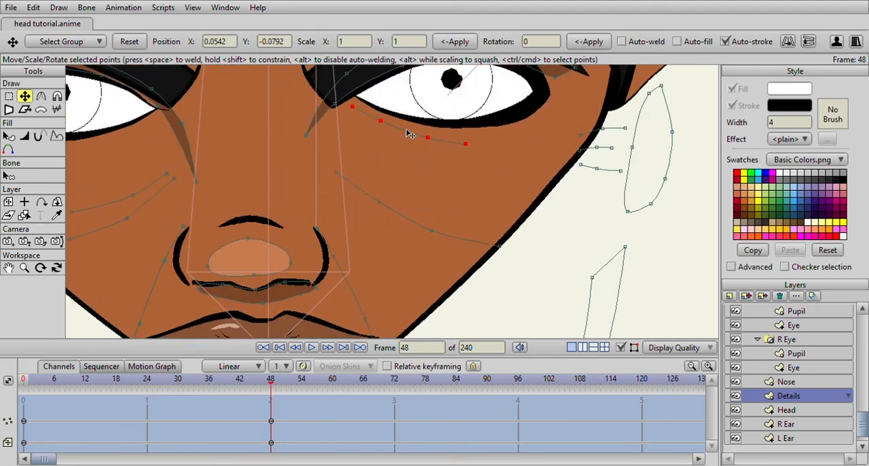
{"action": "left_click_drag", "start_coordinate": [410, 134], "coordinate": [410, 133]}
{"action": "left_click_drag", "start_coordinate": [473, 146], "coordinate": [464, 159]}
{"action": "mouse_move", "coordinate": [411, 121]}
{"action": "left_mouse_down"}
{"action": "mouse_move", "coordinate": [410, 135]}
{"action": "mouse_move", "coordinate": [407, 127]}
{"action": "left_mouse_up"}
{"action": "left_click", "coordinate": [389, 206]}
{"action": "left_click_drag", "start_coordinate": [397, 189], "coordinate": [401, 118]}
{"action": "mouse_move", "coordinate": [492, 179]}
{"action": "left_mouse_down"}
{"action": "mouse_move", "coordinate": [512, 194]}
{"action": "mouse_move", "coordinate": [501, 195]}
{"action": "left_mouse_up"}
{"action": "mouse_move", "coordinate": [408, 137]}
{"action": "left_mouse_down"}
{"action": "mouse_move", "coordinate": [408, 162]}
{"action": "mouse_move", "coordinate": [410, 150]}
{"action": "left_mouse_up"}
{"action": "left_click", "coordinate": [432, 153]}
{"action": "left_click_drag", "start_coordinate": [468, 173], "coordinate": [464, 164]}
{"action": "left_click_drag", "start_coordinate": [404, 136], "coordinate": [405, 134]}
- Move the crease lines under the left-hand eye up and reshape the lower one to match the other side
{"action": "left_click_drag", "start_coordinate": [223, 176], "coordinate": [323, 139]}
{"action": "double_click", "coordinate": [331, 188]}
{"action": "double_click", "coordinate": [358, 196]}
{"action": "left_click_drag", "start_coordinate": [359, 196], "coordinate": [361, 123]}
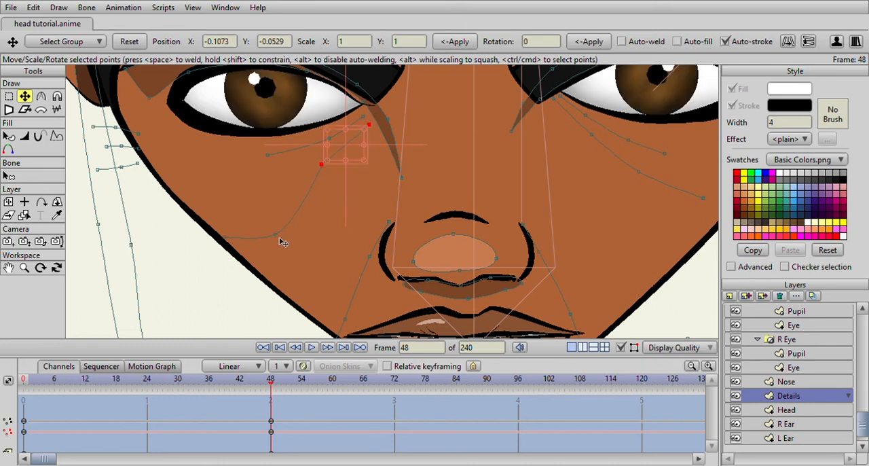
{"action": "left_click_drag", "start_coordinate": [277, 234], "coordinate": [281, 227]}
{"action": "left_click_drag", "start_coordinate": [290, 192], "coordinate": [290, 190]}
{"action": "left_click_drag", "start_coordinate": [225, 239], "coordinate": [258, 203]}
{"action": "scroll", "coordinate": [259, 205], "scroll_direction": "down", "scroll_amount": 3}
{"action": "left_click_drag", "start_coordinate": [368, 211], "coordinate": [242, 229]}
{"action": "scroll", "coordinate": [379, 233], "scroll_direction": "down", "scroll_amount": 3}
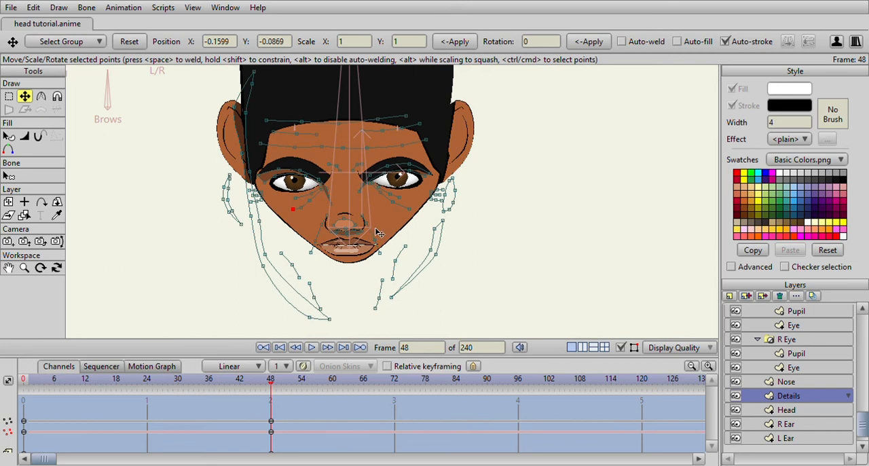
{"action": "scroll", "coordinate": [382, 232], "scroll_direction": "down", "scroll_amount": 2}
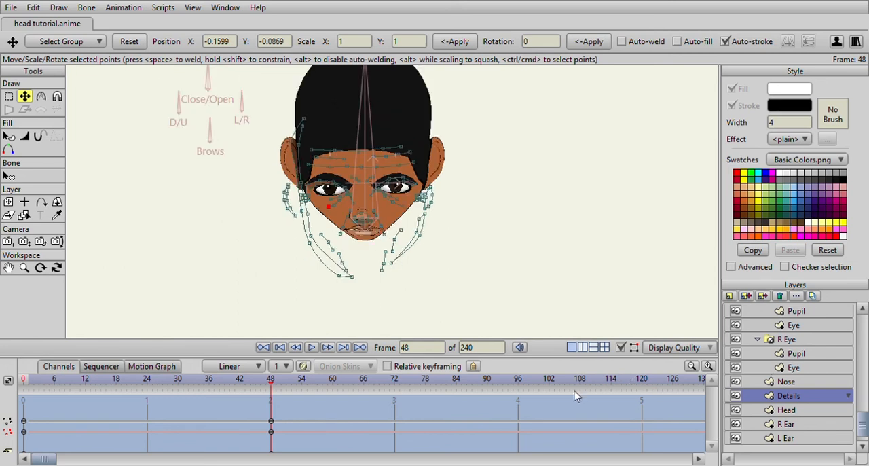
- Select the R Ear layer and move the whole ear down and slightly inward at frame 48
{"action": "scroll", "coordinate": [739, 410], "scroll_direction": "down", "scroll_amount": 1}
{"action": "left_click", "coordinate": [797, 413]}
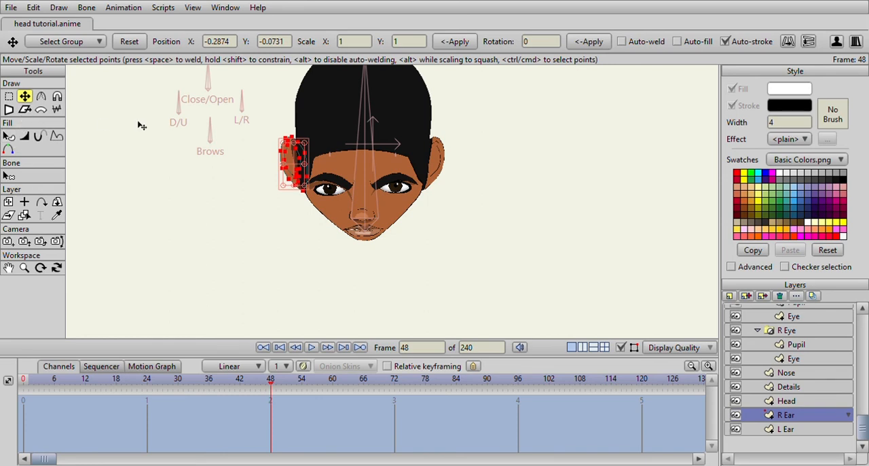
{"action": "scroll", "coordinate": [138, 124], "scroll_direction": "up", "scroll_amount": 3}
{"action": "left_click_drag", "start_coordinate": [253, 143], "coordinate": [249, 140]}
{"action": "left_click_drag", "start_coordinate": [226, 195], "coordinate": [236, 222]}
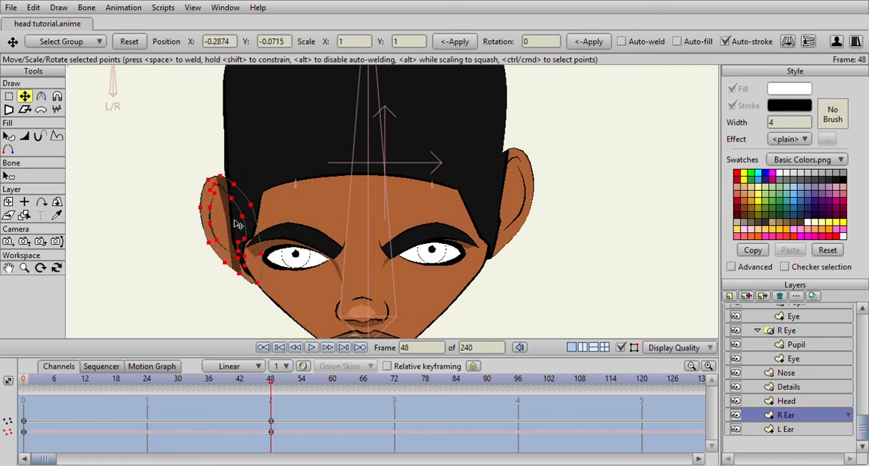
{"action": "left_click_drag", "start_coordinate": [238, 225], "coordinate": [239, 226]}
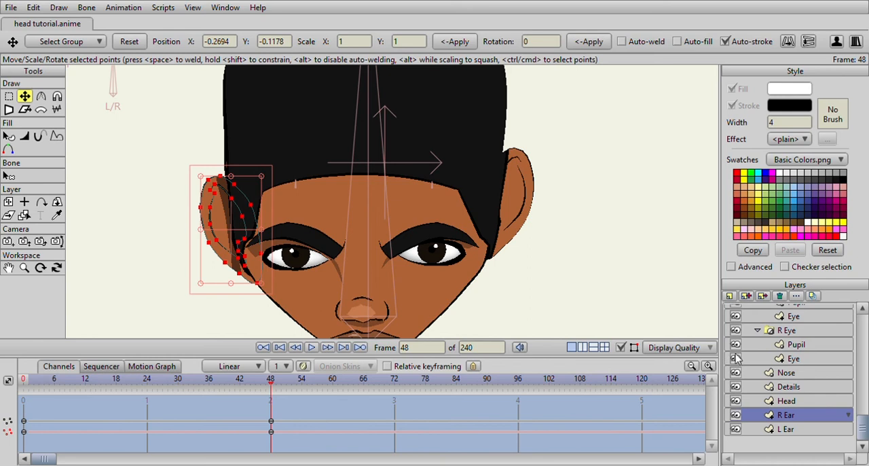
- Select the L Ear layer and shift the whole layer down and slightly inward at frame 48 with Transform Layer
{"action": "left_click", "coordinate": [812, 428]}
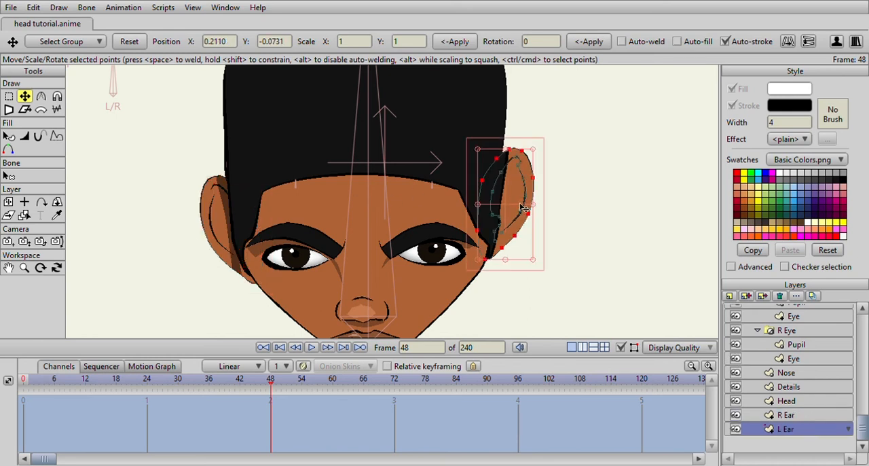
{"action": "left_click_drag", "start_coordinate": [518, 207], "coordinate": [516, 220]}
{"action": "left_click", "coordinate": [9, 202]}
{"action": "left_click_drag", "start_coordinate": [518, 207], "coordinate": [509, 224]}
{"action": "scroll", "coordinate": [424, 238], "scroll_direction": "down", "scroll_amount": 4}
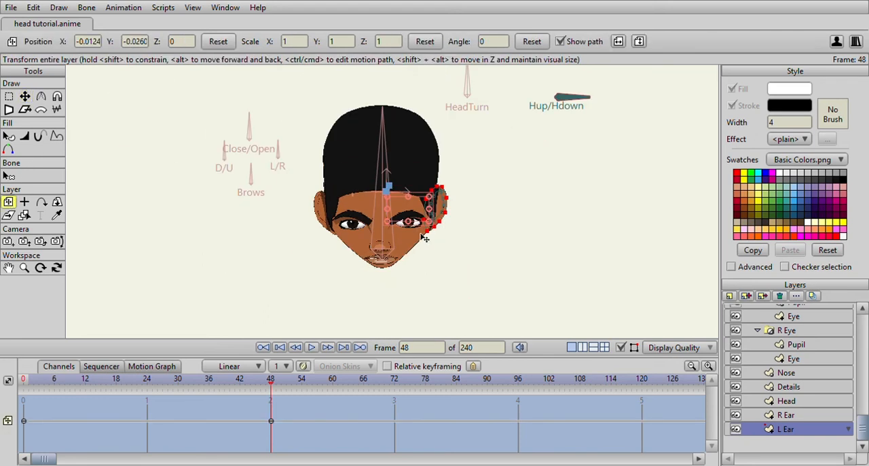
{"action": "scroll", "coordinate": [395, 250], "scroll_direction": "up", "scroll_amount": 4}
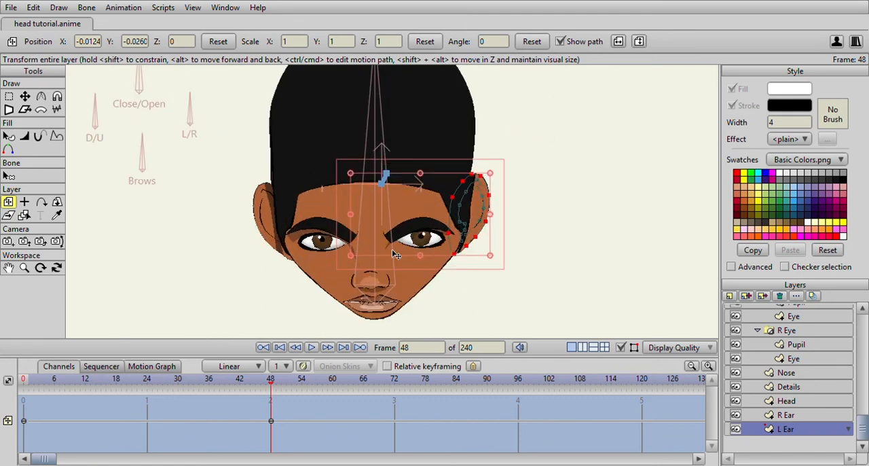
- Move the side shading shapes in the Details layer up to the jawline on both sides of the face
{"action": "left_click", "coordinate": [801, 385]}
{"action": "left_click_drag", "start_coordinate": [412, 311], "coordinate": [403, 247]}
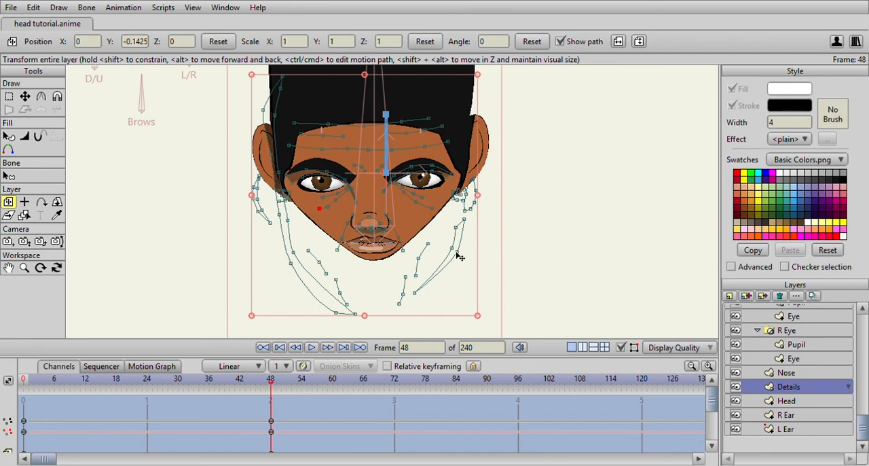
{"action": "left_click", "coordinate": [26, 97]}
{"action": "left_click", "coordinate": [452, 245]}
{"action": "left_click_drag", "start_coordinate": [449, 247], "coordinate": [448, 205]}
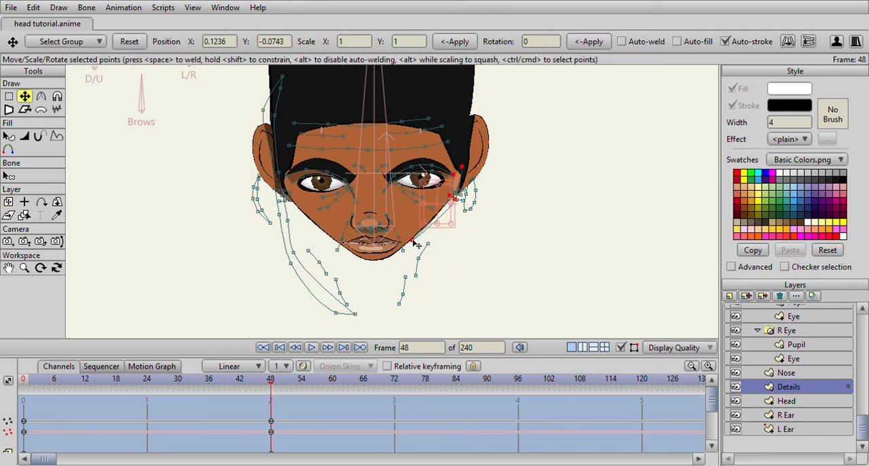
{"action": "double_click", "coordinate": [291, 265]}
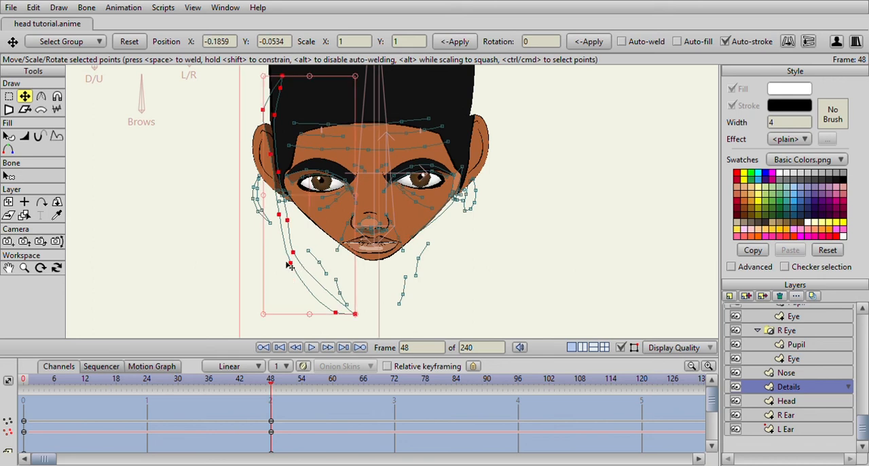
{"action": "left_click_drag", "start_coordinate": [306, 280], "coordinate": [301, 216]}
- Scrub the timeline back from frame 48 and forward again to examine how the head deforms
{"action": "scroll", "coordinate": [307, 252], "scroll_direction": "down", "scroll_amount": 4}
{"action": "left_click_drag", "start_coordinate": [269, 381], "coordinate": [106, 393]}
{"action": "scroll", "coordinate": [359, 226], "scroll_direction": "up", "scroll_amount": 4}
{"action": "left_click_drag", "start_coordinate": [163, 382], "coordinate": [270, 383]}
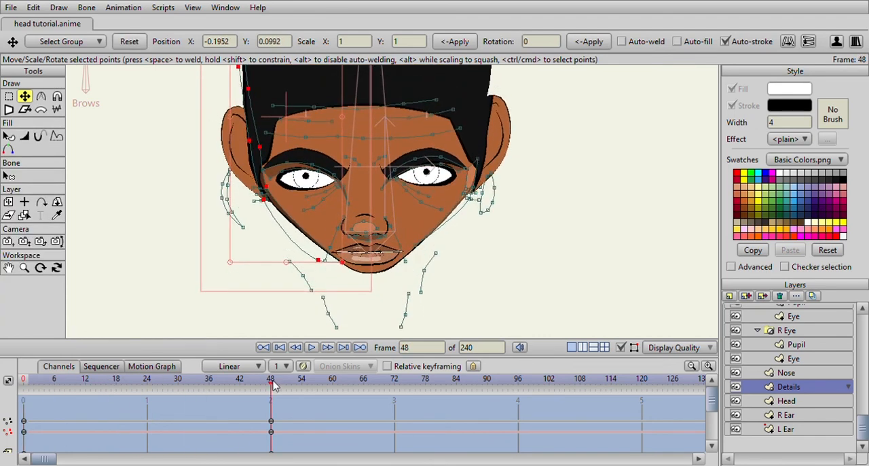
{"action": "scroll", "coordinate": [388, 219], "scroll_direction": "up", "scroll_amount": 3}
{"action": "scroll", "coordinate": [351, 187], "scroll_direction": "down", "scroll_amount": 3}
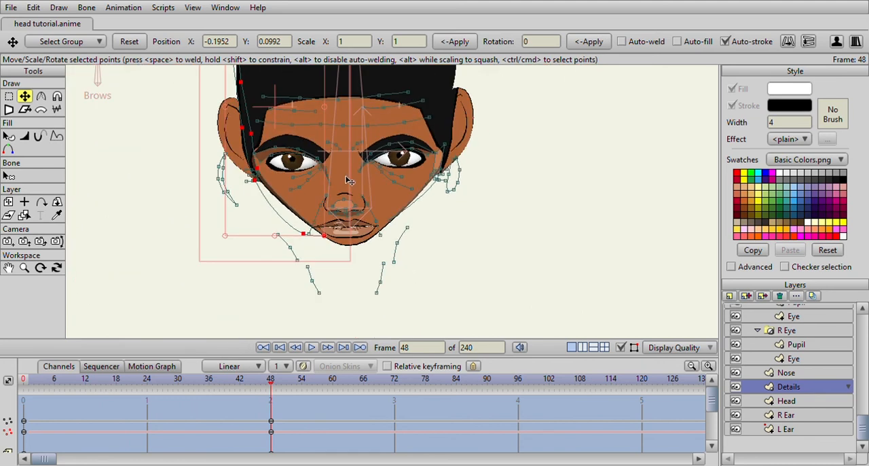
{"action": "scroll", "coordinate": [348, 181], "scroll_direction": "up", "scroll_amount": 3}
{"action": "scroll", "coordinate": [351, 182], "scroll_direction": "down", "scroll_amount": 3}
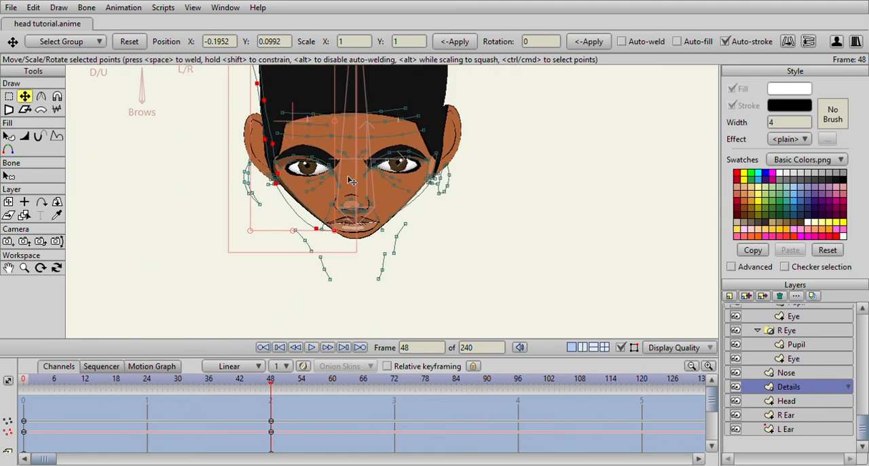
{"action": "scroll", "coordinate": [353, 190], "scroll_direction": "up", "scroll_amount": 2}
- Select the Eye layer in the R Eye group, lower its upper lid and adjust its corner and lower lid points
{"action": "left_click", "coordinate": [793, 358]}
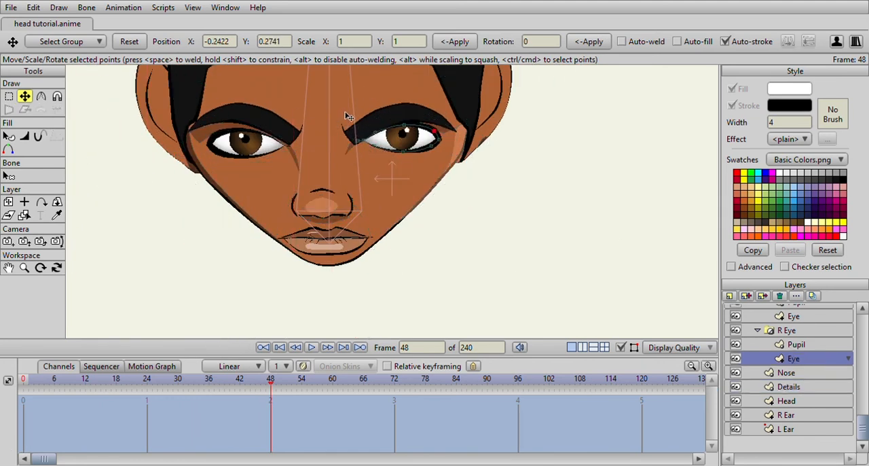
{"action": "scroll", "coordinate": [346, 115], "scroll_direction": "up", "scroll_amount": 3}
{"action": "left_click", "coordinate": [333, 173]}
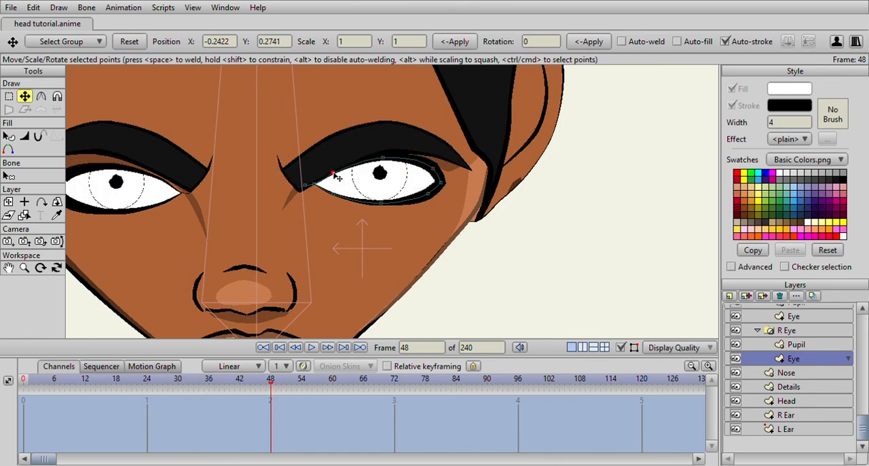
{"action": "left_click_drag", "start_coordinate": [382, 161], "coordinate": [384, 168]}
{"action": "left_click", "coordinate": [434, 177]}
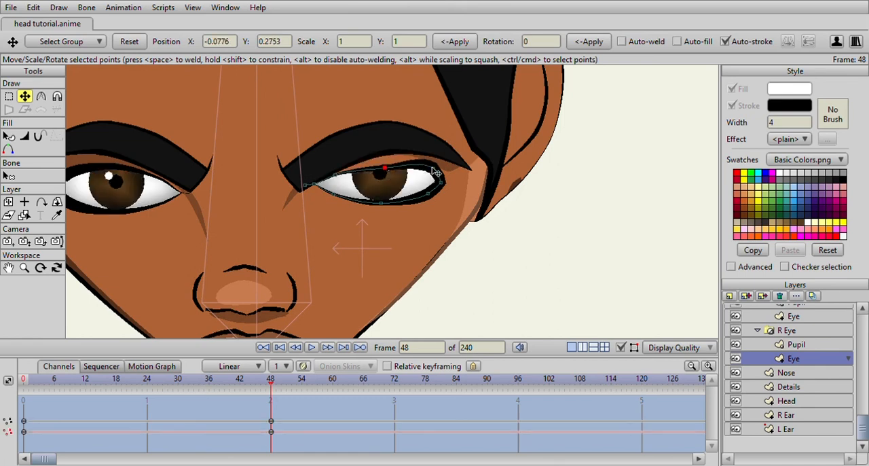
{"action": "left_click_drag", "start_coordinate": [437, 179], "coordinate": [433, 174]}
{"action": "left_click_drag", "start_coordinate": [380, 203], "coordinate": [386, 203]}
- Flatten the inner part of the R Eye's upper lid at frame 48
{"action": "scroll", "coordinate": [397, 214], "scroll_direction": "down", "scroll_amount": 5}
{"action": "scroll", "coordinate": [396, 220], "scroll_direction": "up", "scroll_amount": 5}
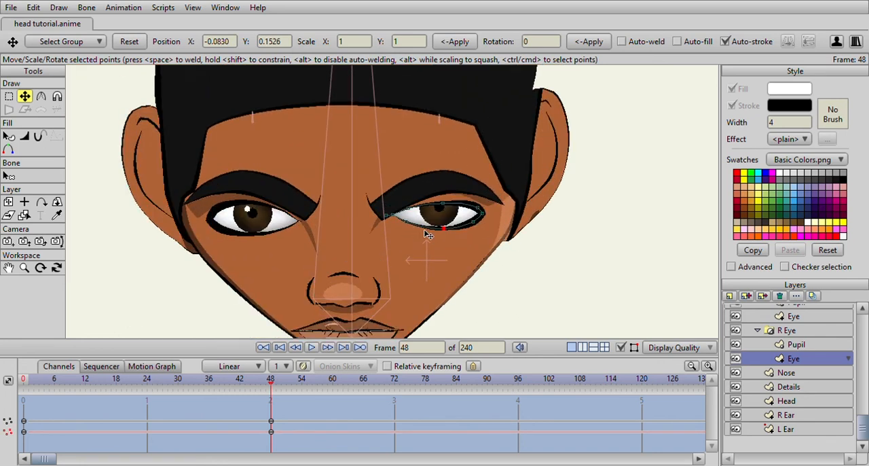
{"action": "left_click", "coordinate": [440, 206]}
{"action": "left_click_drag", "start_coordinate": [438, 206], "coordinate": [411, 212]}
{"action": "scroll", "coordinate": [432, 232], "scroll_direction": "down", "scroll_amount": 5}
{"action": "scroll", "coordinate": [707, 333], "scroll_direction": "up", "scroll_amount": 3}
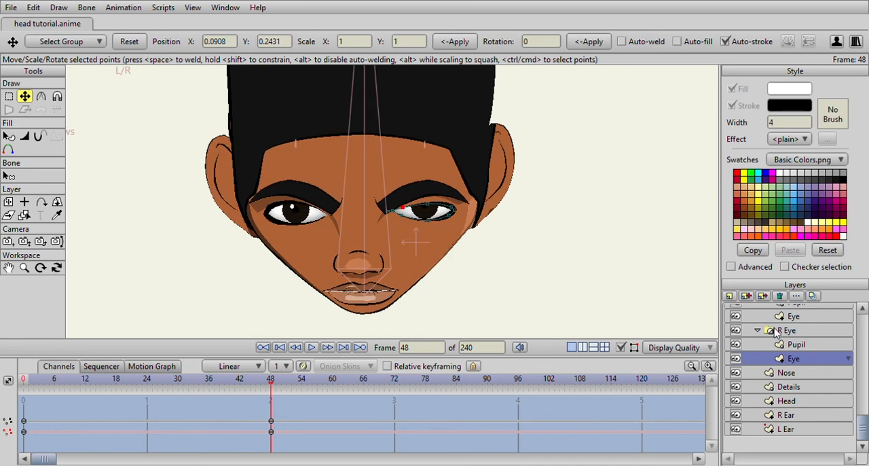
- Select the Eye layer in the L Eye group and lower its upper lid to match the other eye
{"action": "scroll", "coordinate": [794, 378], "scroll_direction": "up", "scroll_amount": 1}
{"action": "left_click", "coordinate": [793, 358]}
{"action": "scroll", "coordinate": [329, 223], "scroll_direction": "up", "scroll_amount": 5}
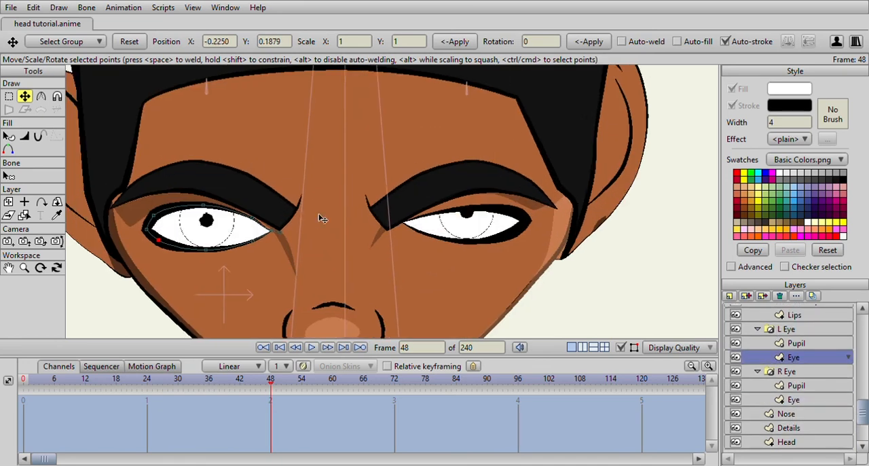
{"action": "left_click_drag", "start_coordinate": [317, 217], "coordinate": [313, 222]}
{"action": "left_click_drag", "start_coordinate": [263, 204], "coordinate": [259, 225]}
{"action": "scroll", "coordinate": [262, 230], "scroll_direction": "down", "scroll_amount": 5}
{"action": "scroll", "coordinate": [299, 222], "scroll_direction": "up", "scroll_amount": 2}
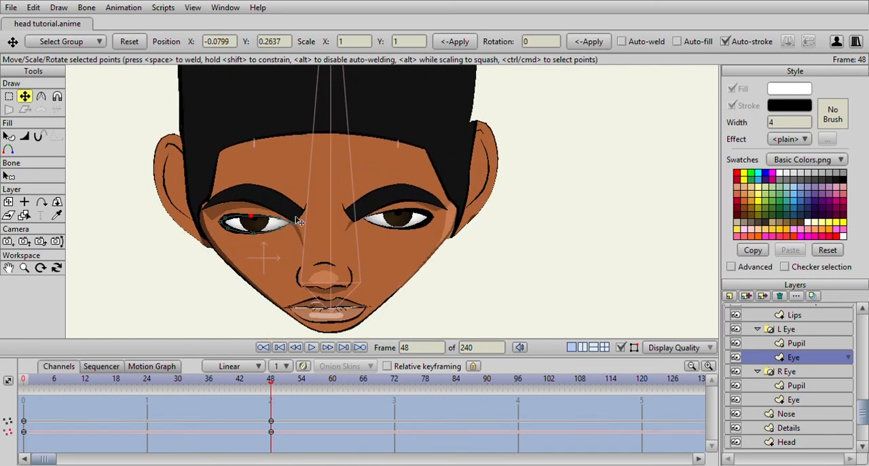
{"action": "scroll", "coordinate": [366, 221], "scroll_direction": "up", "scroll_amount": 4}
{"action": "scroll", "coordinate": [414, 244], "scroll_direction": "down", "scroll_amount": 3}
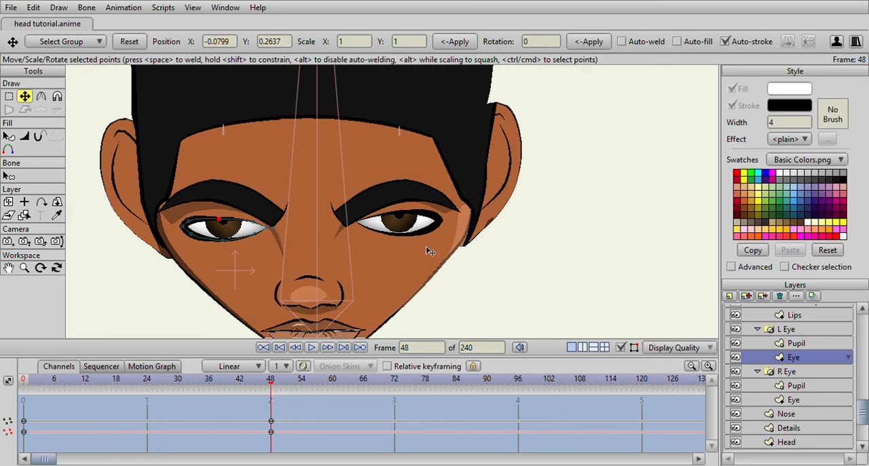
- Lower the eyelid shadow points above both eyes in the Details layer to follow the new lid shapes
{"action": "left_click", "coordinate": [813, 426]}
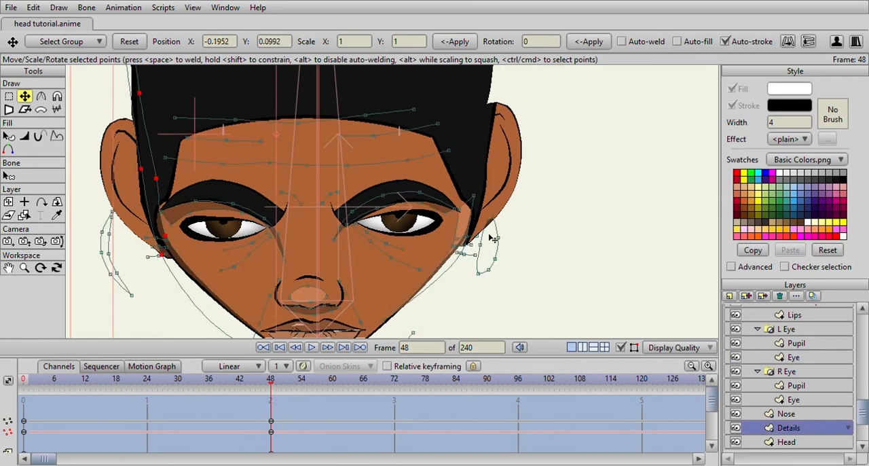
{"action": "scroll", "coordinate": [442, 214], "scroll_direction": "up", "scroll_amount": 3}
{"action": "left_click_drag", "start_coordinate": [441, 208], "coordinate": [441, 220]}
{"action": "left_click_drag", "start_coordinate": [366, 214], "coordinate": [551, 198]}
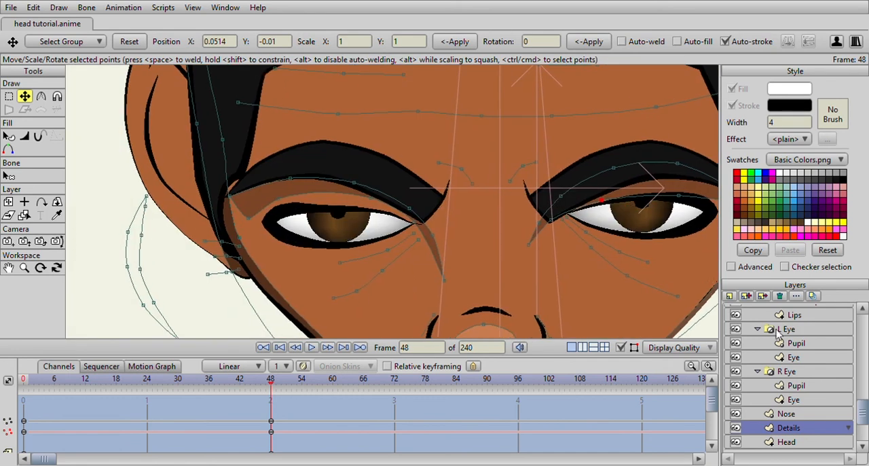
{"action": "left_click_drag", "start_coordinate": [371, 197], "coordinate": [370, 207]}
{"action": "left_click_drag", "start_coordinate": [277, 195], "coordinate": [277, 203]}
{"action": "scroll", "coordinate": [278, 202], "scroll_direction": "down", "scroll_amount": 8}
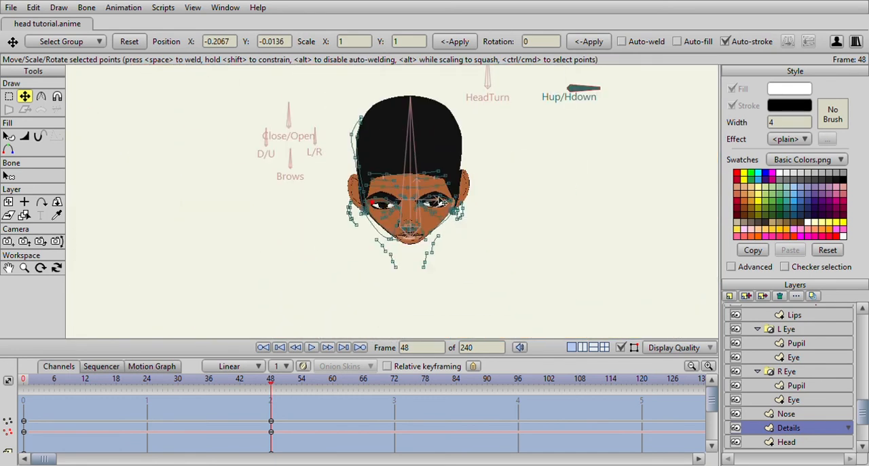
{"action": "left_click_drag", "start_coordinate": [489, 205], "coordinate": [412, 192]}
{"action": "scroll", "coordinate": [413, 193], "scroll_direction": "down", "scroll_amount": 2}
{"action": "scroll", "coordinate": [412, 191], "scroll_direction": "up", "scroll_amount": 4}
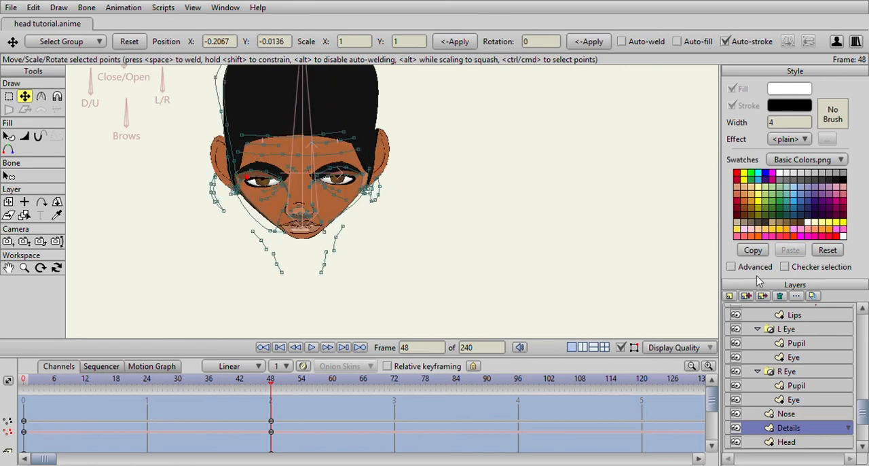
- Leave the Hup/Hdown action for the main timeline and go to frame 0
{"action": "double_click", "coordinate": [633, 154]}
{"action": "scroll", "coordinate": [395, 208], "scroll_direction": "down", "scroll_amount": 3}
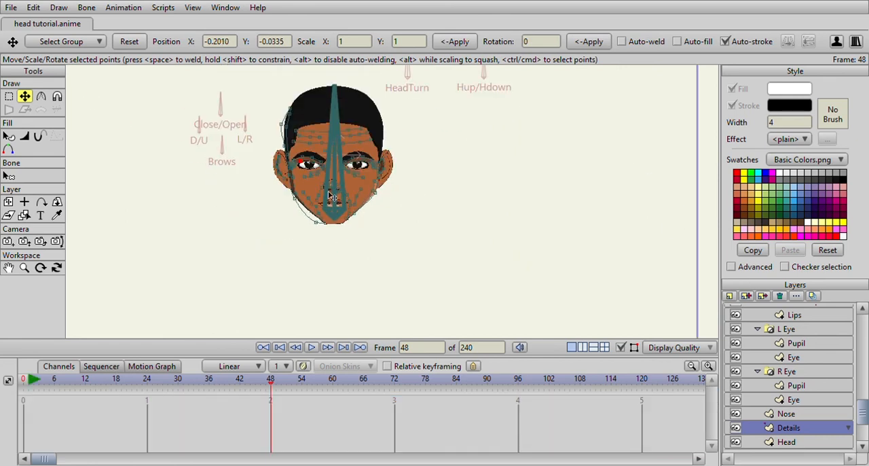
{"action": "left_click", "coordinate": [25, 381]}
{"action": "scroll", "coordinate": [840, 353], "scroll_direction": "up", "scroll_amount": 8}
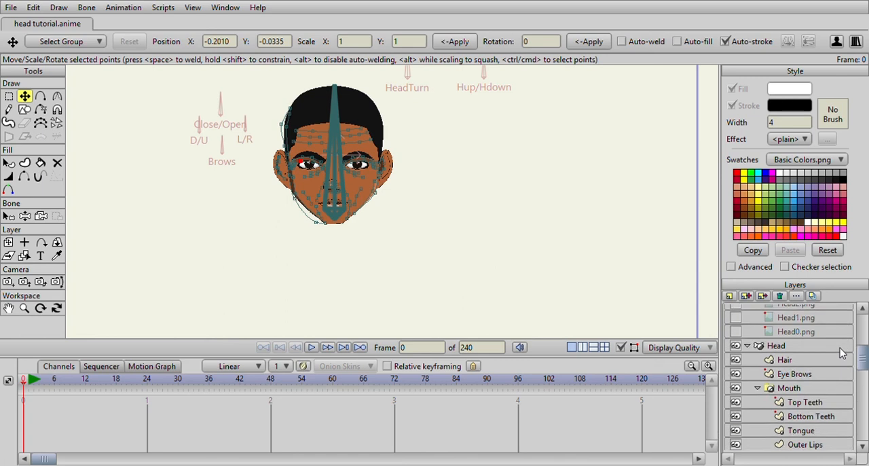
- Select the Head bone layer and test the head poses by manipulating the HeadTurn and Hup/Hdown bones at frame 0
{"action": "left_click", "coordinate": [775, 424]}
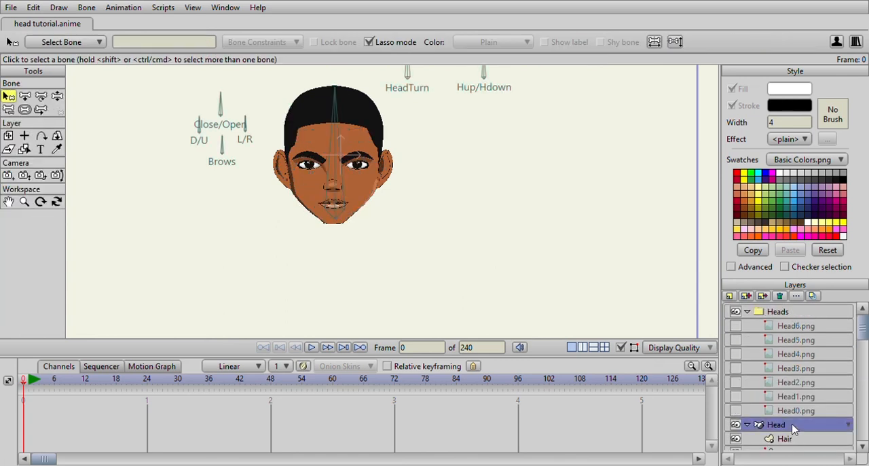
{"action": "left_click", "coordinate": [58, 97]}
{"action": "scroll", "coordinate": [389, 205], "scroll_direction": "up", "scroll_amount": 4}
{"action": "left_click_drag", "start_coordinate": [359, 89], "coordinate": [390, 186]}
{"action": "scroll", "coordinate": [390, 186], "scroll_direction": "down", "scroll_amount": 2}
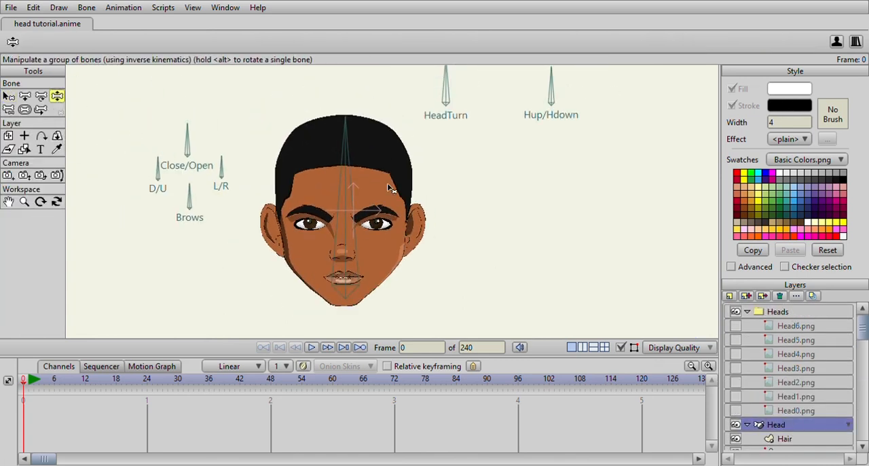
{"action": "left_click_drag", "start_coordinate": [468, 118], "coordinate": [442, 167]}
{"action": "left_click_drag", "start_coordinate": [525, 145], "coordinate": [435, 212]}
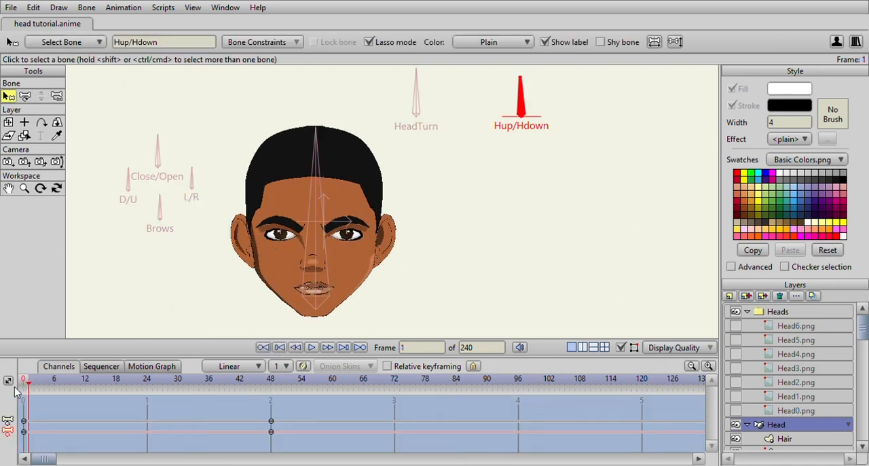
- At frame 48 of the Hup/Hdown action, move the inner-ear shadow and line shapes in the Details layer to fit both ears
{"action": "left_click_drag", "start_coordinate": [16, 392], "coordinate": [271, 412]}
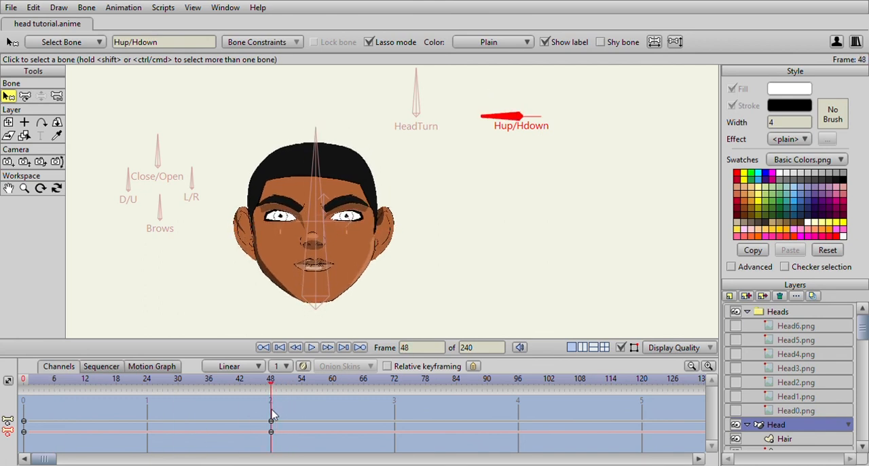
{"action": "scroll", "coordinate": [828, 408], "scroll_direction": "down", "scroll_amount": 5}
{"action": "scroll", "coordinate": [811, 401], "scroll_direction": "down", "scroll_amount": 5}
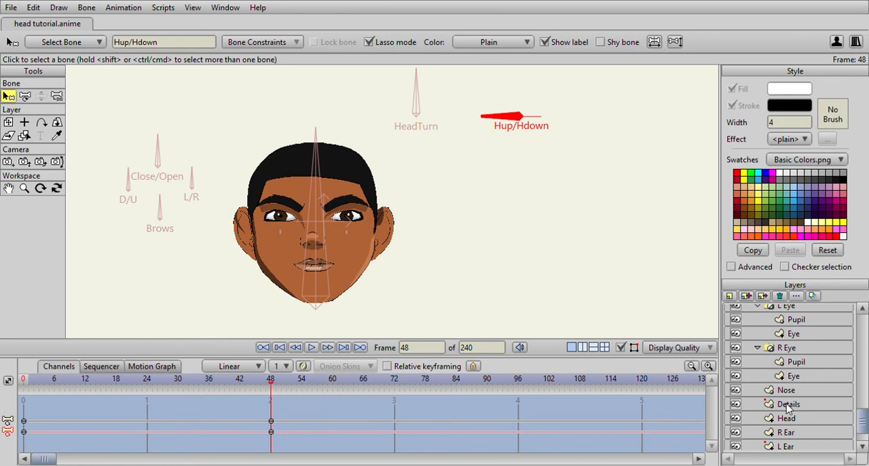
{"action": "left_click", "coordinate": [787, 405]}
{"action": "scroll", "coordinate": [358, 228], "scroll_direction": "up", "scroll_amount": 4}
{"action": "left_click", "coordinate": [368, 223]}
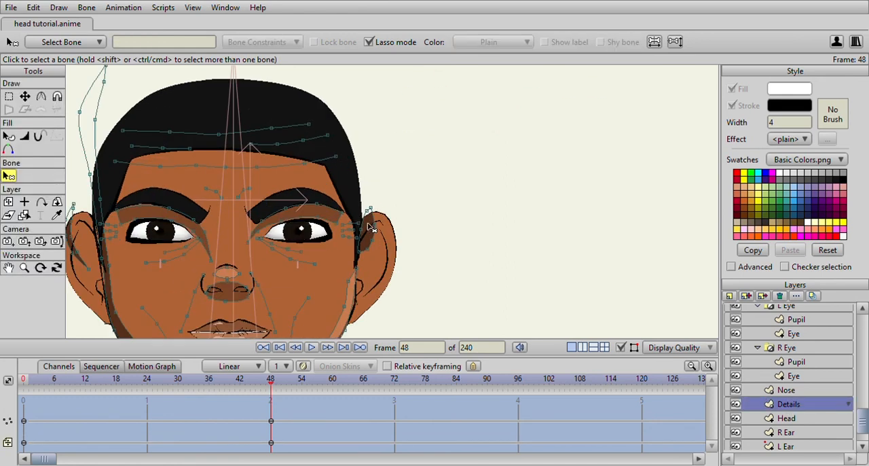
{"action": "left_click", "coordinate": [24, 96]}
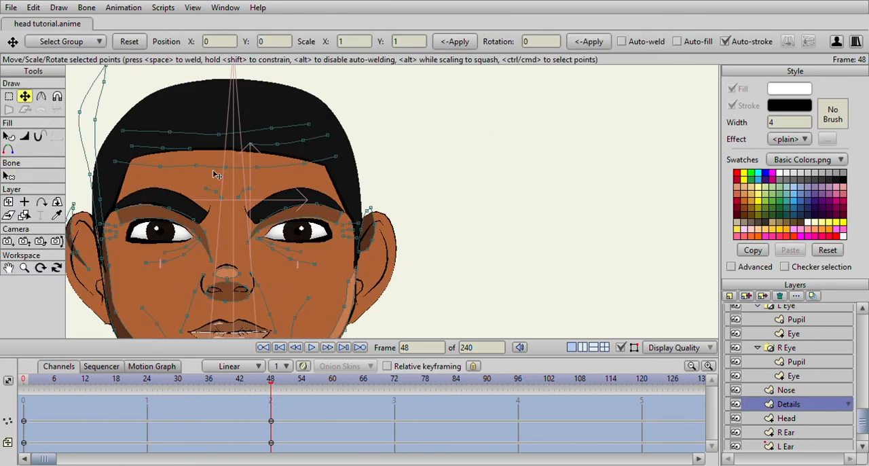
{"action": "left_click", "coordinate": [370, 227]}
{"action": "left_click_drag", "start_coordinate": [365, 228], "coordinate": [365, 257]}
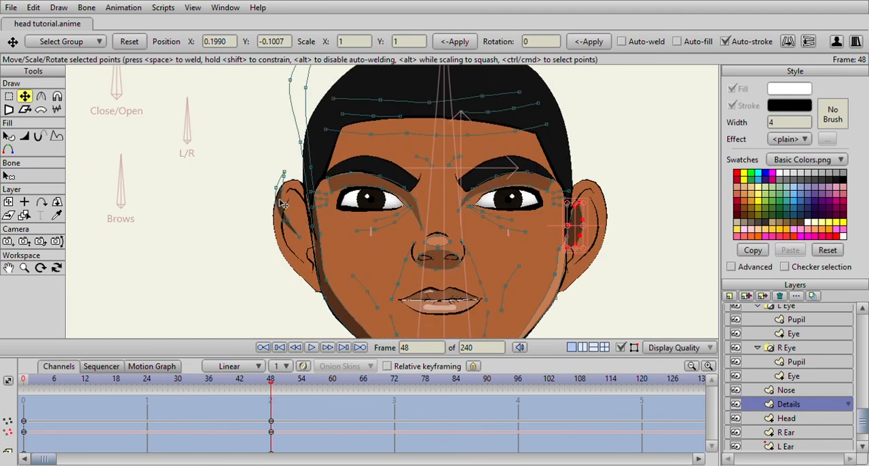
{"action": "left_click_drag", "start_coordinate": [284, 203], "coordinate": [292, 232]}
{"action": "scroll", "coordinate": [399, 239], "scroll_direction": "down", "scroll_amount": 3}
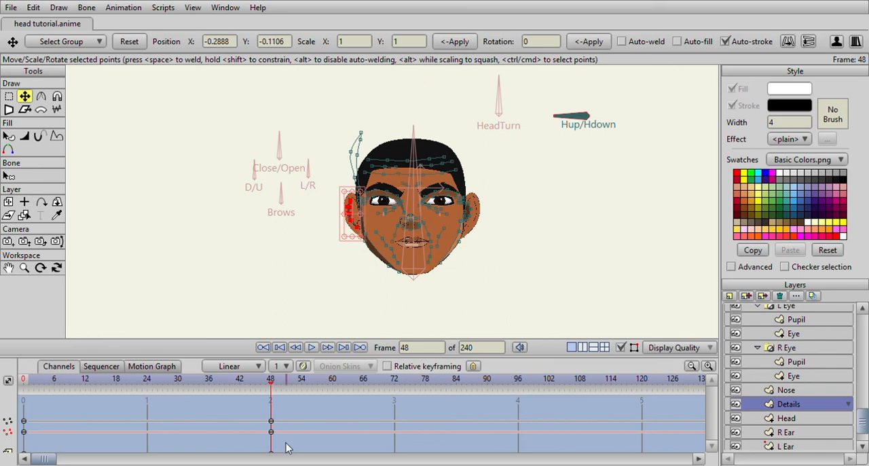
- Leave the Hup/Hdown action for the main timeline and select the Head bone layer at frame 1
{"action": "left_click_drag", "start_coordinate": [270, 383], "coordinate": [23, 380]}
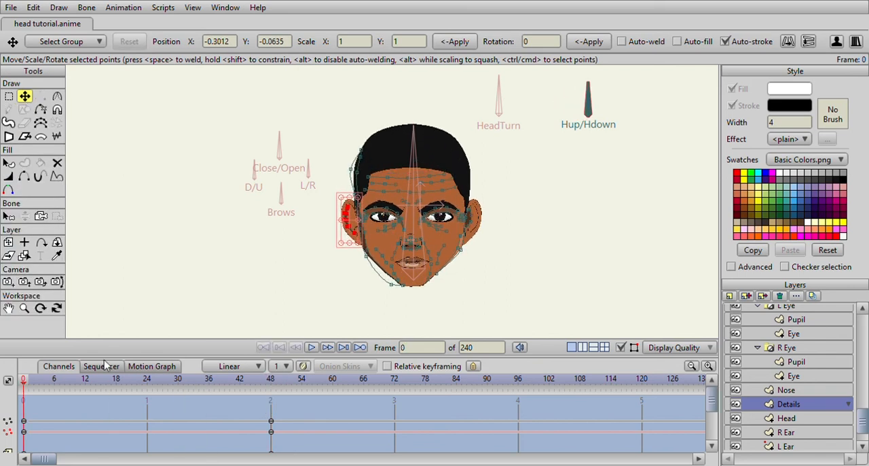
{"action": "double_click", "coordinate": [632, 152]}
{"action": "scroll", "coordinate": [334, 233], "scroll_direction": "down", "scroll_amount": 4}
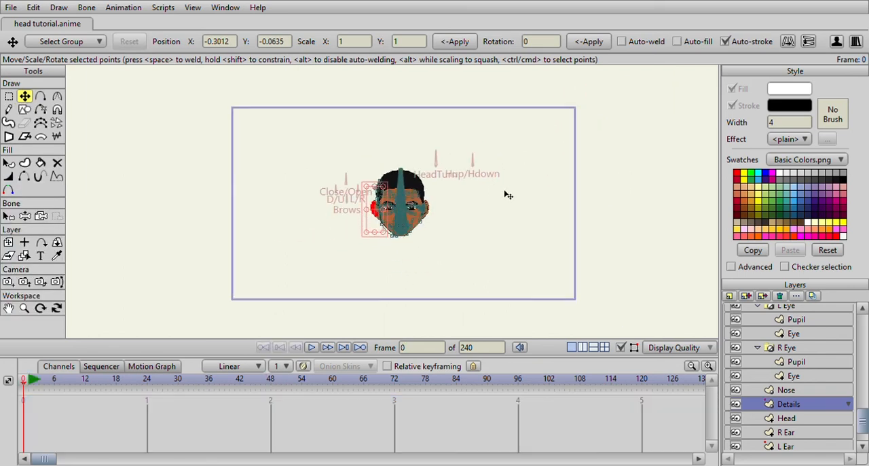
{"action": "scroll", "coordinate": [783, 348], "scroll_direction": "up", "scroll_amount": 5}
{"action": "left_click", "coordinate": [763, 427]}
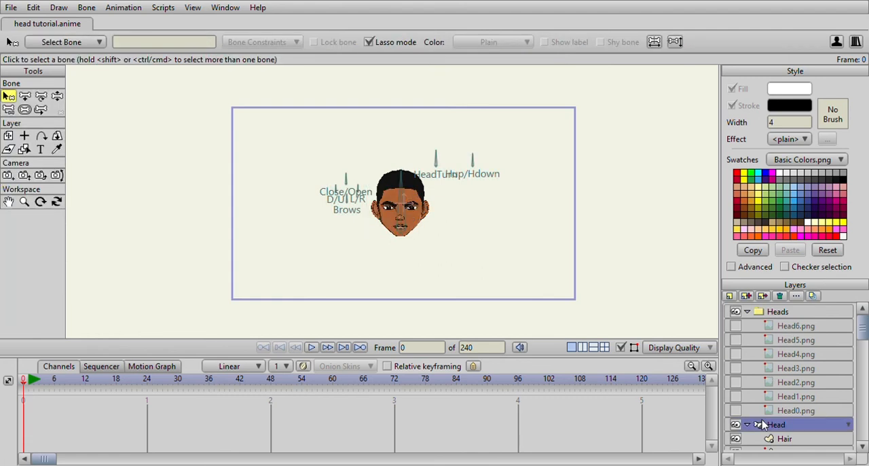
{"action": "left_click", "coordinate": [30, 380]}
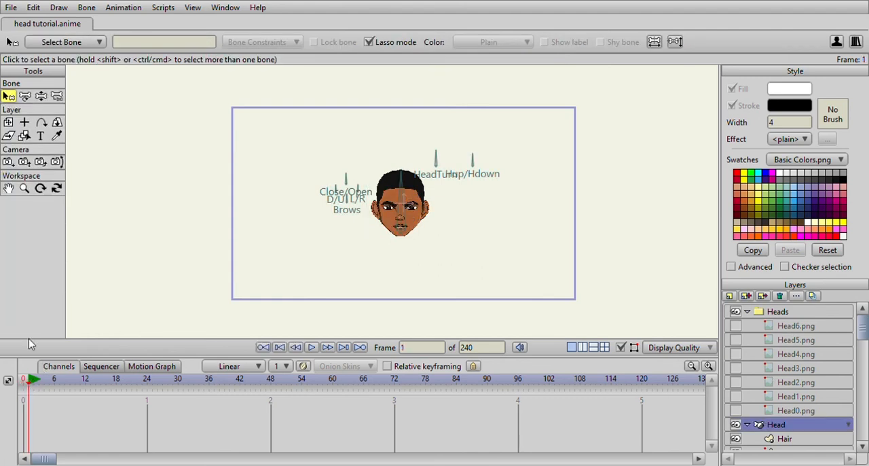
- Pose the head at frame 1 by rotating the HeadTurn and Hup/Hdown bones with Manipulate Bones
{"action": "left_click", "coordinate": [41, 96]}
{"action": "scroll", "coordinate": [428, 129], "scroll_direction": "up", "scroll_amount": 5}
{"action": "mouse_move", "coordinate": [428, 129]}
{"action": "left_mouse_down"}
{"action": "mouse_move", "coordinate": [413, 107]}
{"action": "mouse_move", "coordinate": [430, 125]}
{"action": "mouse_move", "coordinate": [431, 111]}
{"action": "mouse_move", "coordinate": [466, 110]}
{"action": "mouse_move", "coordinate": [484, 132]}
{"action": "mouse_move", "coordinate": [444, 104]}
{"action": "left_mouse_up"}
{"action": "scroll", "coordinate": [476, 128], "scroll_direction": "down", "scroll_amount": 4}
{"action": "left_click_drag", "start_coordinate": [411, 155], "coordinate": [404, 156]}
{"action": "scroll", "coordinate": [464, 147], "scroll_direction": "up", "scroll_amount": 2}
{"action": "mouse_move", "coordinate": [507, 134]}
{"action": "left_mouse_down"}
{"action": "mouse_move", "coordinate": [488, 142]}
{"action": "mouse_move", "coordinate": [527, 128]}
{"action": "mouse_move", "coordinate": [539, 135]}
{"action": "mouse_move", "coordinate": [506, 130]}
{"action": "mouse_move", "coordinate": [484, 150]}
{"action": "mouse_move", "coordinate": [490, 138]}
{"action": "mouse_move", "coordinate": [469, 178]}
{"action": "mouse_move", "coordinate": [475, 157]}
{"action": "left_mouse_up"}
{"action": "left_click_drag", "start_coordinate": [505, 164], "coordinate": [495, 145]}
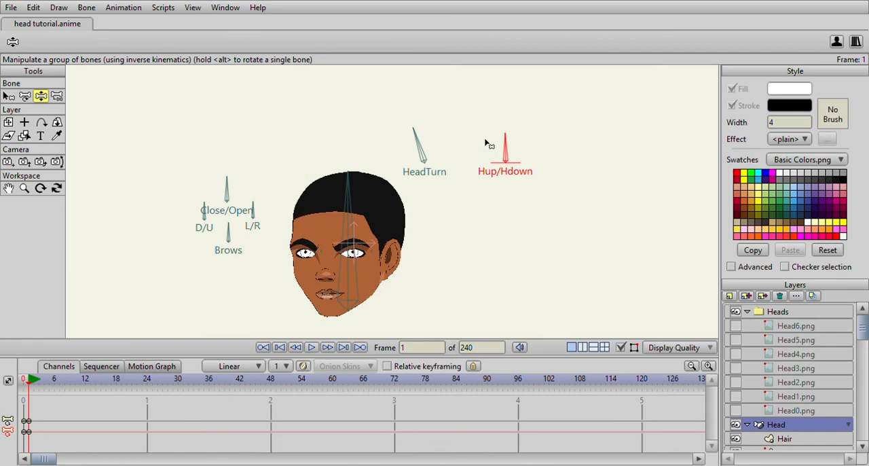
- Shift the gaze with the L/R and D/U bones and readjust the head pose with the HeadTurn and Hup/Hdown bones
{"action": "scroll", "coordinate": [148, 231], "scroll_direction": "up", "scroll_amount": 2}
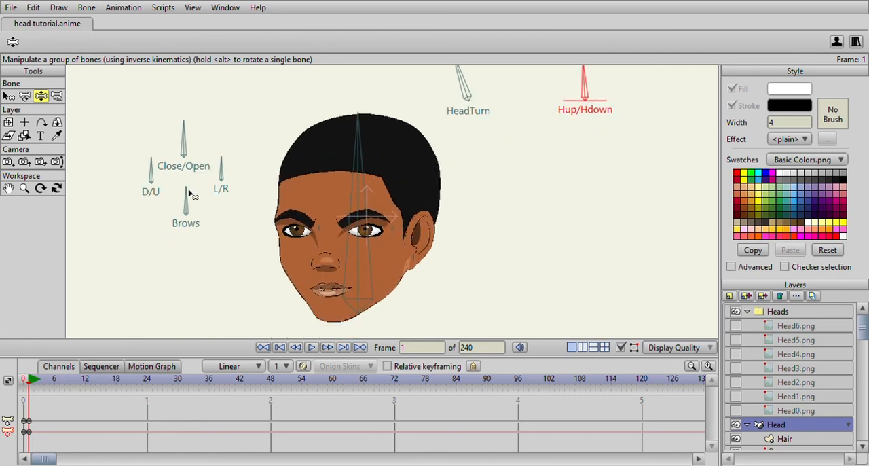
{"action": "scroll", "coordinate": [487, 114], "scroll_direction": "down", "scroll_amount": 2}
{"action": "scroll", "coordinate": [506, 157], "scroll_direction": "down", "scroll_amount": 2}
{"action": "scroll", "coordinate": [507, 153], "scroll_direction": "up", "scroll_amount": 2}
{"action": "scroll", "coordinate": [506, 156], "scroll_direction": "up", "scroll_amount": 1}
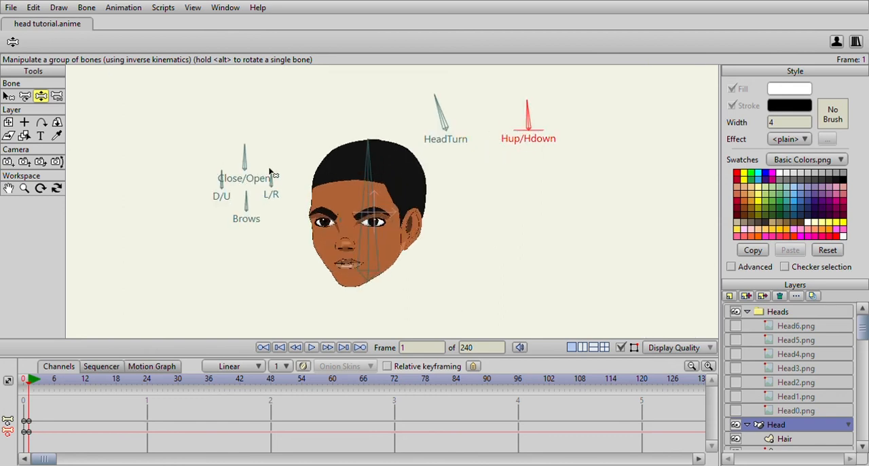
{"action": "left_click_drag", "start_coordinate": [269, 174], "coordinate": [213, 175]}
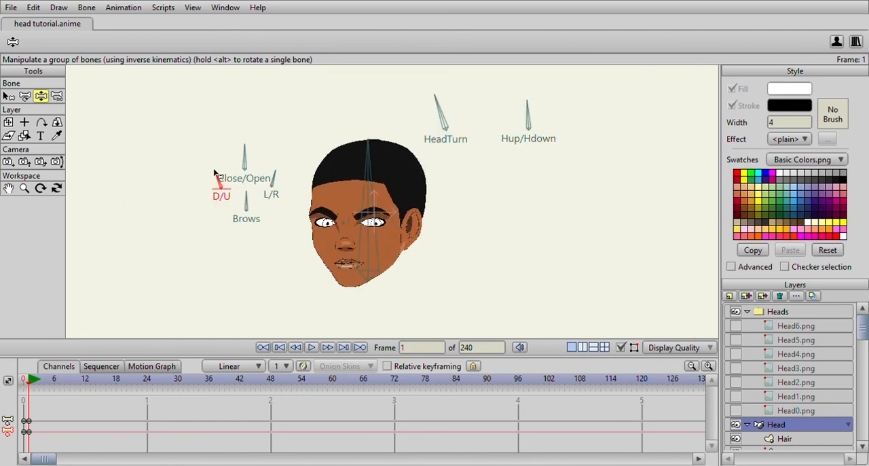
{"action": "left_click_drag", "start_coordinate": [435, 97], "coordinate": [439, 96]}
{"action": "left_click_drag", "start_coordinate": [530, 117], "coordinate": [536, 110]}
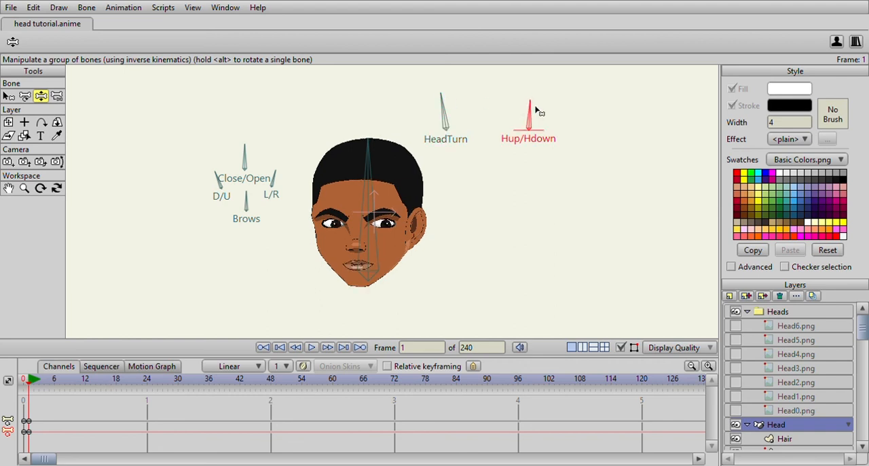